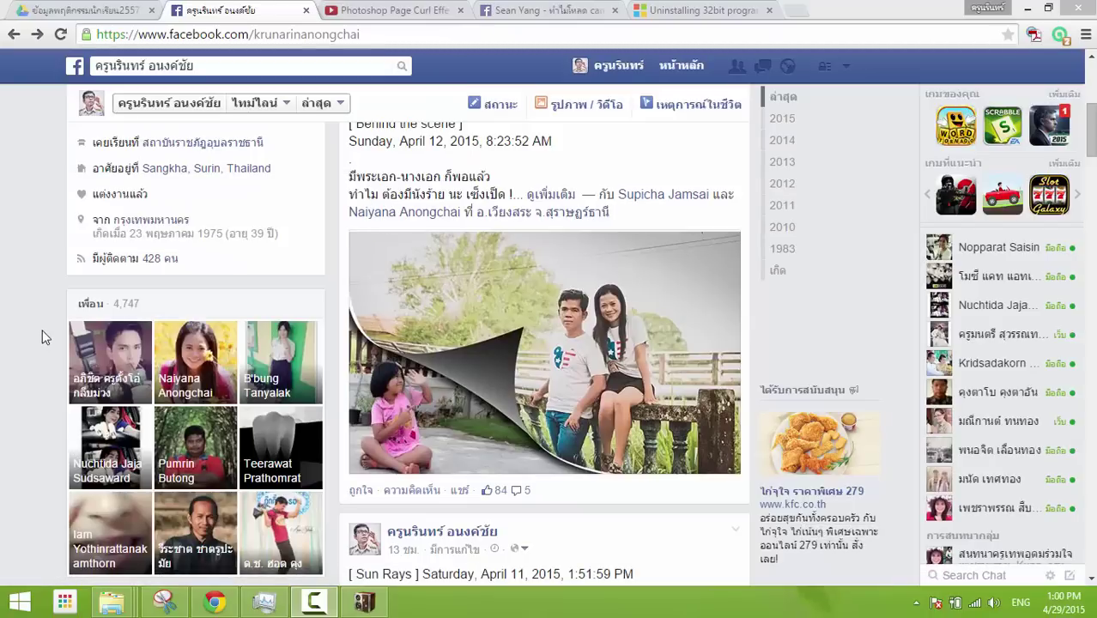
# - View the page-curl photo post full size on Facebook, then bring up the Windows Apps list
pyautogui.click(598, 344)
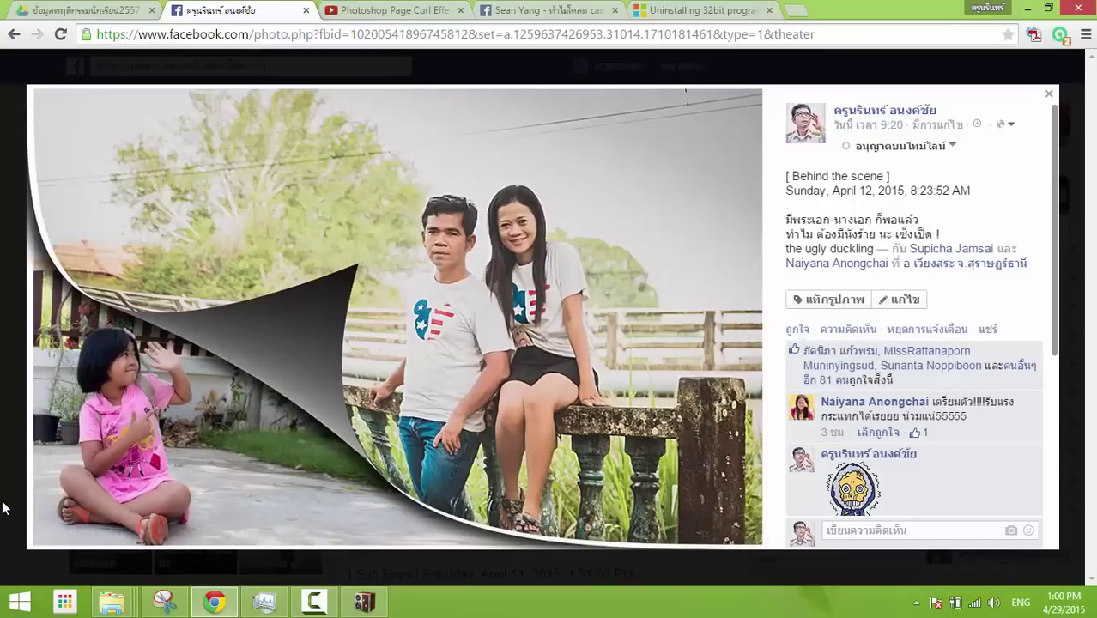
pyautogui.click(14, 479)
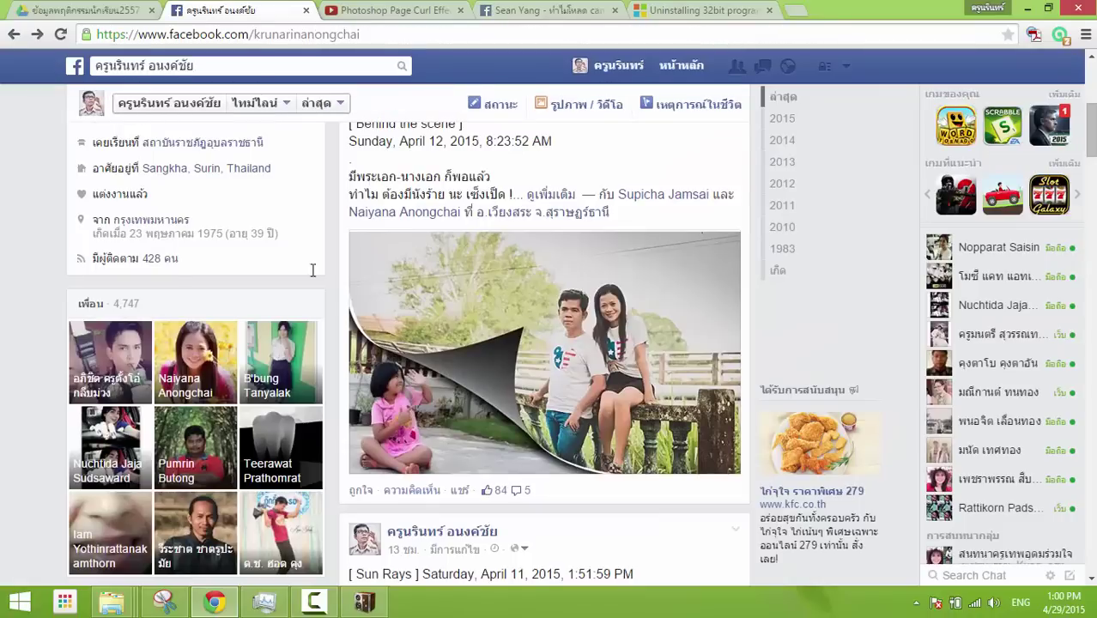
pyautogui.click(11, 605)
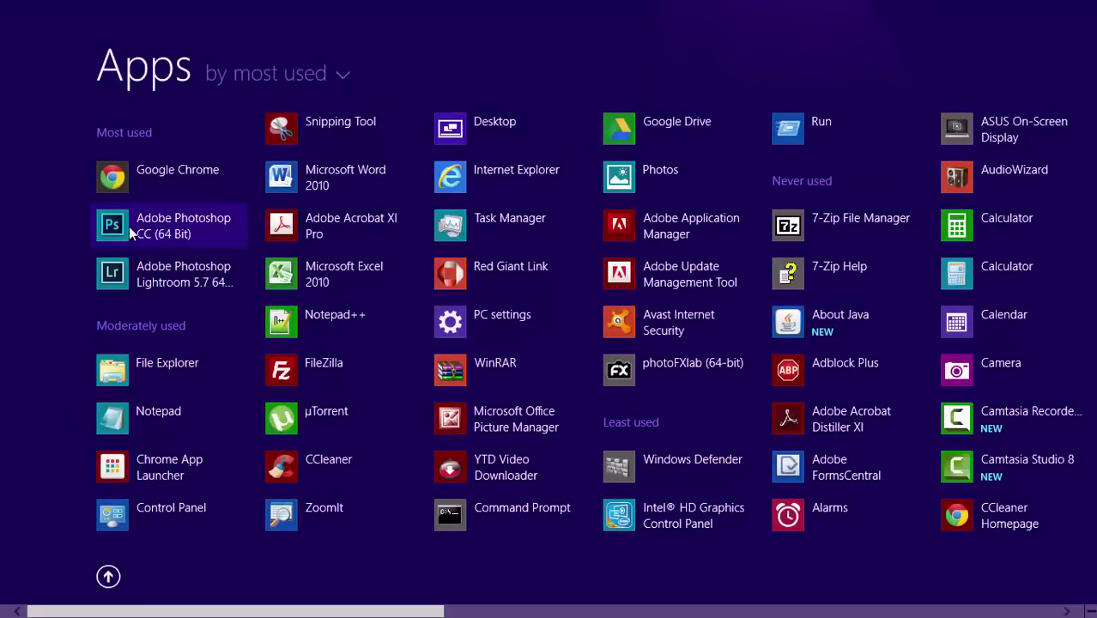
# - Launch Adobe Photoshop CC (64 Bit) from the Apps list
pyautogui.click(129, 226)
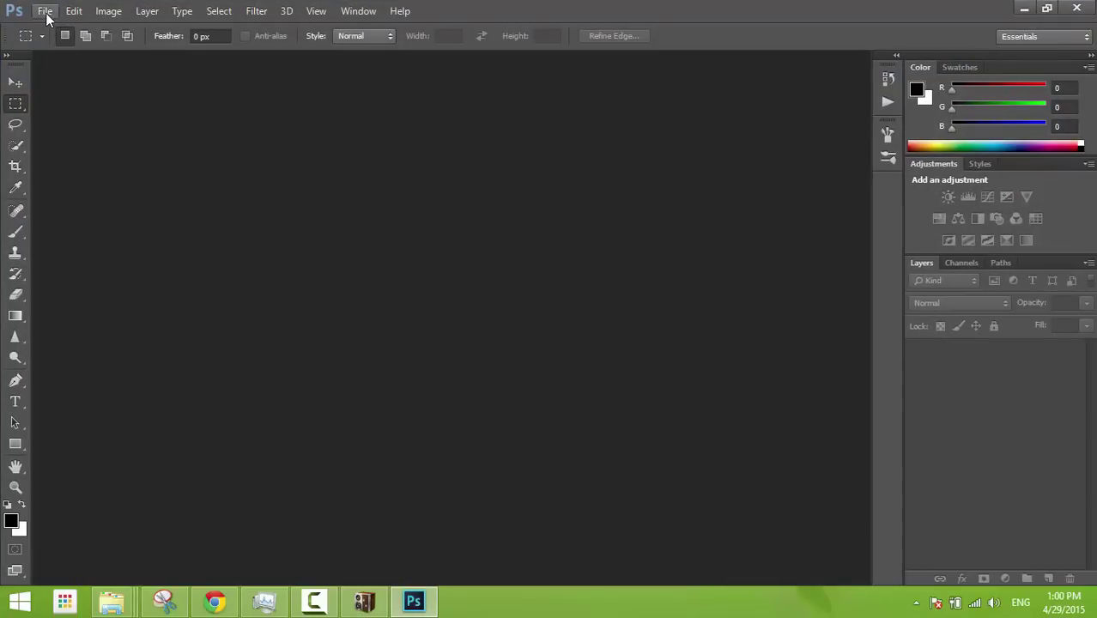
# - Open IMG_7651.jpg from the lighroom folder and switch to the Move tool (V)
pyautogui.click(44, 13)
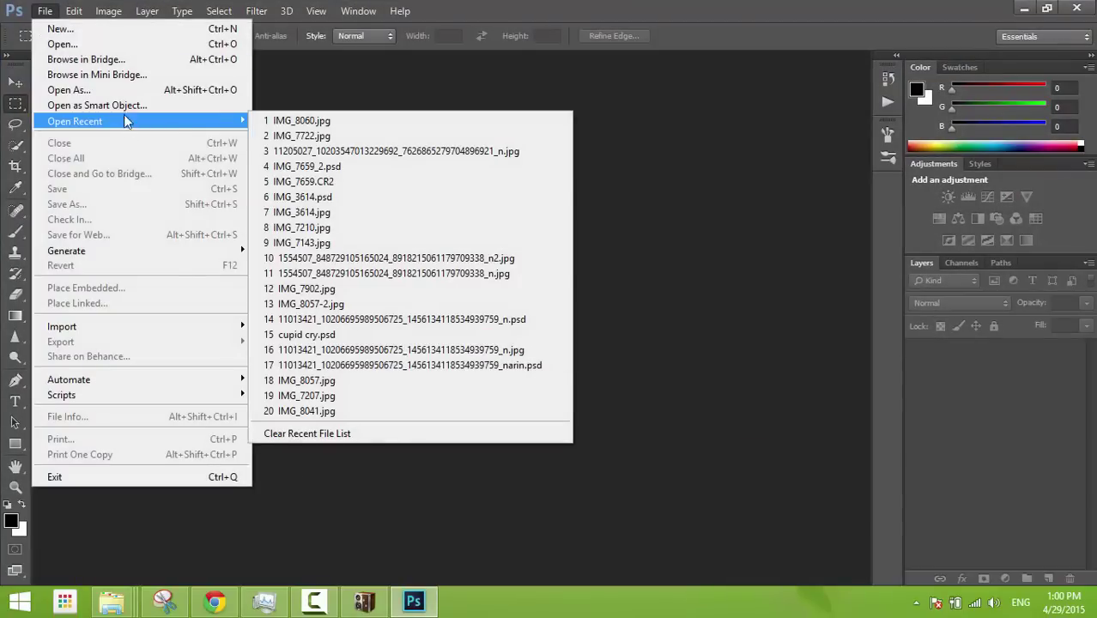
pyautogui.click(75, 47)
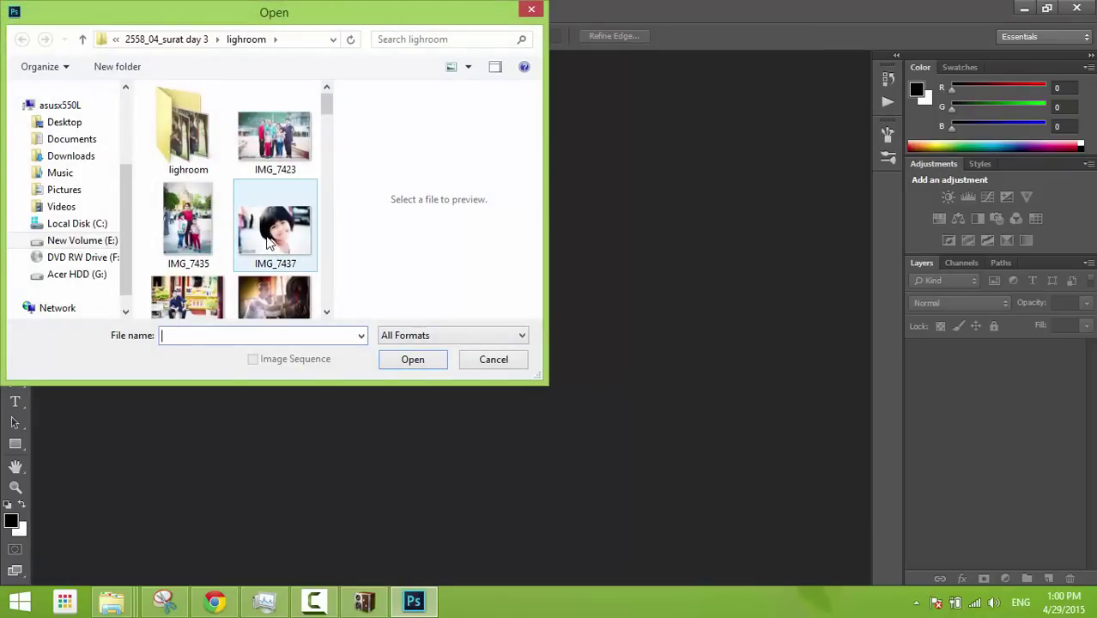
pyautogui.moveTo(326, 107)
pyautogui.mouseDown()
pyautogui.moveTo(337, 306)
pyautogui.moveTo(335, 112)
pyautogui.moveTo(339, 194)
pyautogui.moveTo(328, 176)
pyautogui.mouseUp()
pyautogui.click(176, 171)
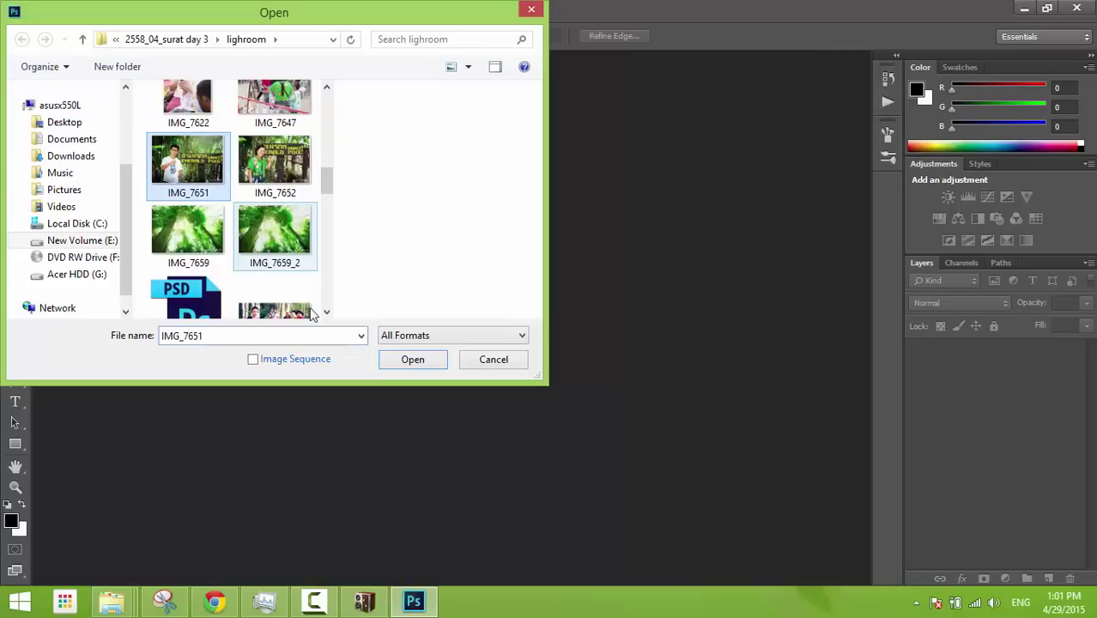
pyautogui.click(397, 367)
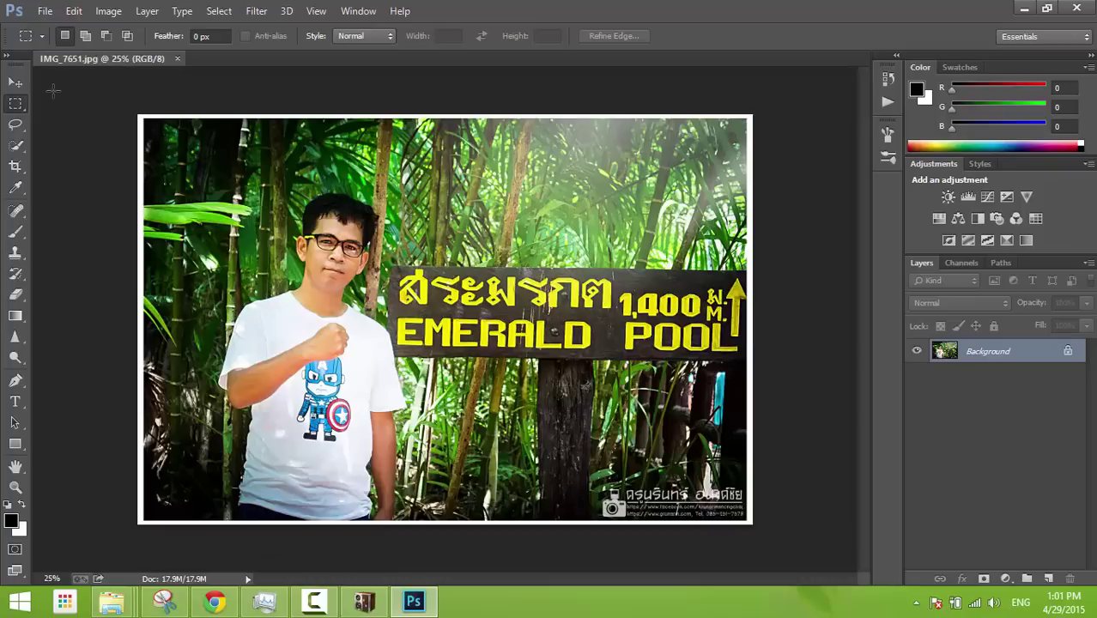
pyautogui.press('v')
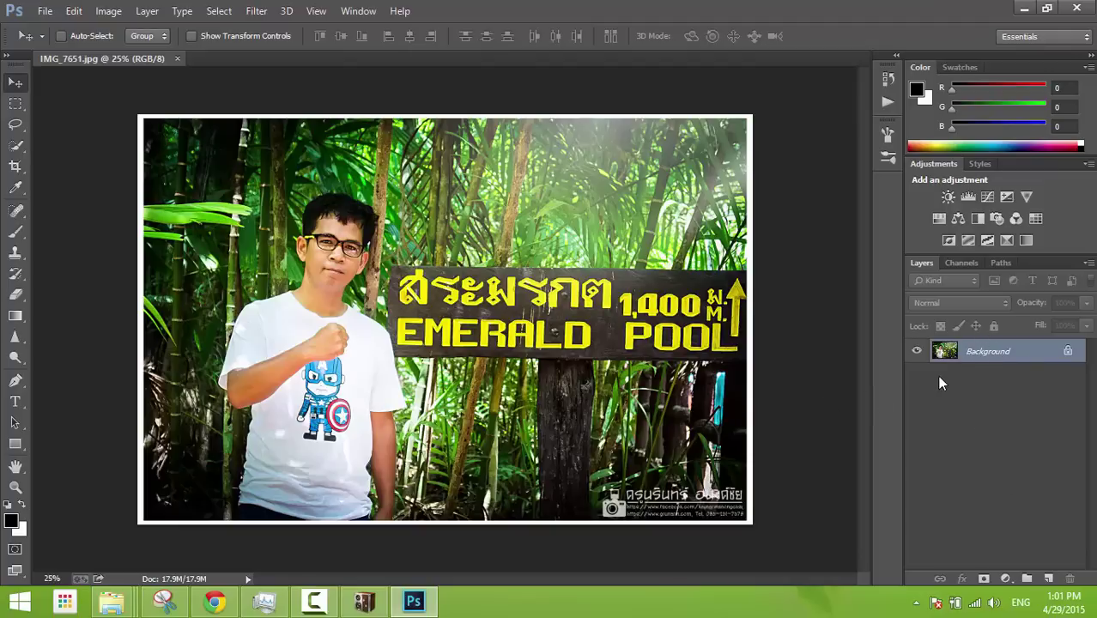
# - Duplicate the Background layer and keep the new Background copy layer selected
pyautogui.moveTo(979, 354); pyautogui.dragTo(1045, 550)
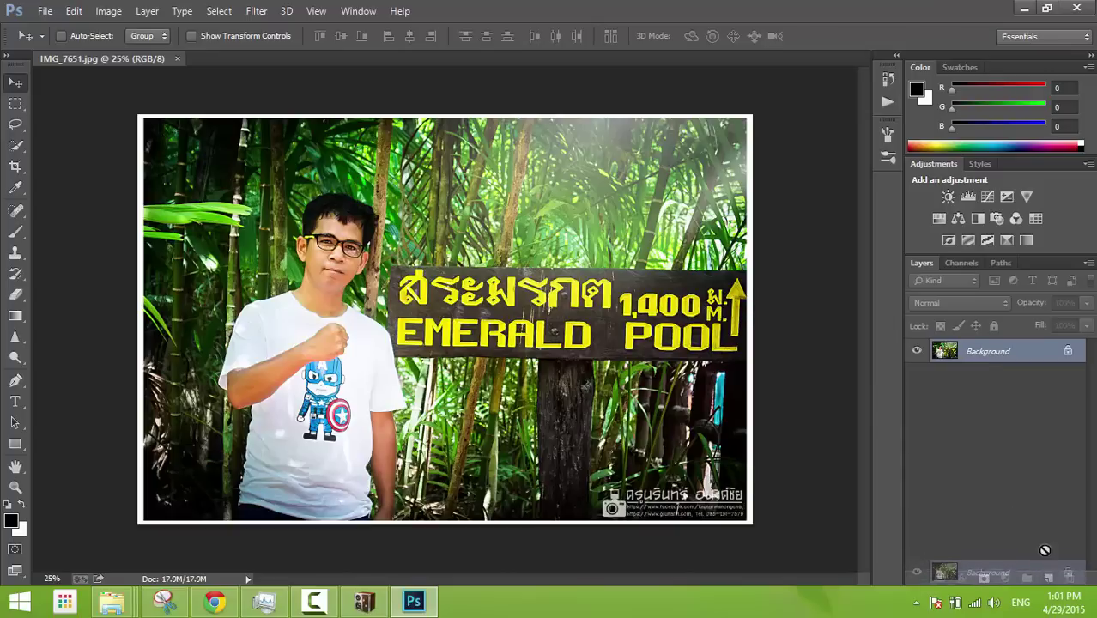
pyautogui.moveTo(1045, 550); pyautogui.dragTo(1048, 578)
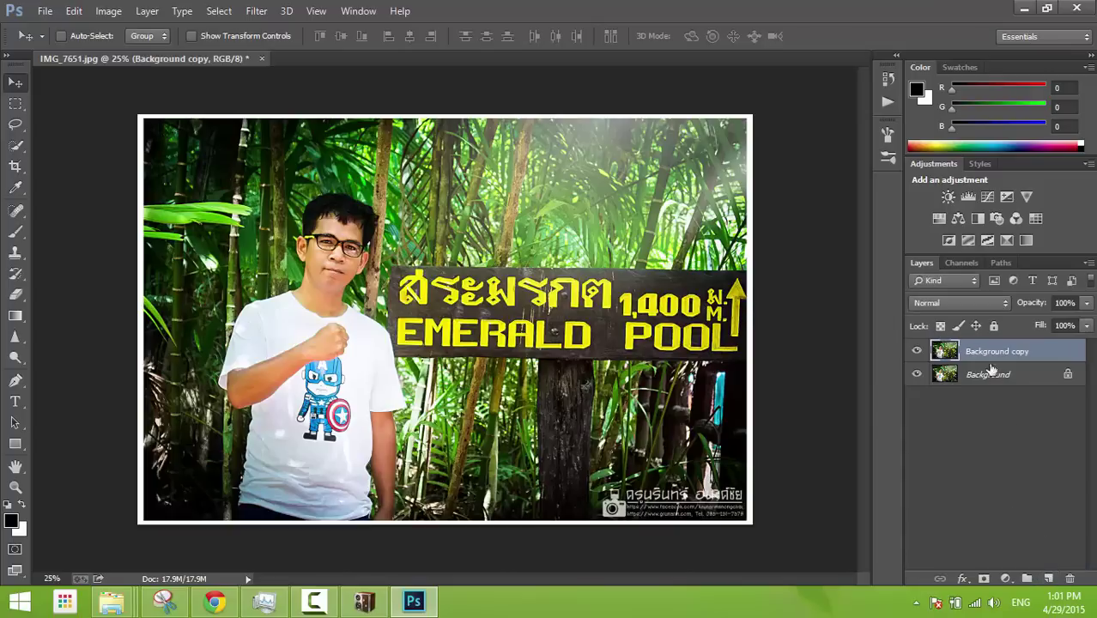
pyautogui.click(983, 375)
pyautogui.click(979, 362)
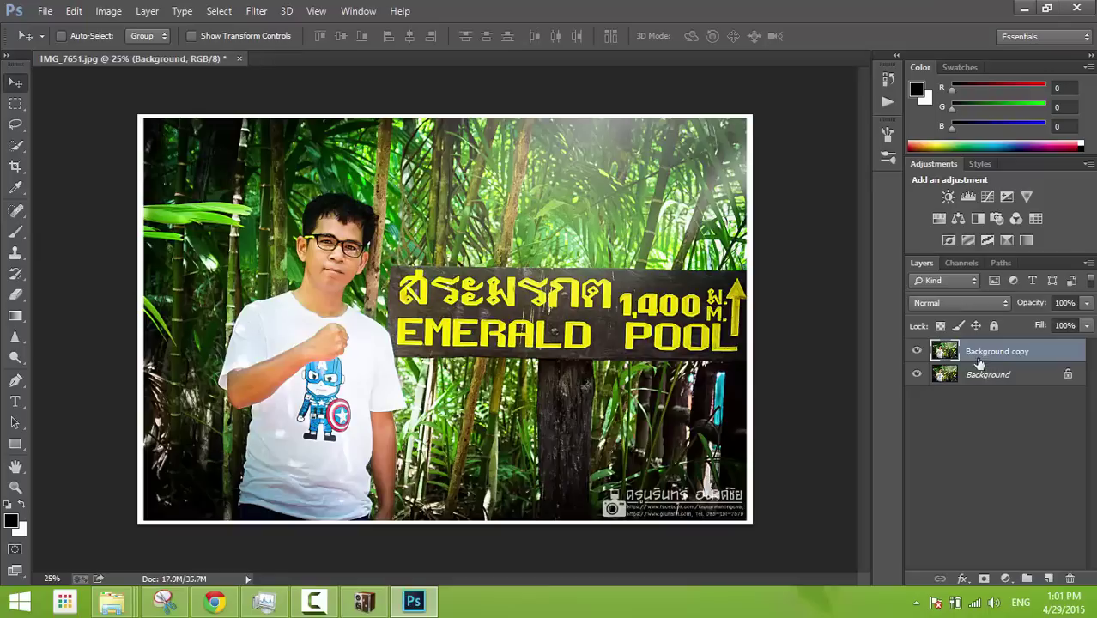
pyautogui.click(976, 375)
pyautogui.click(977, 354)
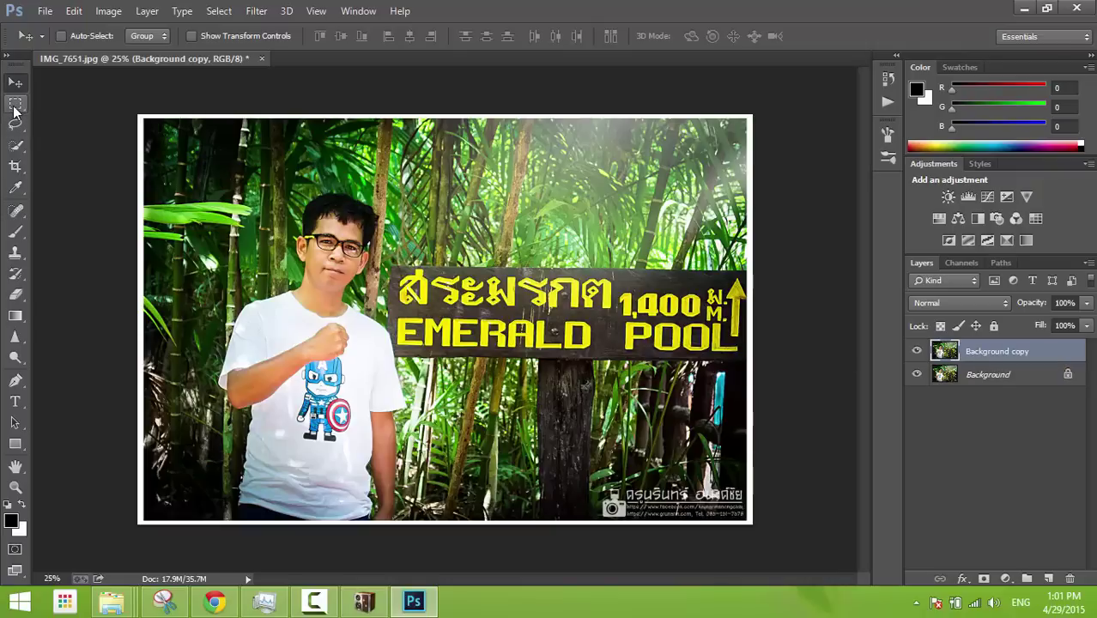
# - Draw a rectangular marquee selection around the photo's bottom-right watermark corner
pyautogui.click(15, 106)
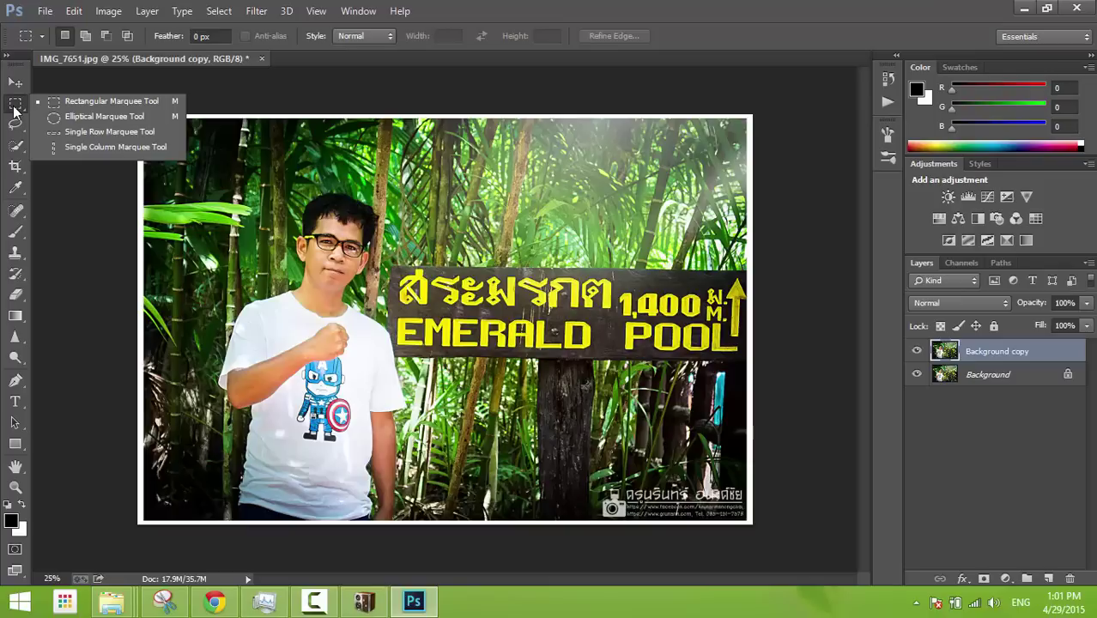
pyautogui.click(78, 101)
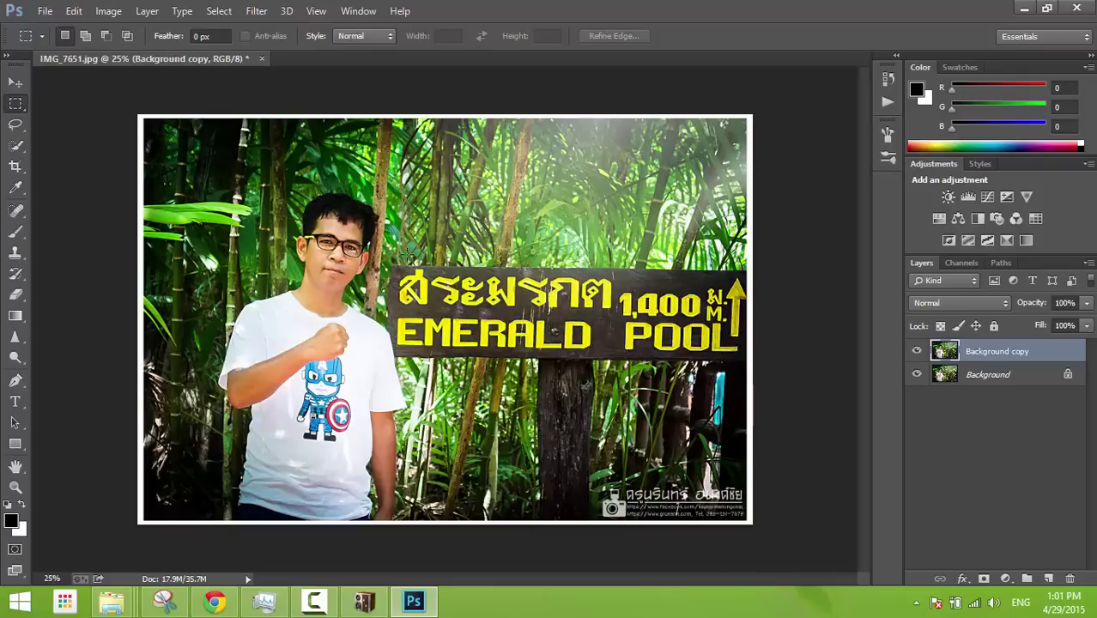
pyautogui.moveTo(762, 536)
pyautogui.mouseDown()
pyautogui.moveTo(569, 389)
pyautogui.moveTo(579, 406)
pyautogui.mouseUp()
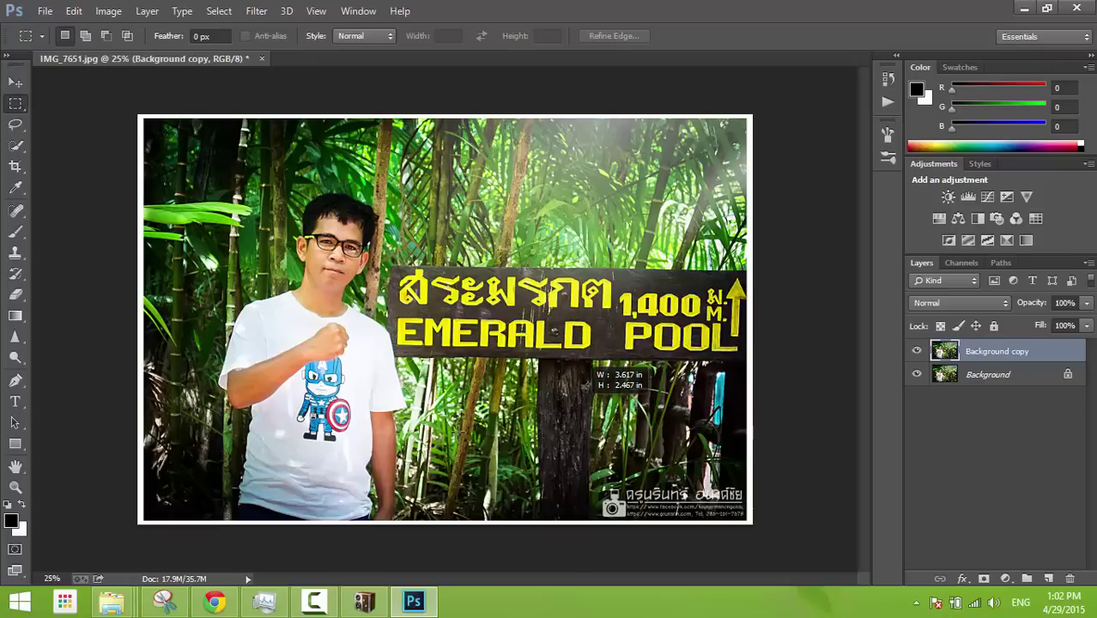
pyautogui.moveTo(579, 452); pyautogui.dragTo(596, 488)
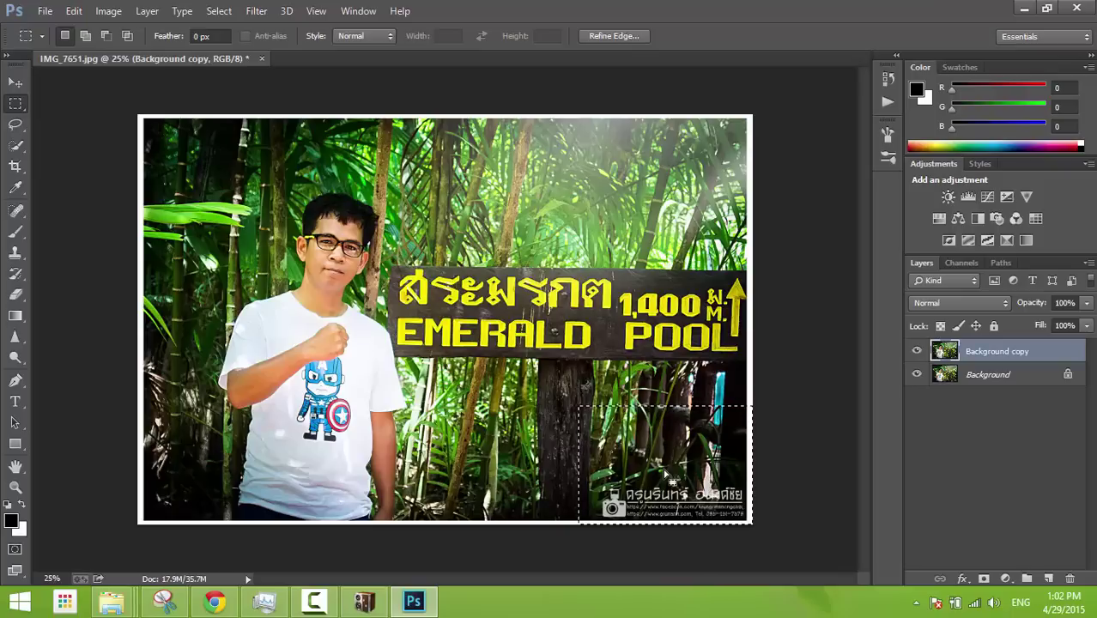
pyautogui.click(18, 318)
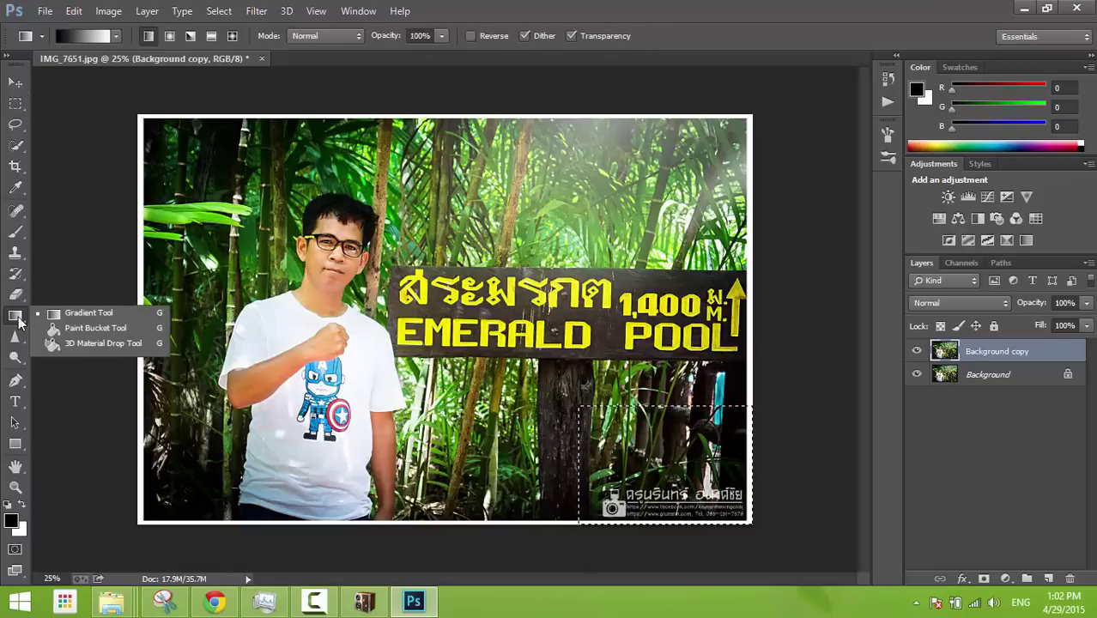
# - Fill the corner selection with a black-white gradient dragged from the bottom-right corner up-left
pyautogui.click(72, 318)
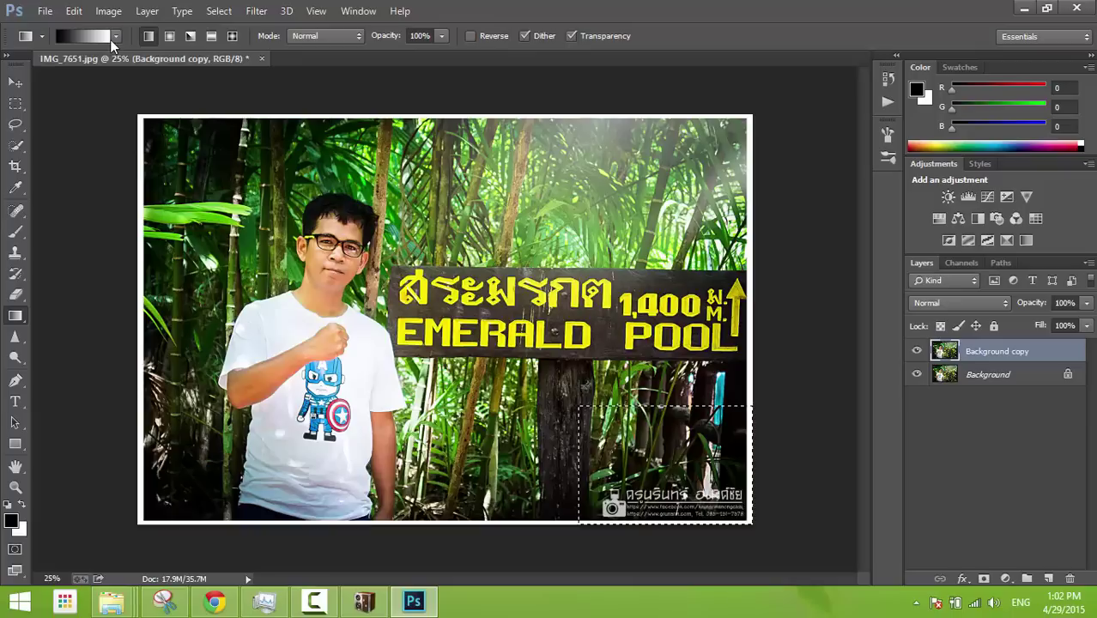
pyautogui.click(116, 35)
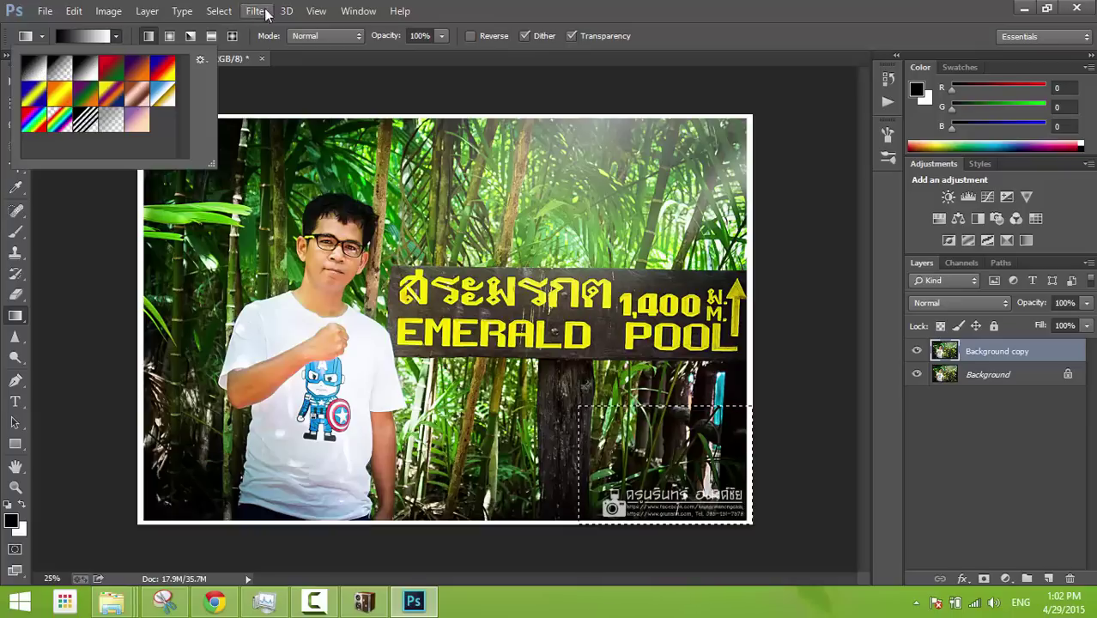
pyautogui.click(116, 35)
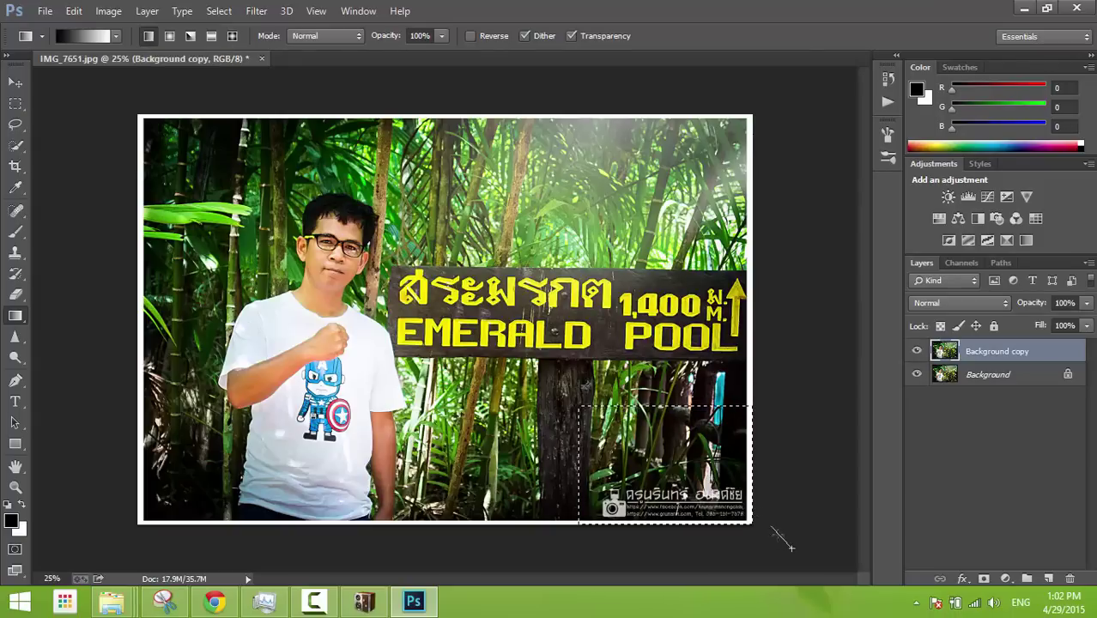
pyautogui.moveTo(751, 519); pyautogui.dragTo(582, 411)
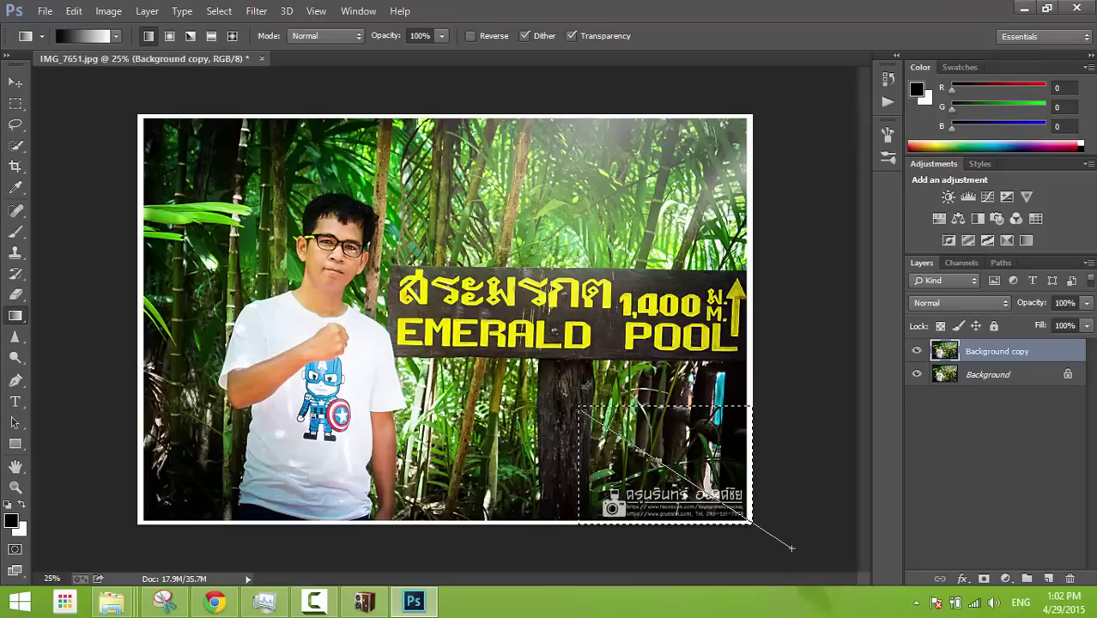
pyautogui.moveTo(582, 410); pyautogui.dragTo(580, 408)
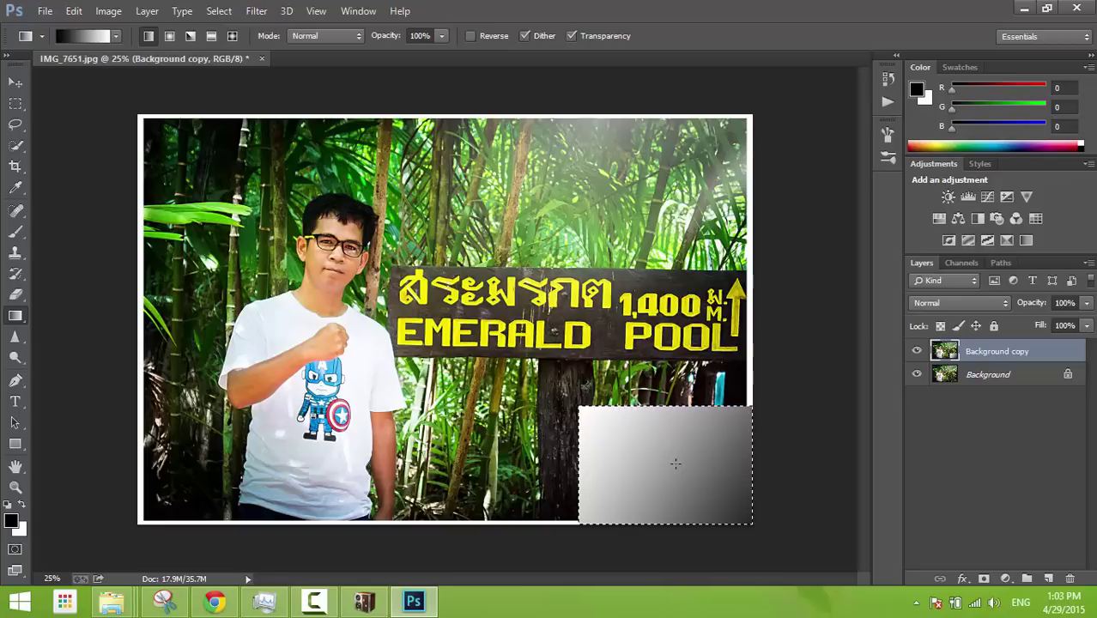
pyautogui.click(266, 14)
pyautogui.moveTo(219, 11)
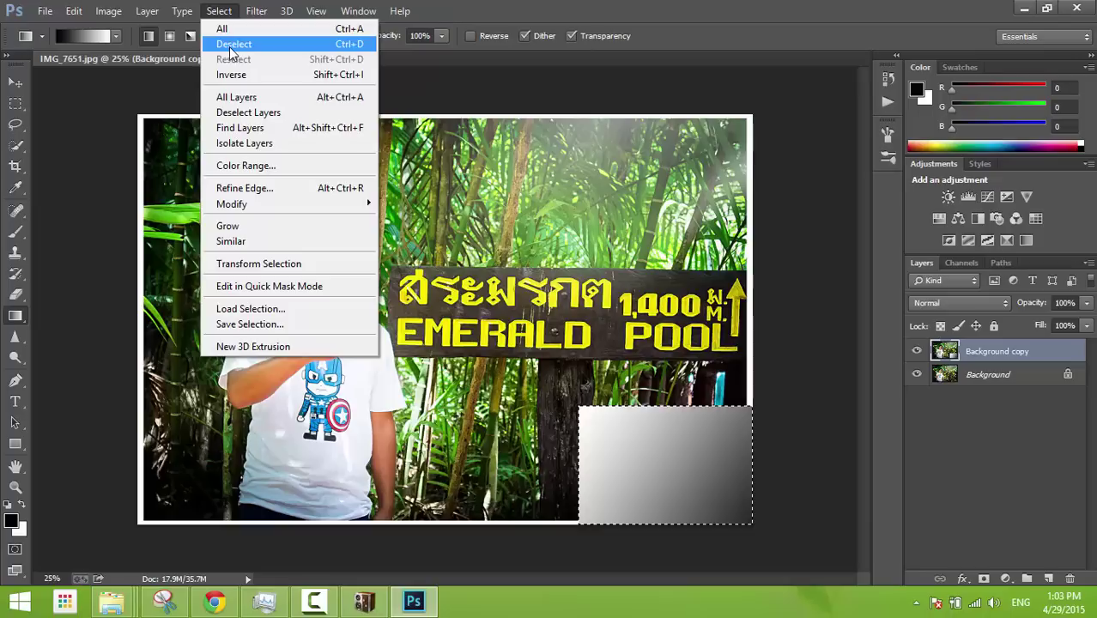
# - Deselect, start a warp on Background copy, and curl the bottom-right corner up across the sign
pyautogui.click(248, 47)
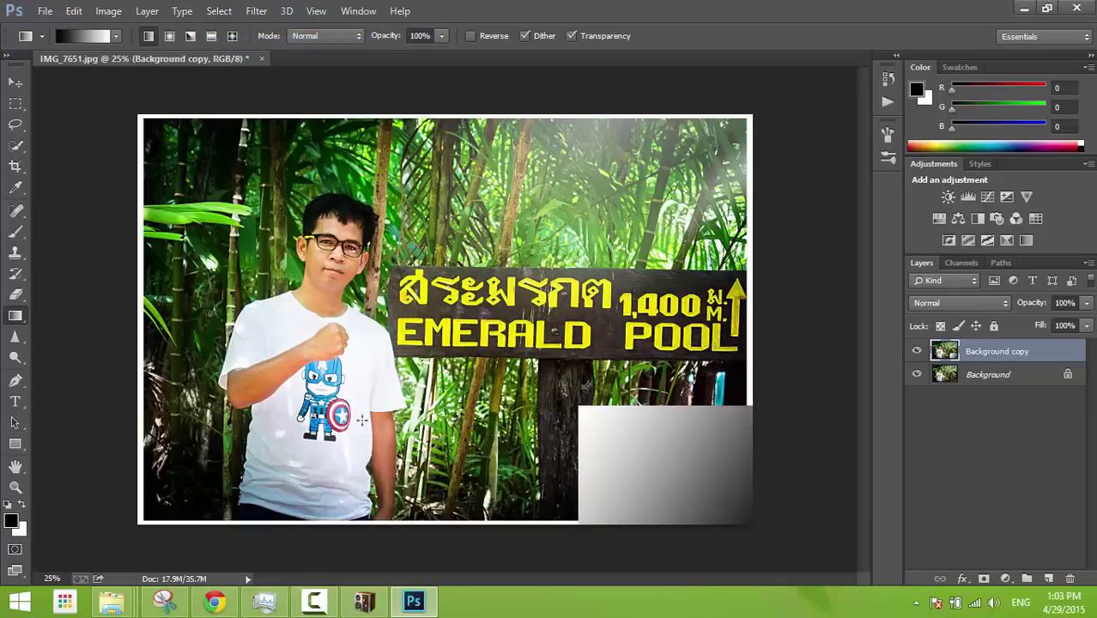
pyautogui.click(76, 12)
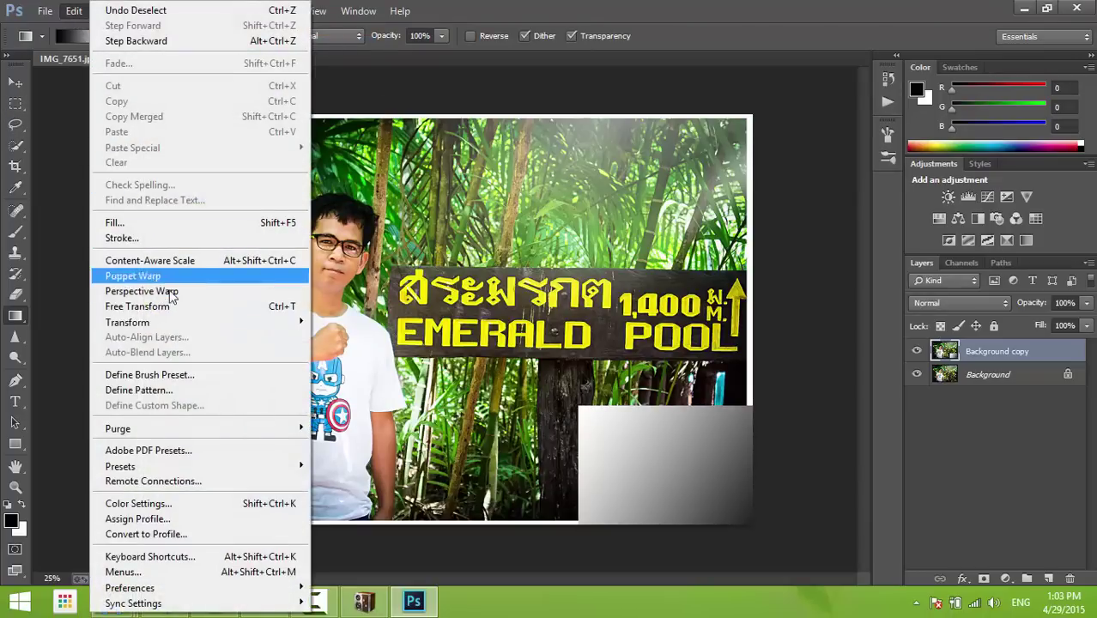
pyautogui.moveTo(127, 321)
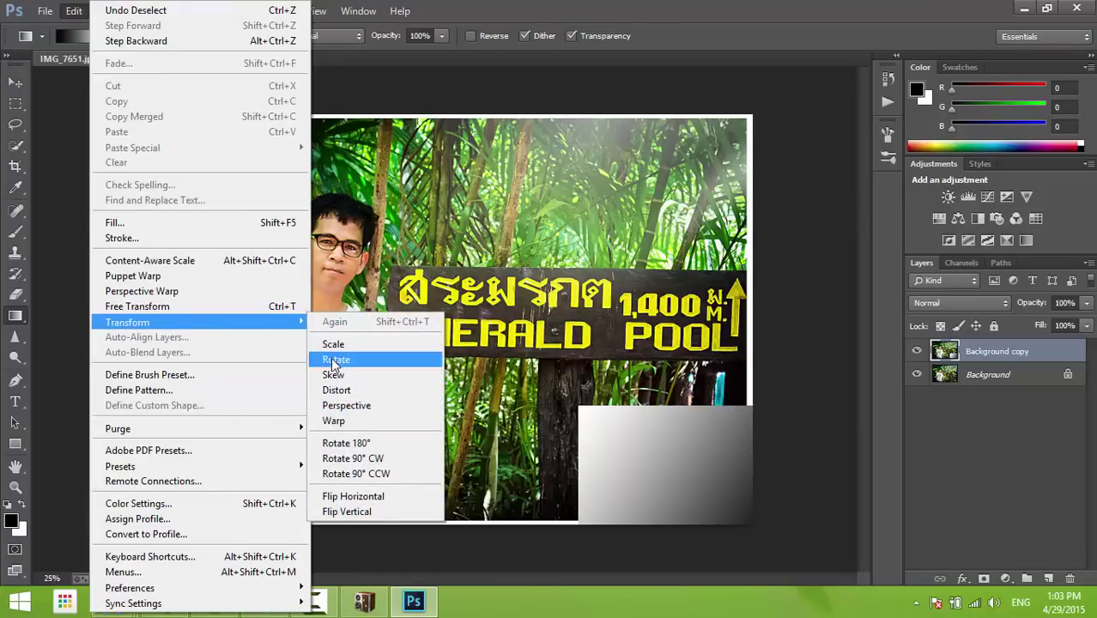
pyautogui.click(362, 422)
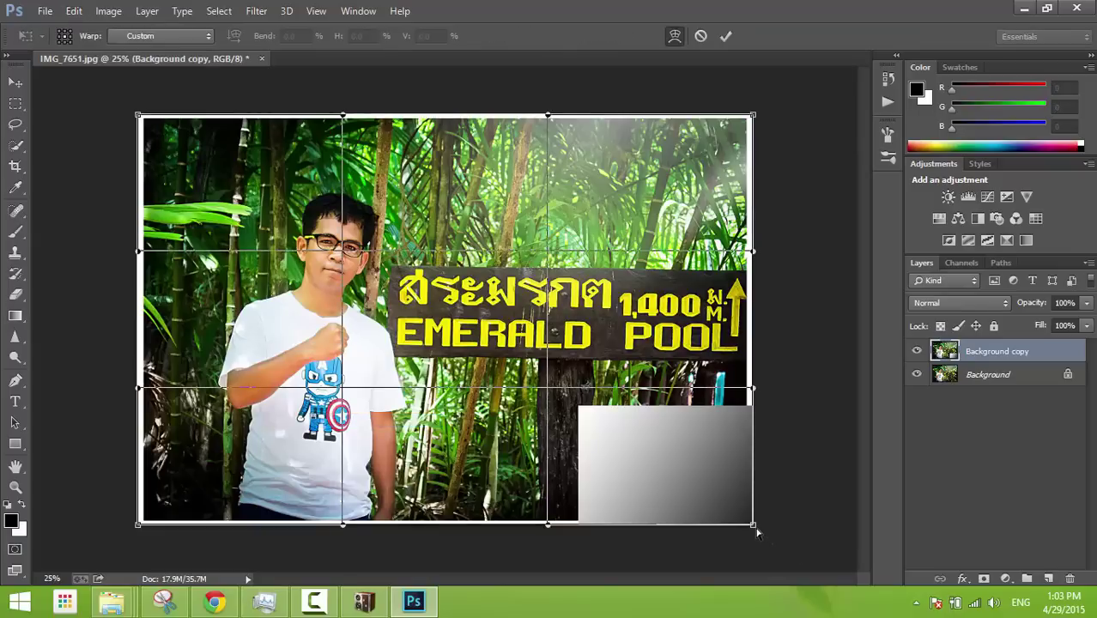
pyautogui.moveTo(753, 525); pyautogui.dragTo(670, 457)
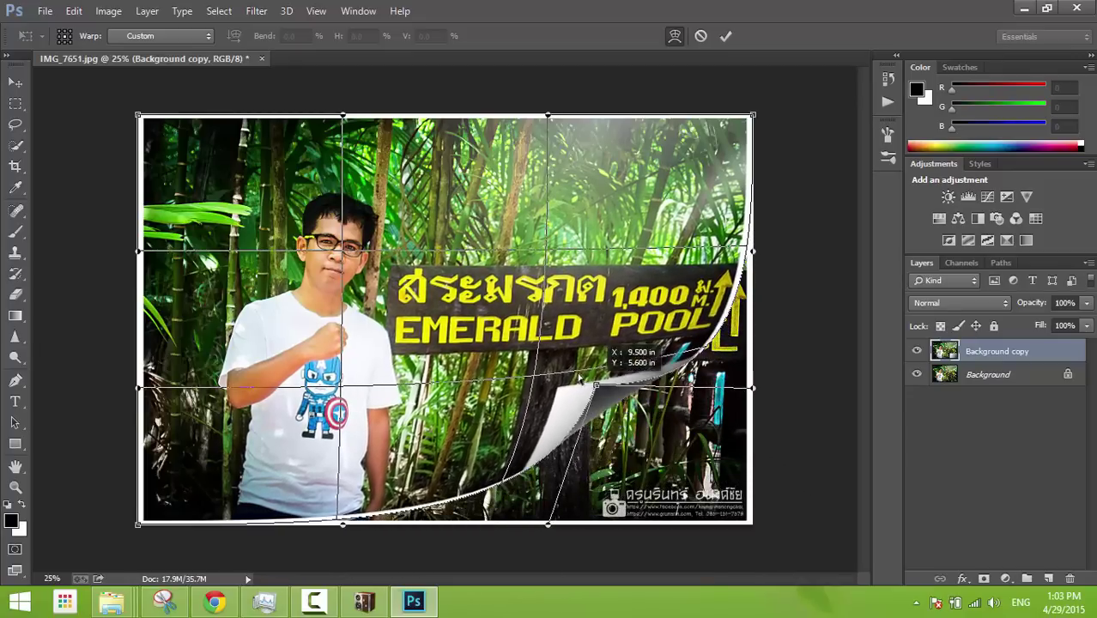
pyautogui.moveTo(670, 456)
pyautogui.mouseDown()
pyautogui.moveTo(526, 329)
pyautogui.moveTo(531, 340)
pyautogui.mouseUp()
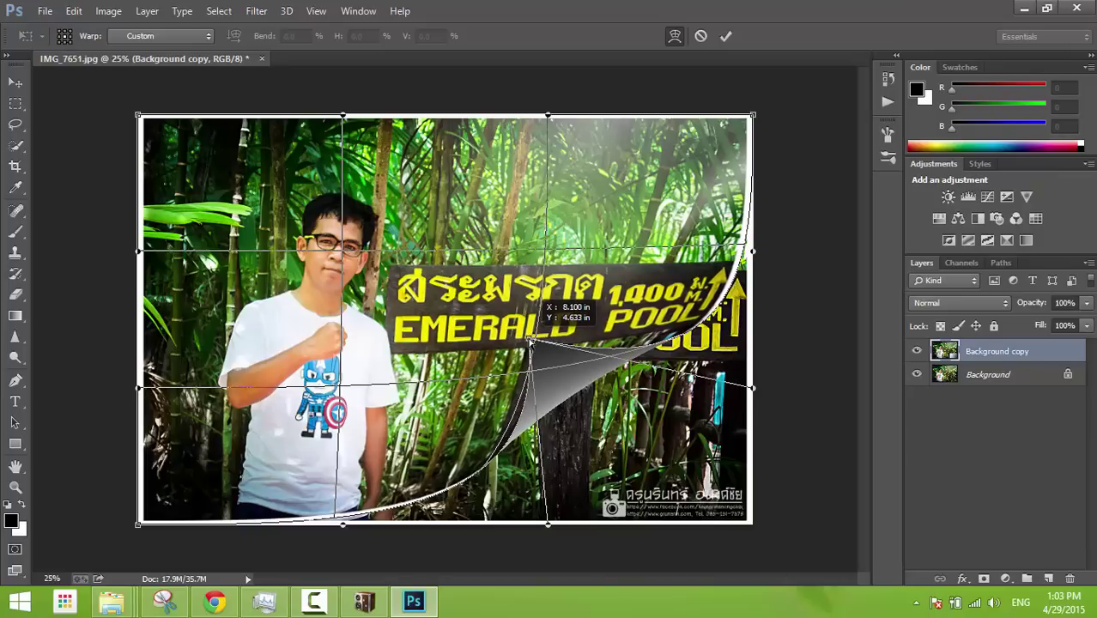
pyautogui.moveTo(531, 340); pyautogui.dragTo(531, 340)
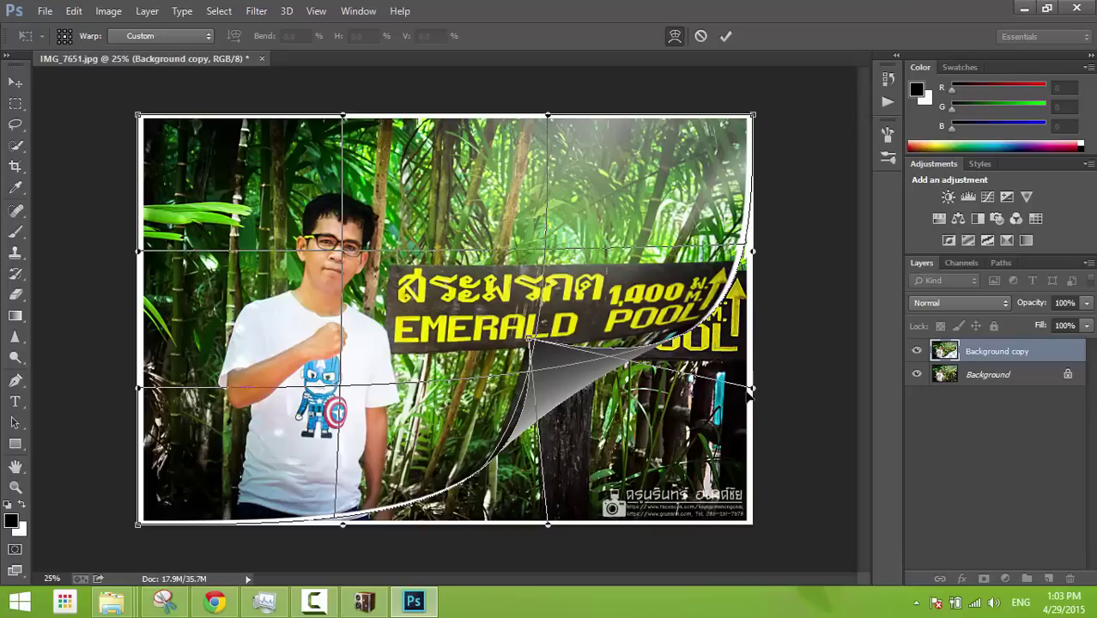
# - Reshape the curl's right edge, bottom edge and corner point
pyautogui.moveTo(756, 393); pyautogui.dragTo(769, 441)
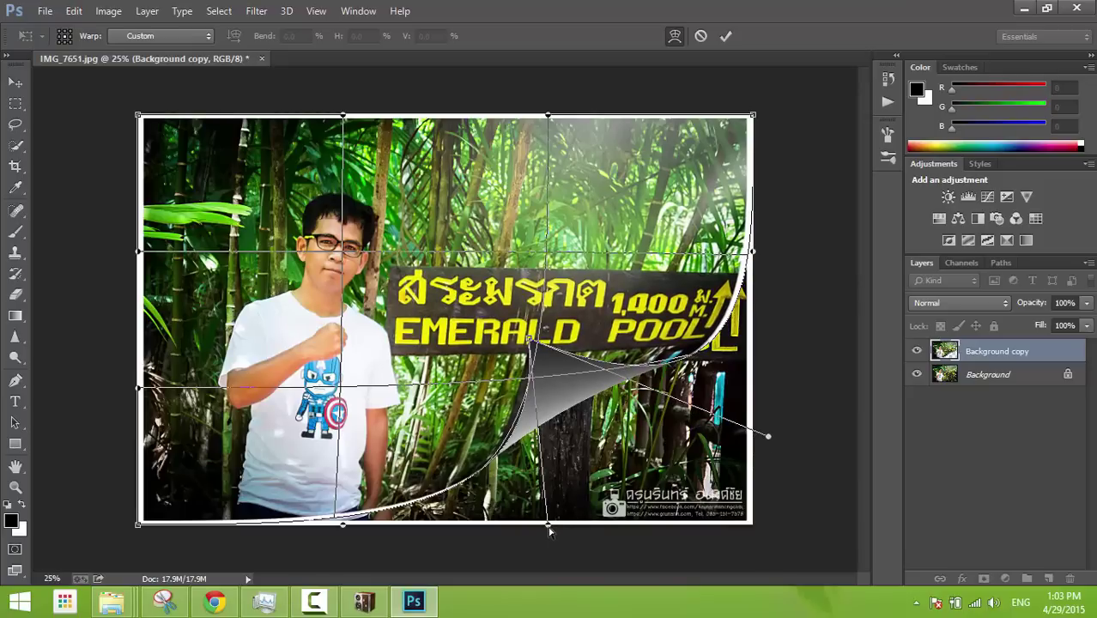
pyautogui.moveTo(551, 532); pyautogui.dragTo(613, 549)
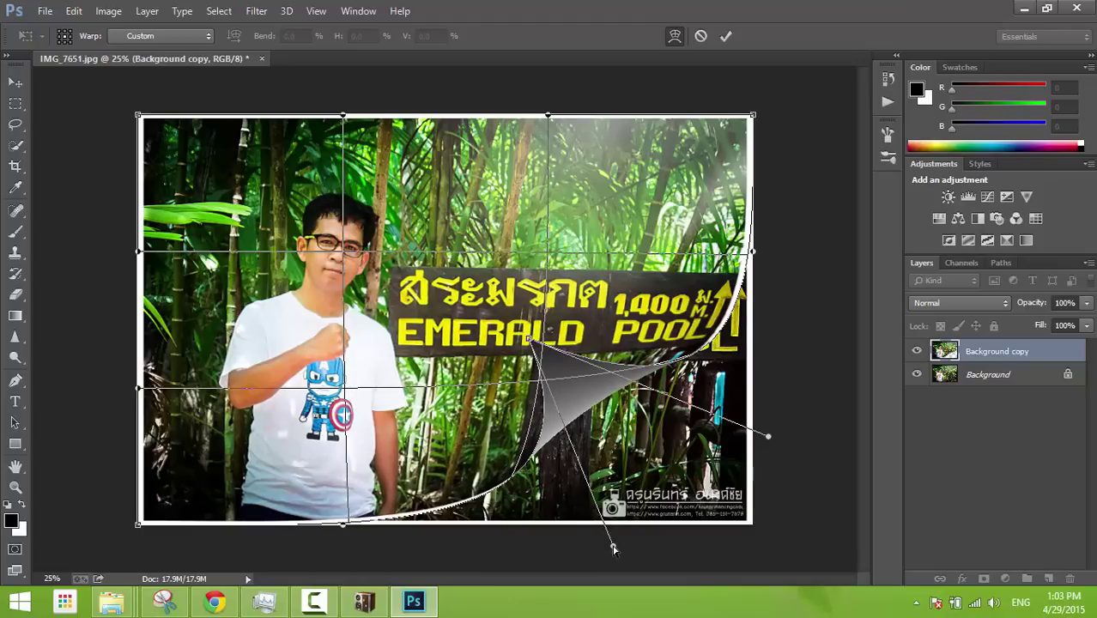
pyautogui.moveTo(613, 547)
pyautogui.mouseDown()
pyautogui.moveTo(659, 570)
pyautogui.moveTo(567, 563)
pyautogui.mouseUp()
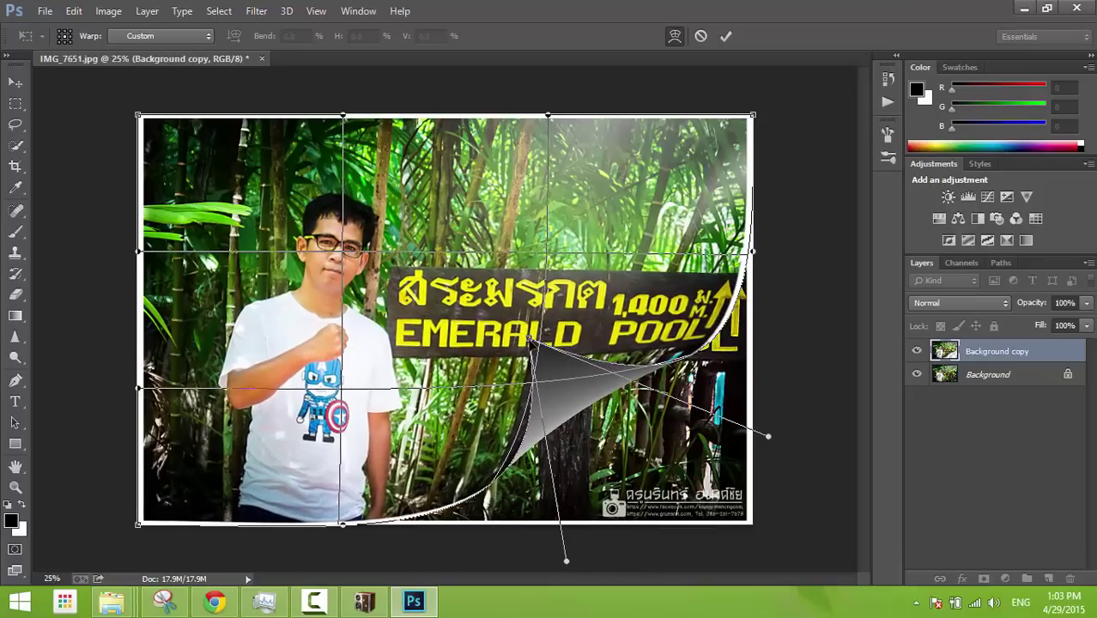
pyautogui.moveTo(531, 341)
pyautogui.mouseDown()
pyautogui.moveTo(586, 408)
pyautogui.moveTo(597, 391)
pyautogui.moveTo(579, 369)
pyautogui.mouseUp()
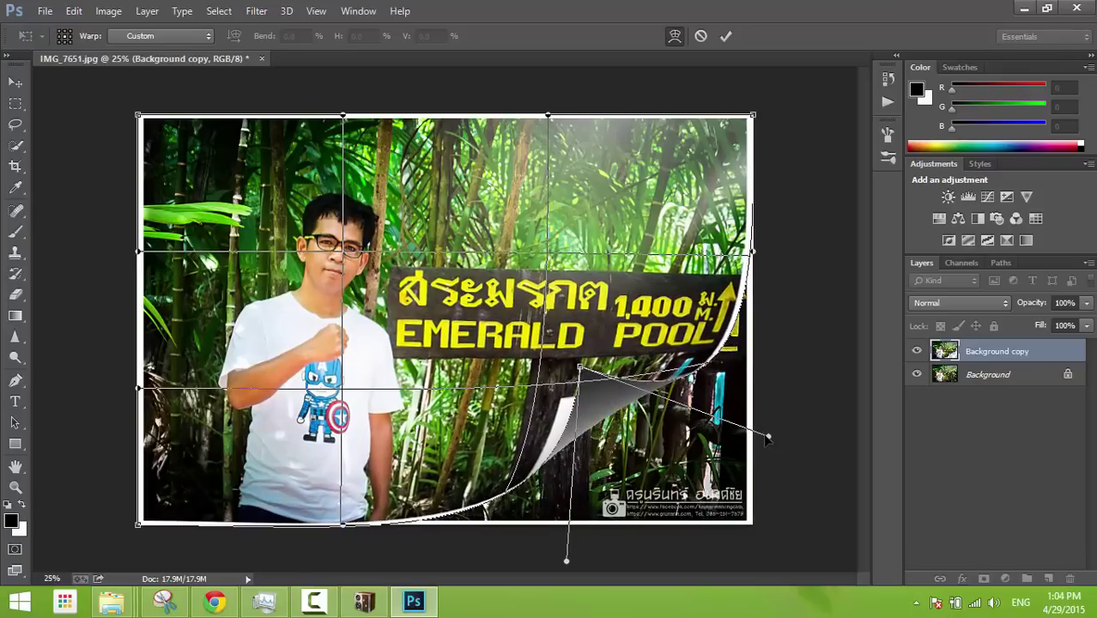
pyautogui.moveTo(769, 436)
pyautogui.mouseDown()
pyautogui.moveTo(762, 392)
pyautogui.moveTo(774, 490)
pyautogui.moveTo(778, 477)
pyautogui.moveTo(790, 484)
pyautogui.mouseUp()
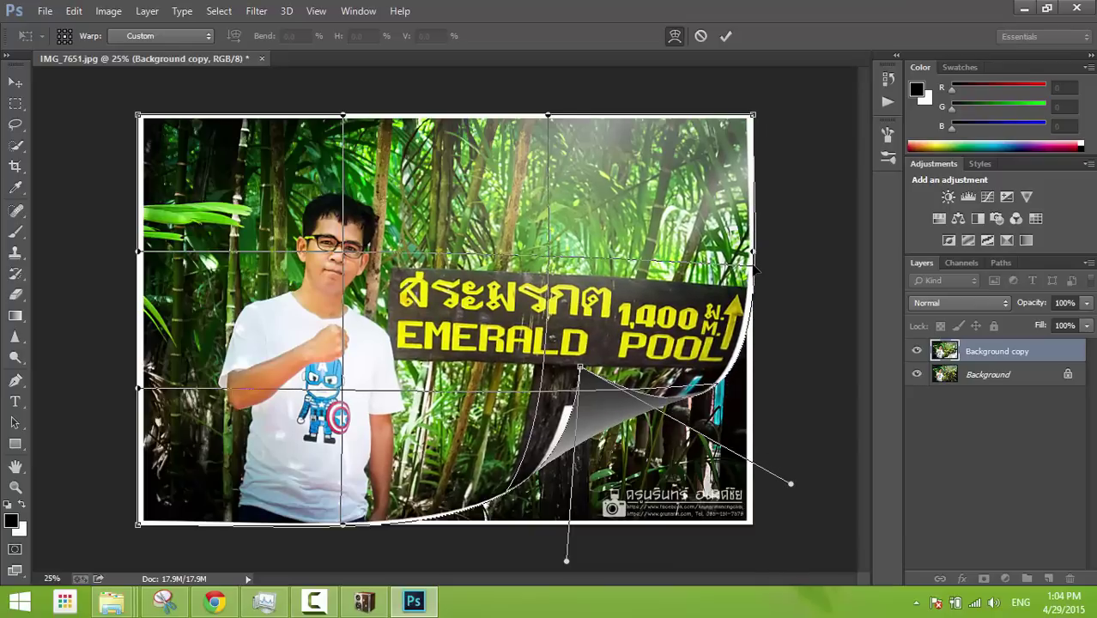
pyautogui.moveTo(755, 267); pyautogui.dragTo(752, 269)
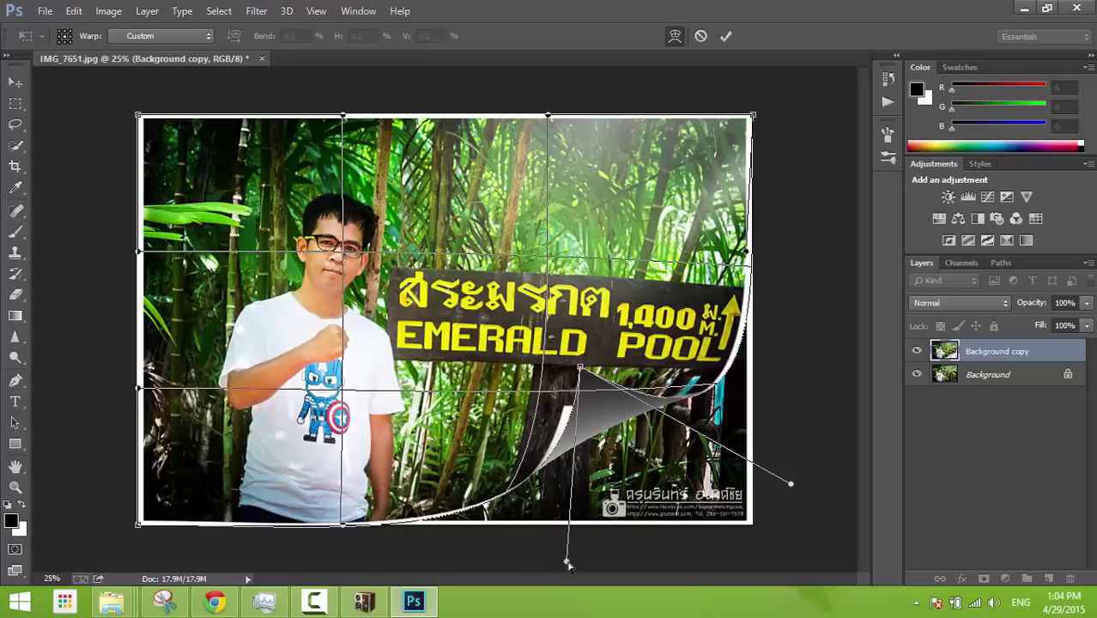
pyautogui.moveTo(567, 563)
pyautogui.mouseDown()
pyautogui.moveTo(622, 568)
pyautogui.moveTo(598, 571)
pyautogui.mouseUp()
# - Fine-tune the curl corner and edges to reveal more of the sign, leaving the warp pending
pyautogui.moveTo(580, 368)
pyautogui.mouseDown()
pyautogui.moveTo(582, 394)
pyautogui.moveTo(551, 347)
pyautogui.mouseUp()
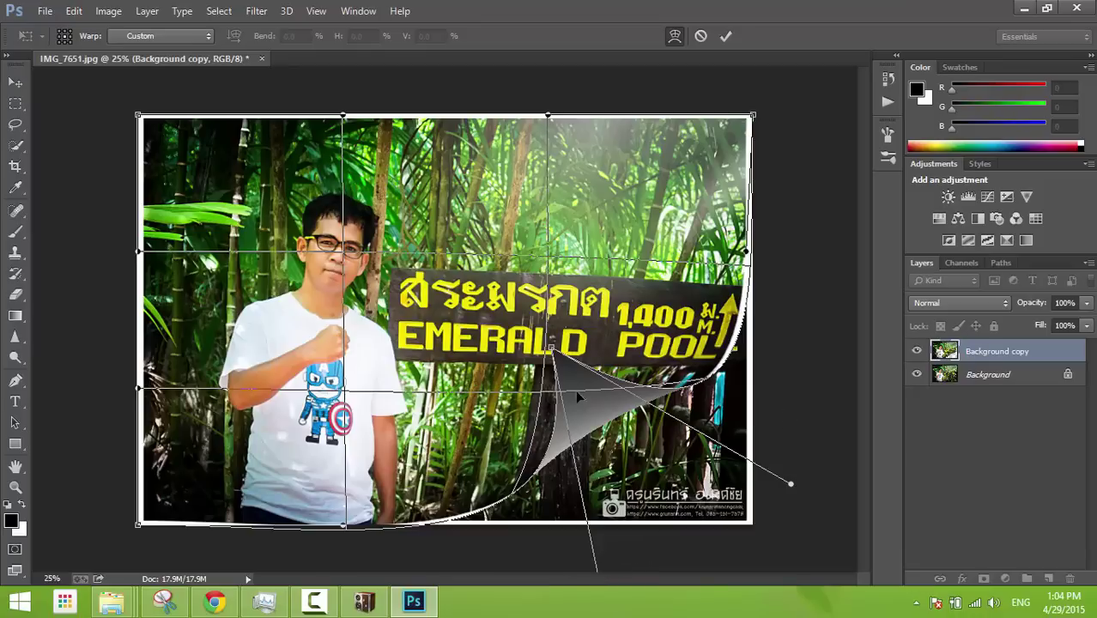
pyautogui.moveTo(552, 348)
pyautogui.mouseDown()
pyautogui.moveTo(472, 266)
pyautogui.moveTo(623, 283)
pyautogui.moveTo(582, 362)
pyautogui.mouseUp()
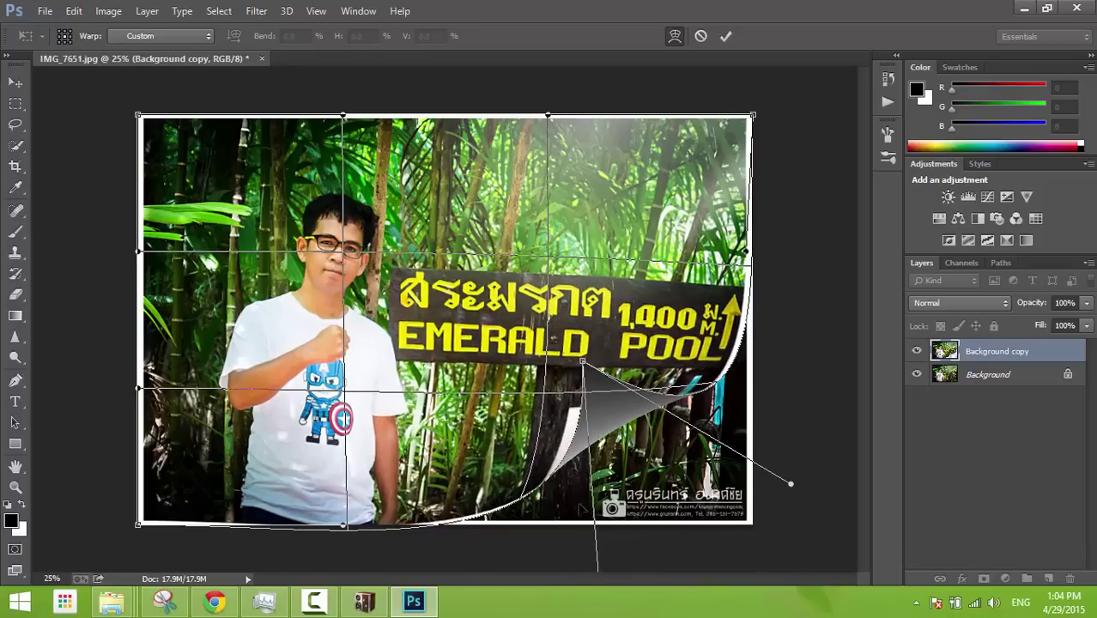
pyautogui.moveTo(600, 573); pyautogui.dragTo(533, 558)
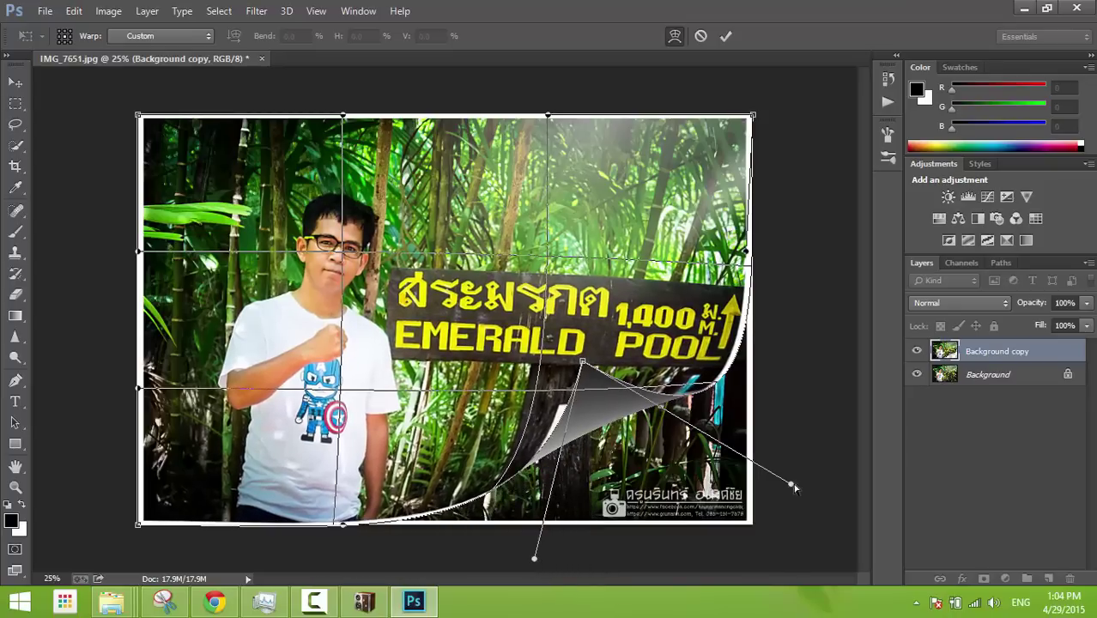
pyautogui.moveTo(795, 487); pyautogui.dragTo(767, 412)
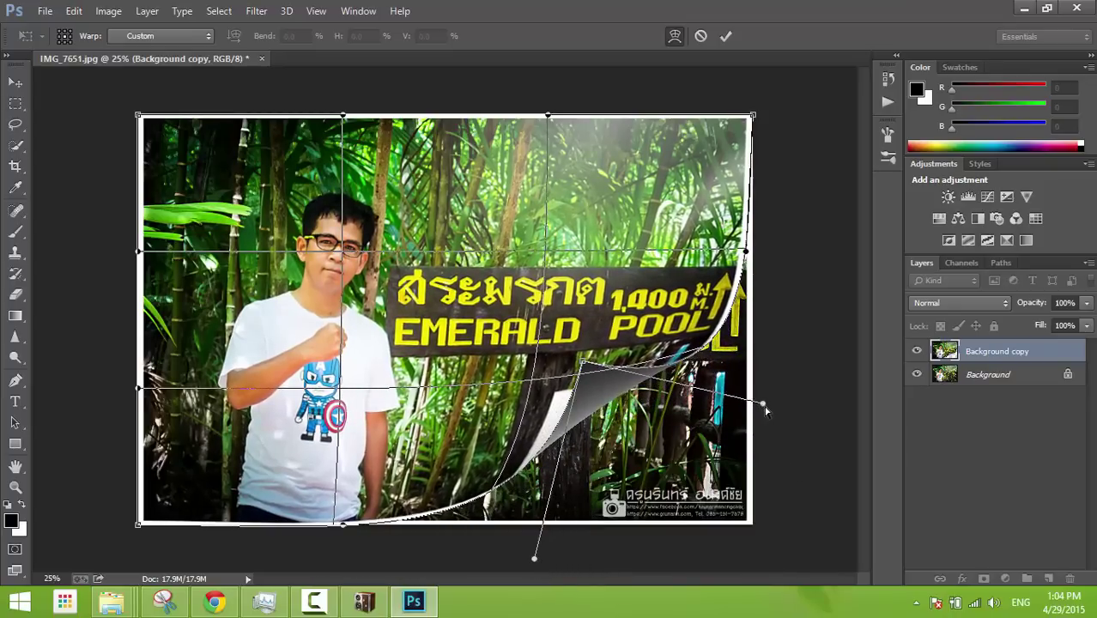
pyautogui.moveTo(583, 367); pyautogui.dragTo(567, 359)
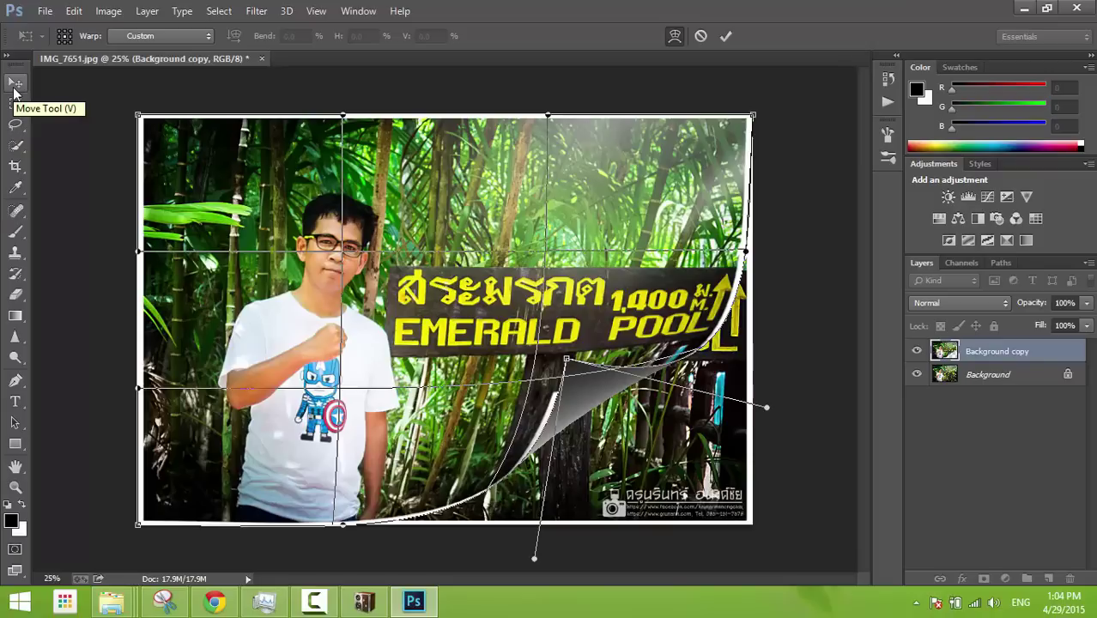
pyautogui.click(15, 91)
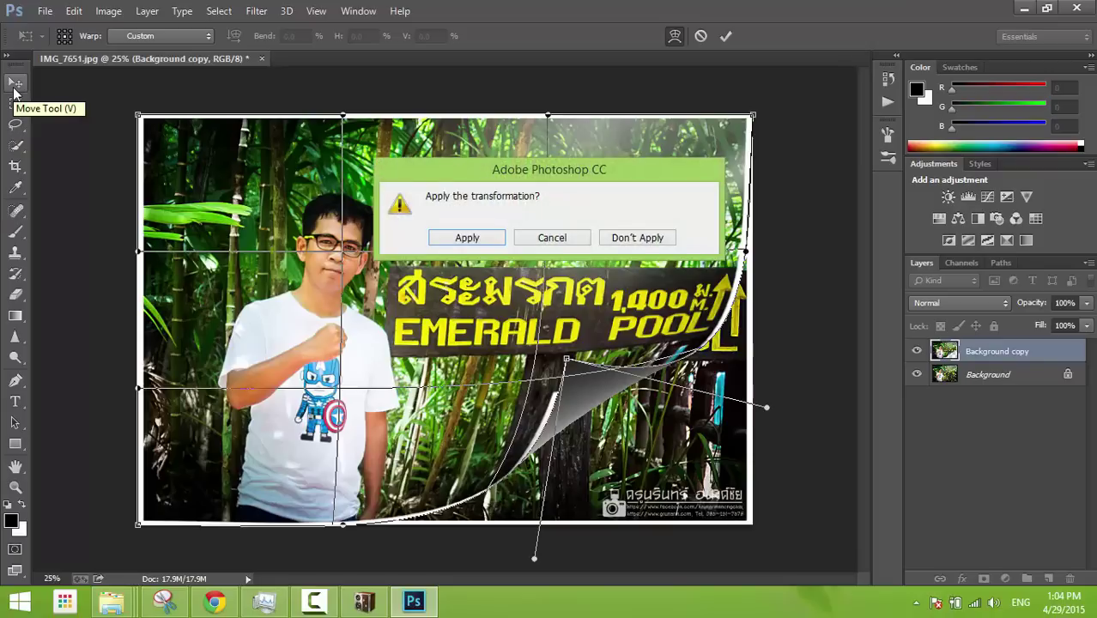
# - Apply the page-curl warp, then open IMG_7705.jpg from the lighroom folder as a second document
pyautogui.click(484, 243)
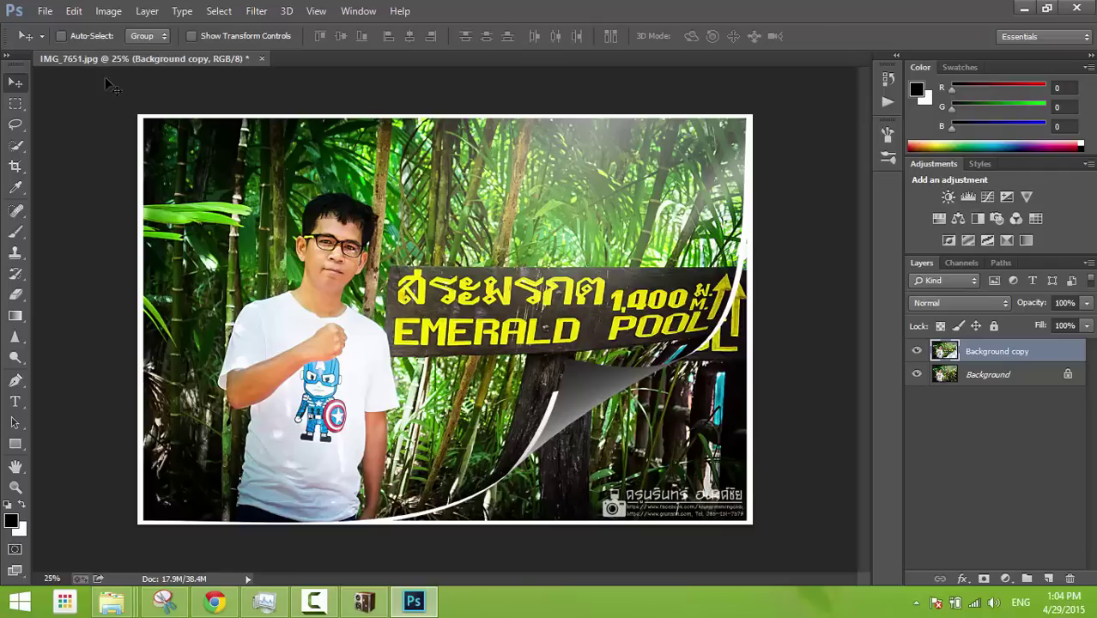
pyautogui.click(45, 11)
pyautogui.click(45, 11)
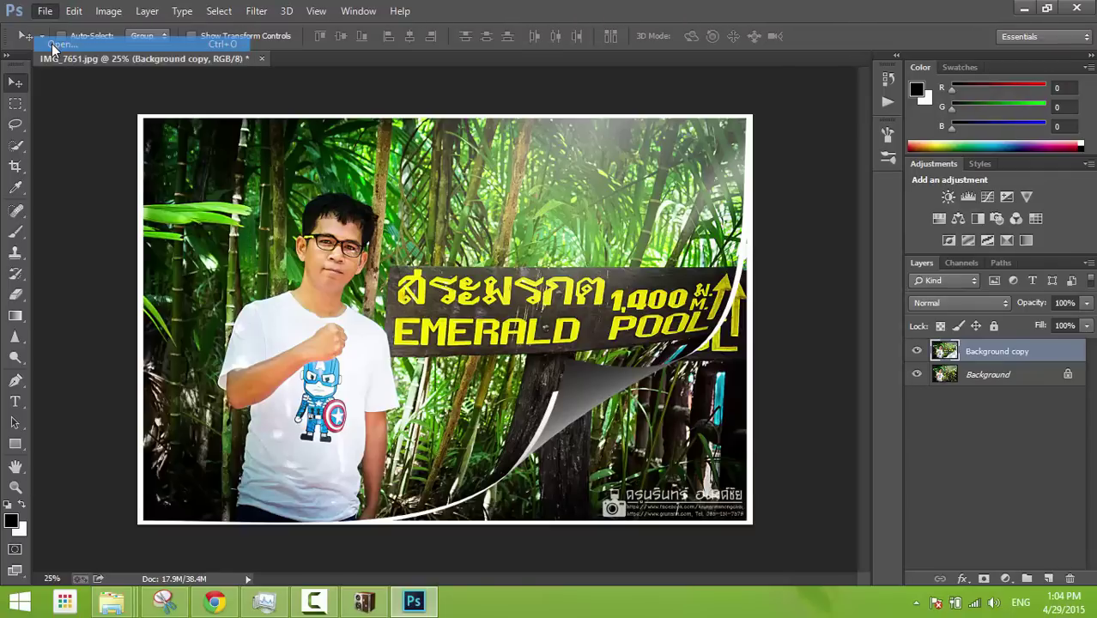
pyautogui.hotkey('ctrl', 'o')
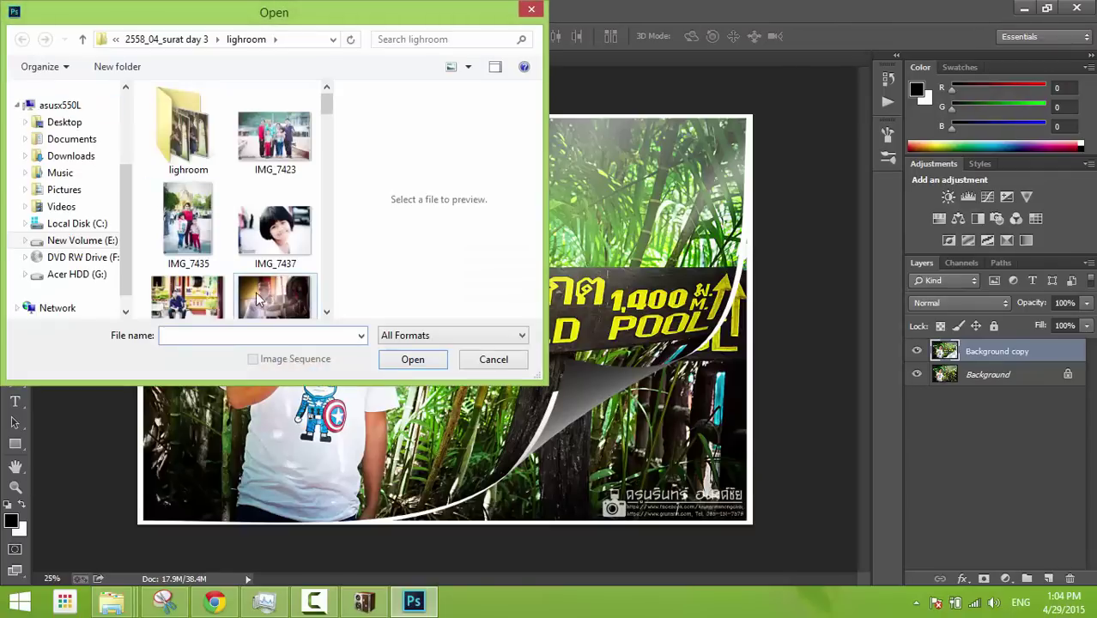
pyautogui.moveTo(327, 104); pyautogui.dragTo(333, 139)
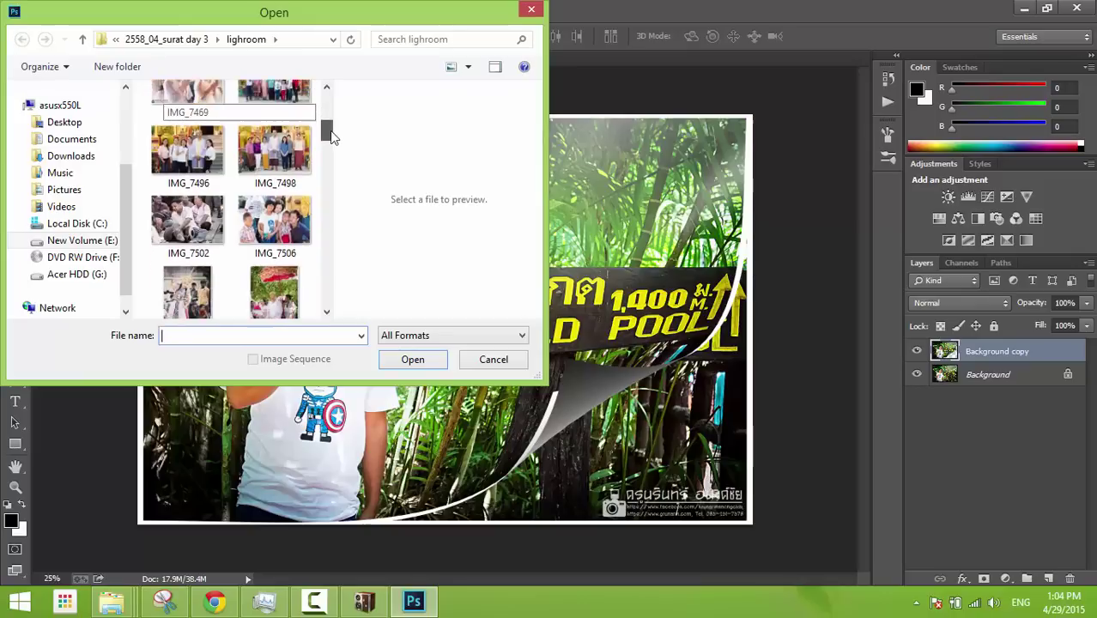
pyautogui.click(279, 202)
pyautogui.scroll(-3, 219, 222)
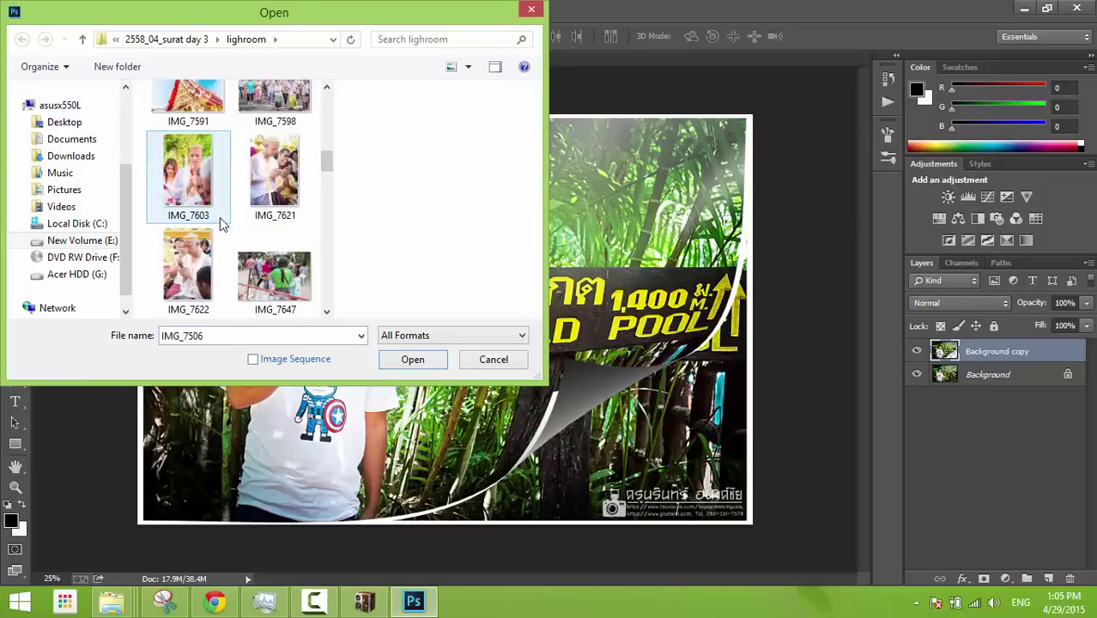
pyautogui.scroll(-2, 220, 223)
pyautogui.scroll(-2, 220, 223)
pyautogui.scroll(-2, 220, 223)
pyautogui.scroll(-2, 219, 223)
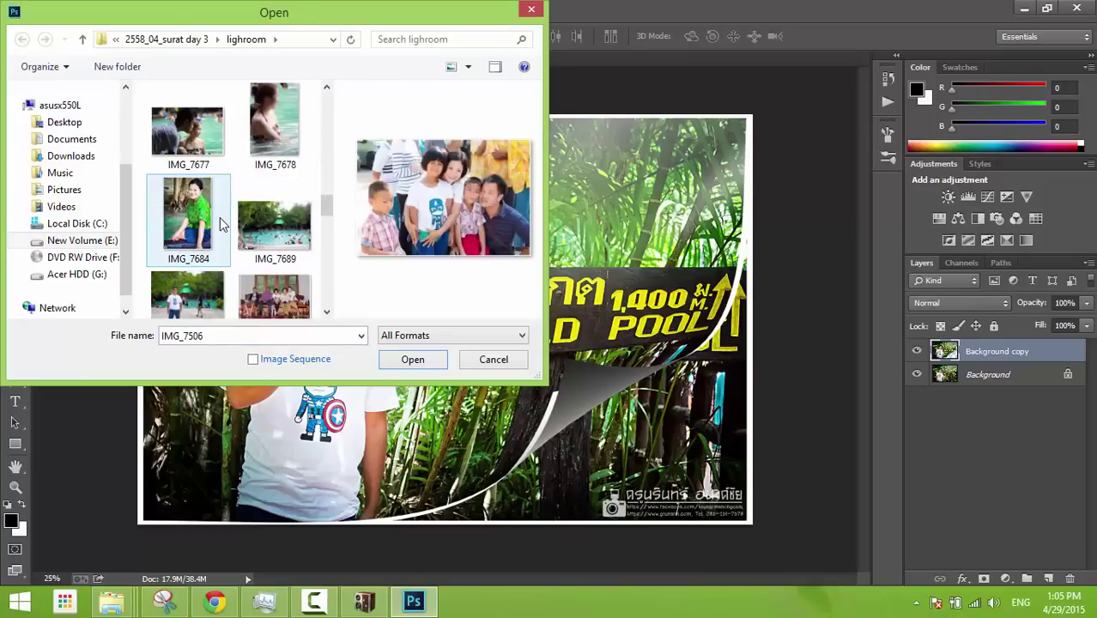
pyautogui.scroll(-2, 219, 223)
pyautogui.scroll(-2, 220, 223)
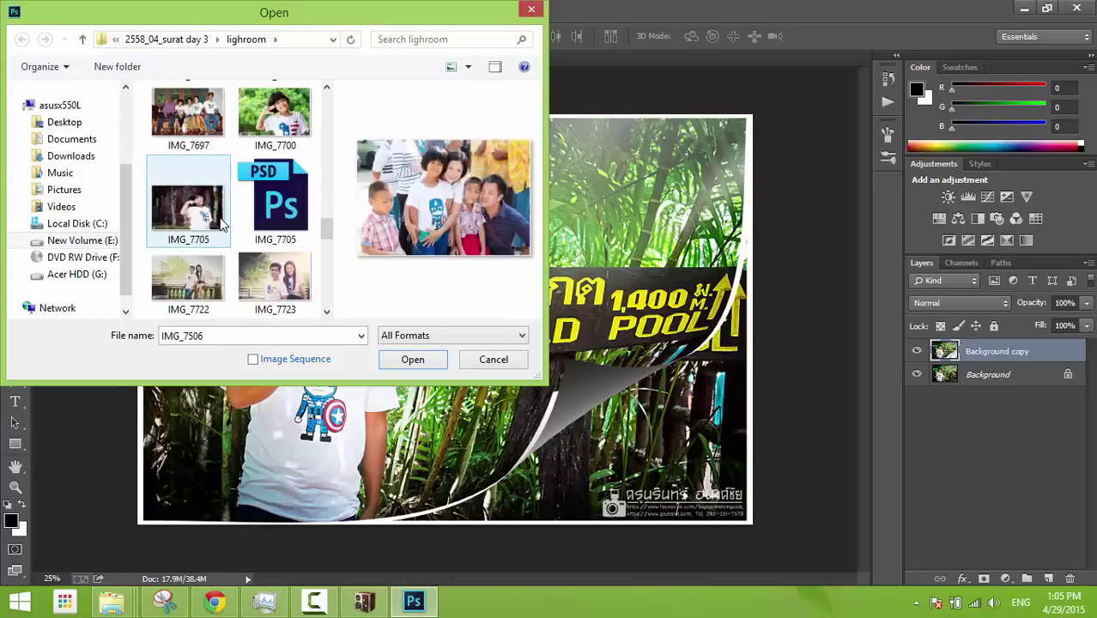
pyautogui.click(190, 217)
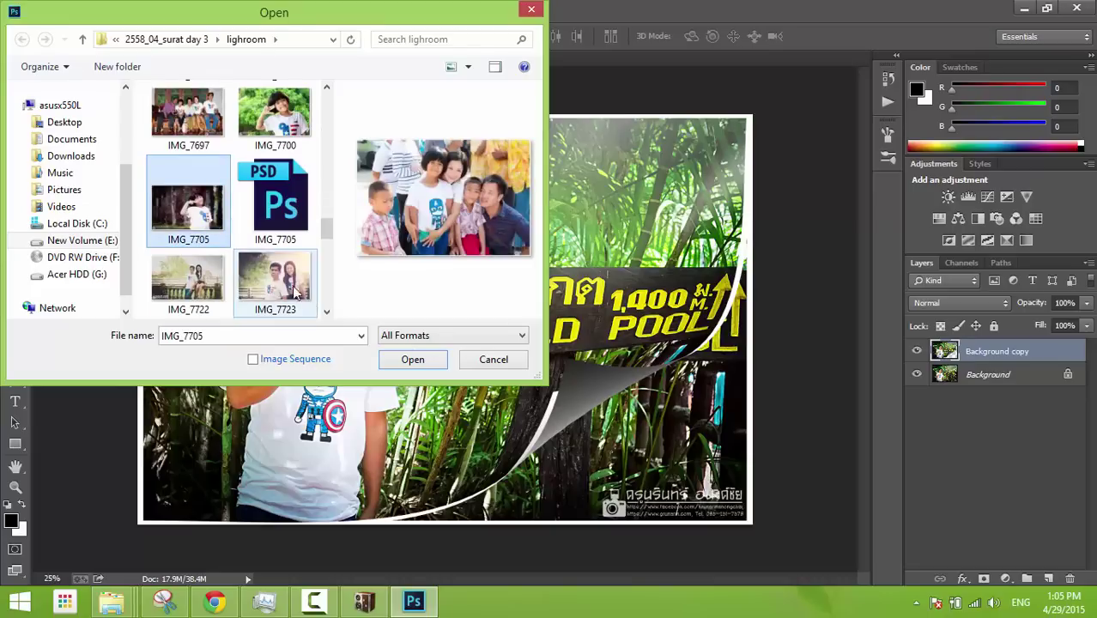
pyautogui.click(413, 362)
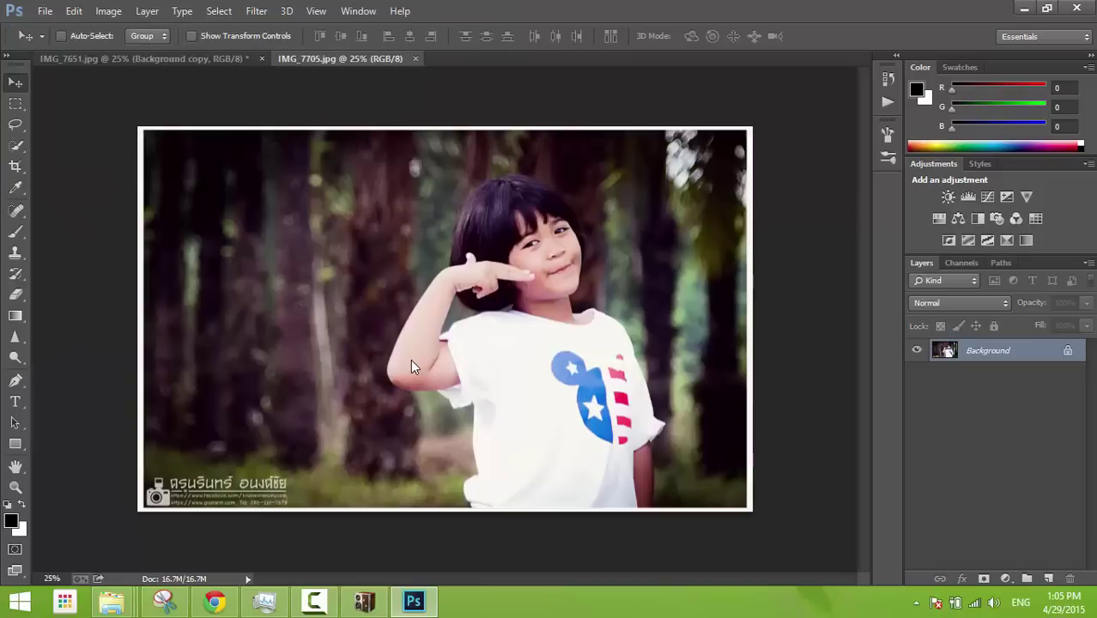
# - Switch back and forth between the IMG_7651 and IMG_7705 document tabs
pyautogui.click(129, 61)
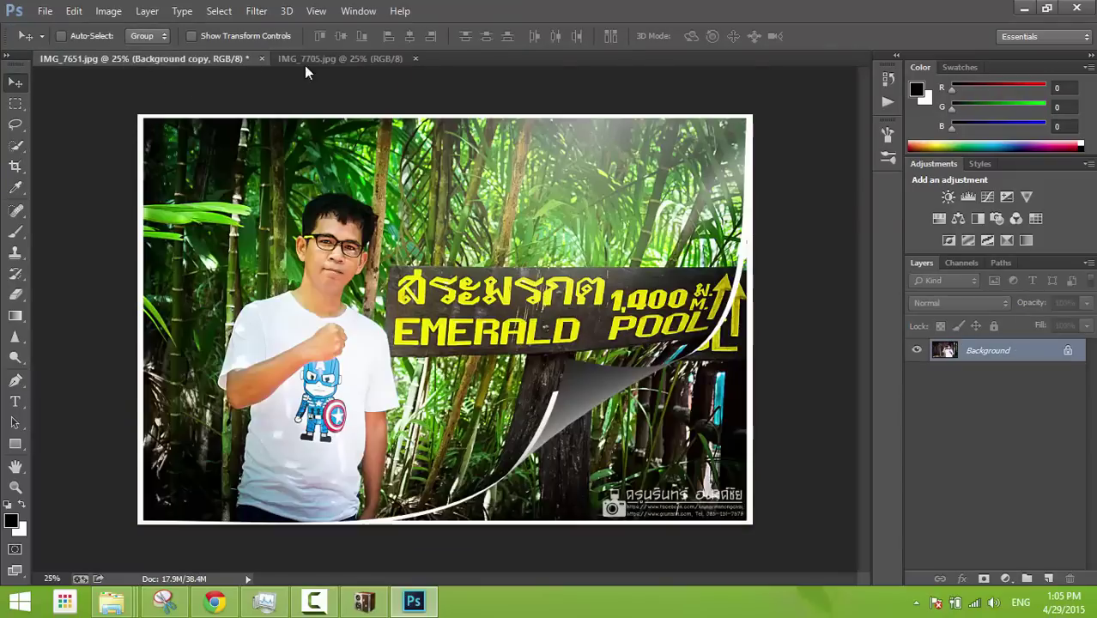
pyautogui.click(313, 59)
pyautogui.click(208, 56)
pyautogui.click(317, 58)
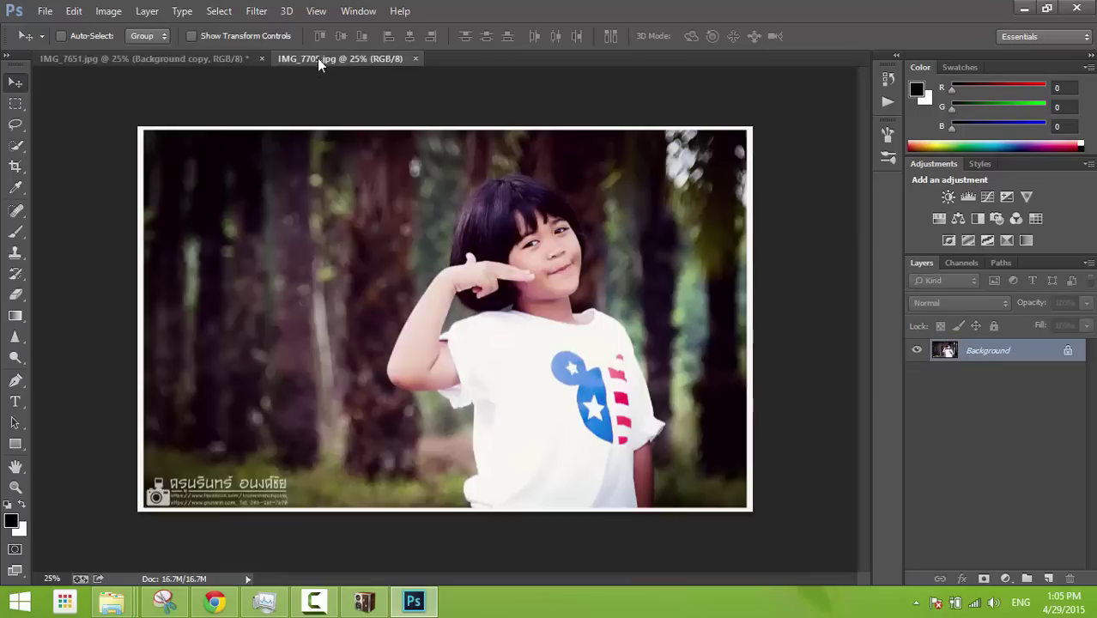
pyautogui.click(206, 56)
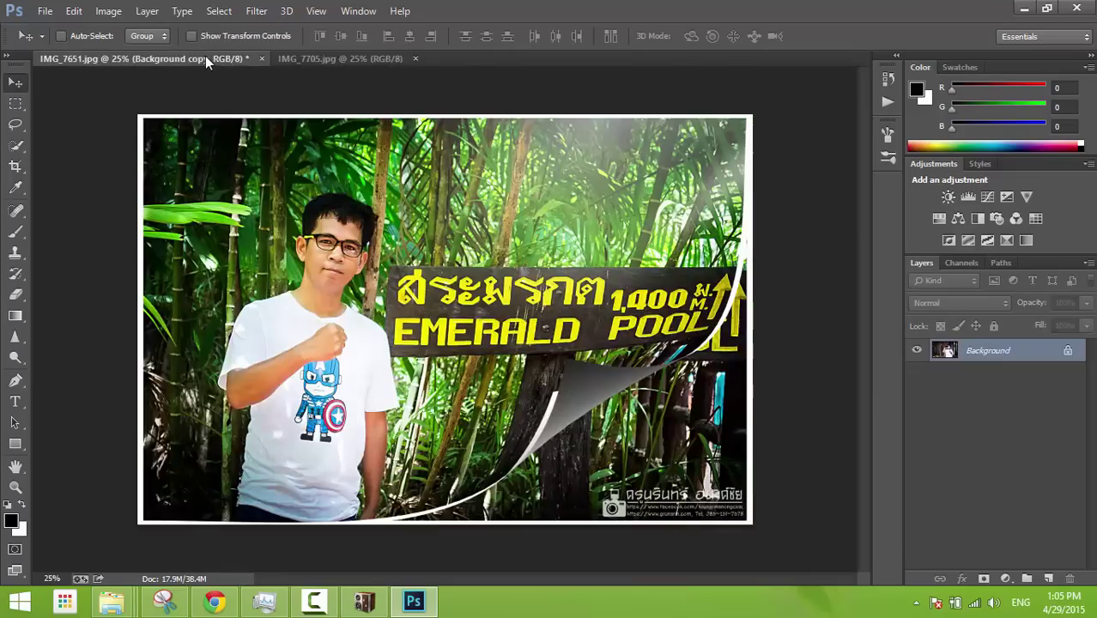
pyautogui.click(312, 58)
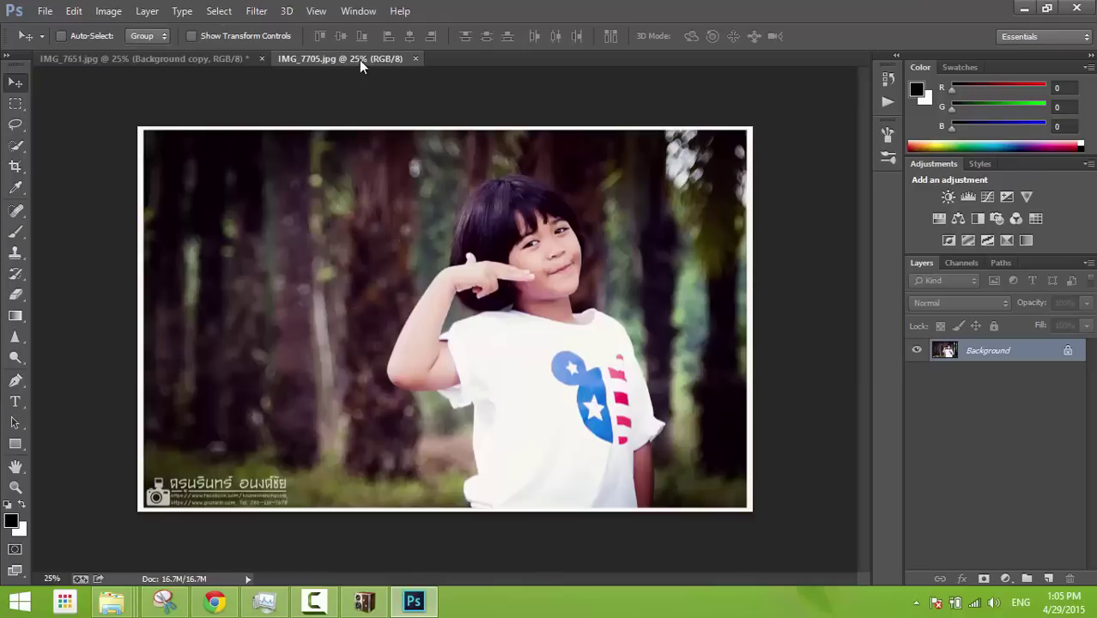
# - Drag the girl photo into the Emerald Pool document as Layer 1, ending on IMG_7651
pyautogui.moveTo(342, 306); pyautogui.dragTo(251, 185)
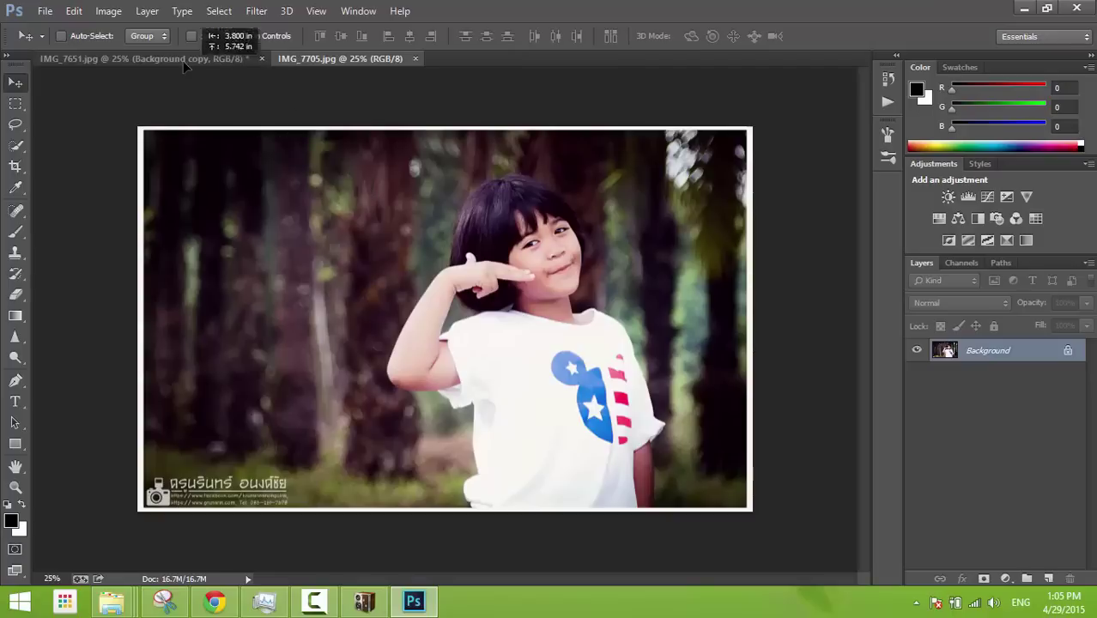
pyautogui.moveTo(252, 185); pyautogui.dragTo(165, 68)
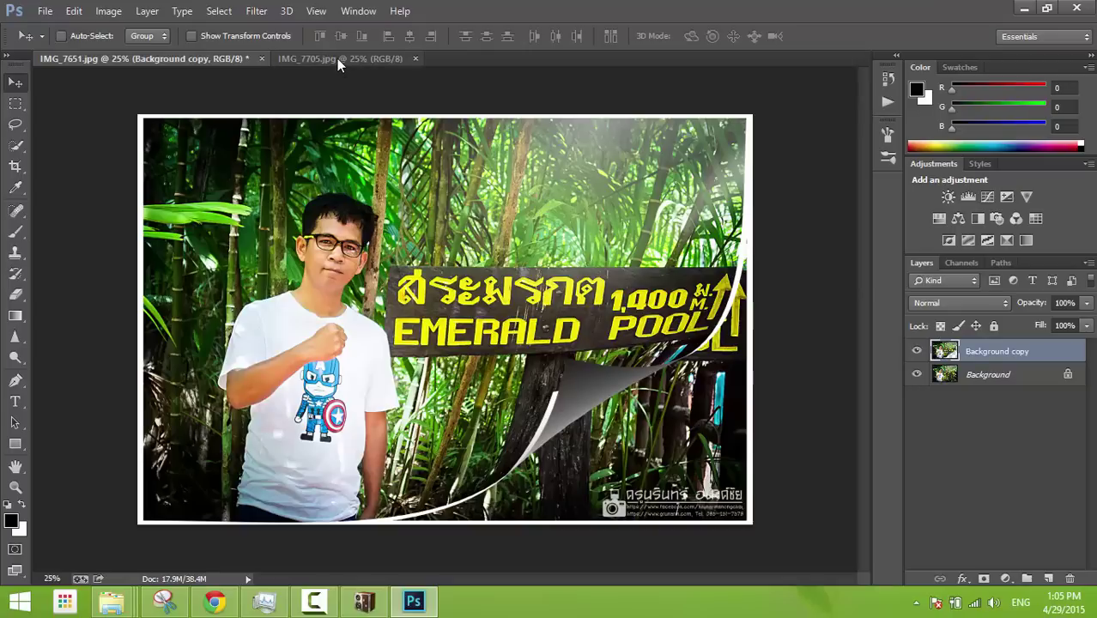
pyautogui.click(337, 58)
pyautogui.click(200, 60)
# - Copy the girl photo into IMG_7651 and position Layer 1 to cover most of the picture
pyautogui.click(327, 59)
pyautogui.moveTo(359, 247)
pyautogui.mouseDown()
pyautogui.moveTo(176, 187)
pyautogui.moveTo(179, 228)
pyautogui.mouseUp()
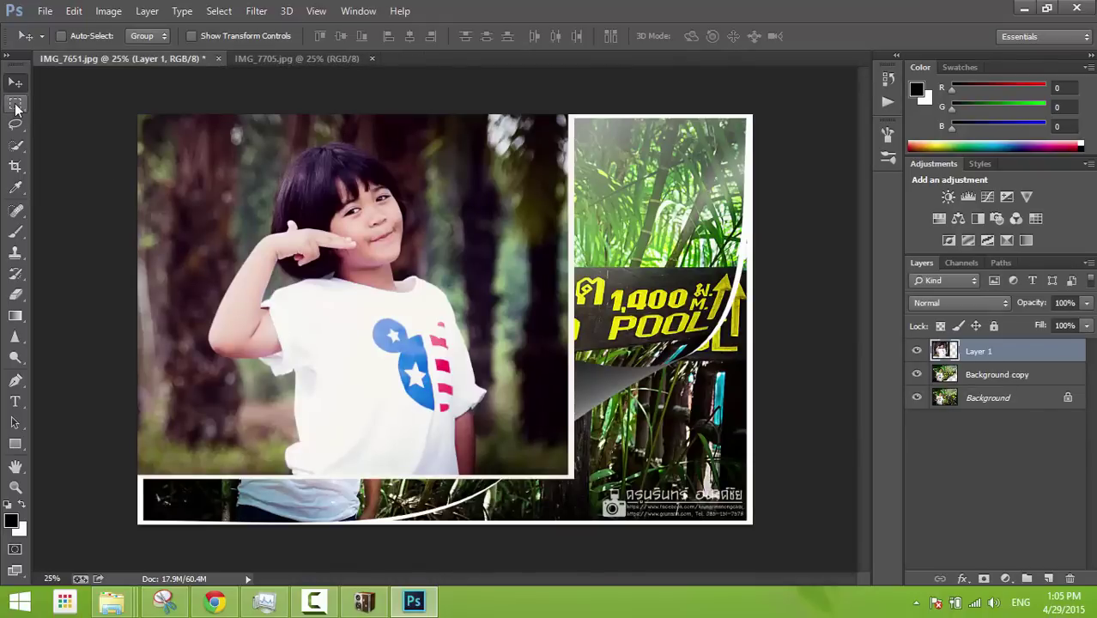
pyautogui.moveTo(294, 235)
pyautogui.mouseDown()
pyautogui.moveTo(470, 261)
pyautogui.moveTo(474, 296)
pyautogui.mouseUp()
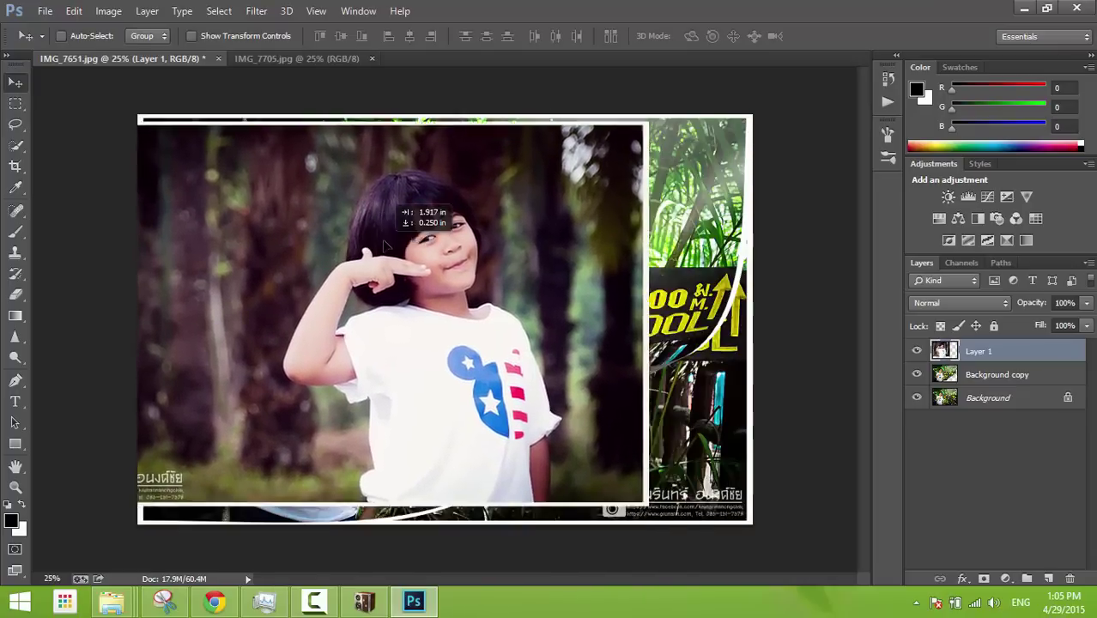
pyautogui.moveTo(474, 296)
pyautogui.mouseDown()
pyautogui.moveTo(444, 226)
pyautogui.moveTo(444, 246)
pyautogui.mouseUp()
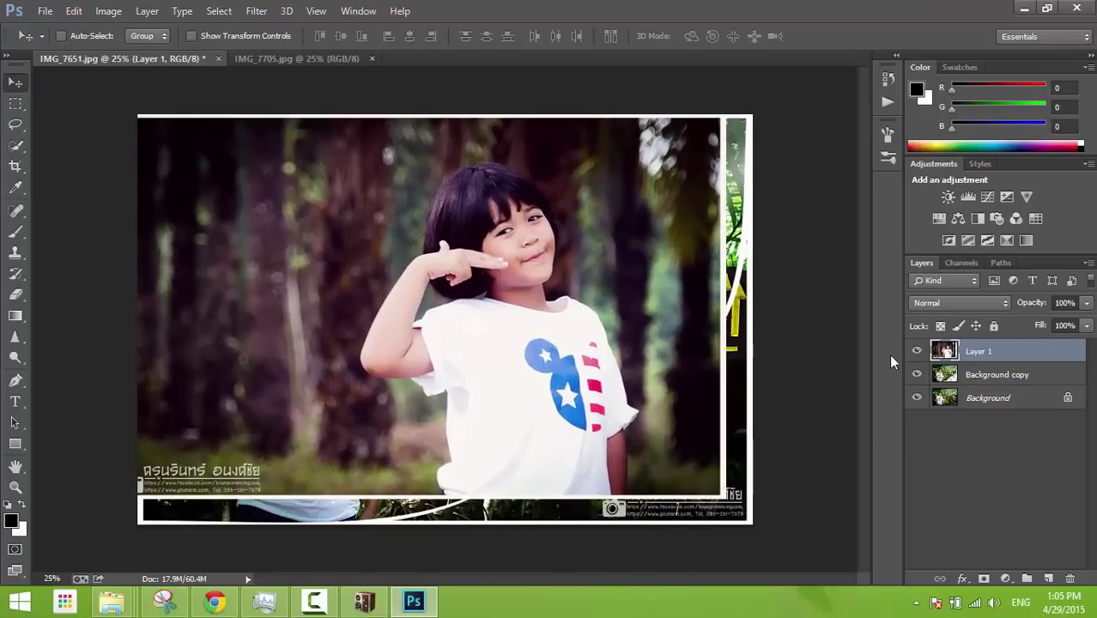
# - Move the girl photo's Layer 1 below Background copy and shift it right and down into the corner
pyautogui.click(987, 375)
pyautogui.click(987, 400)
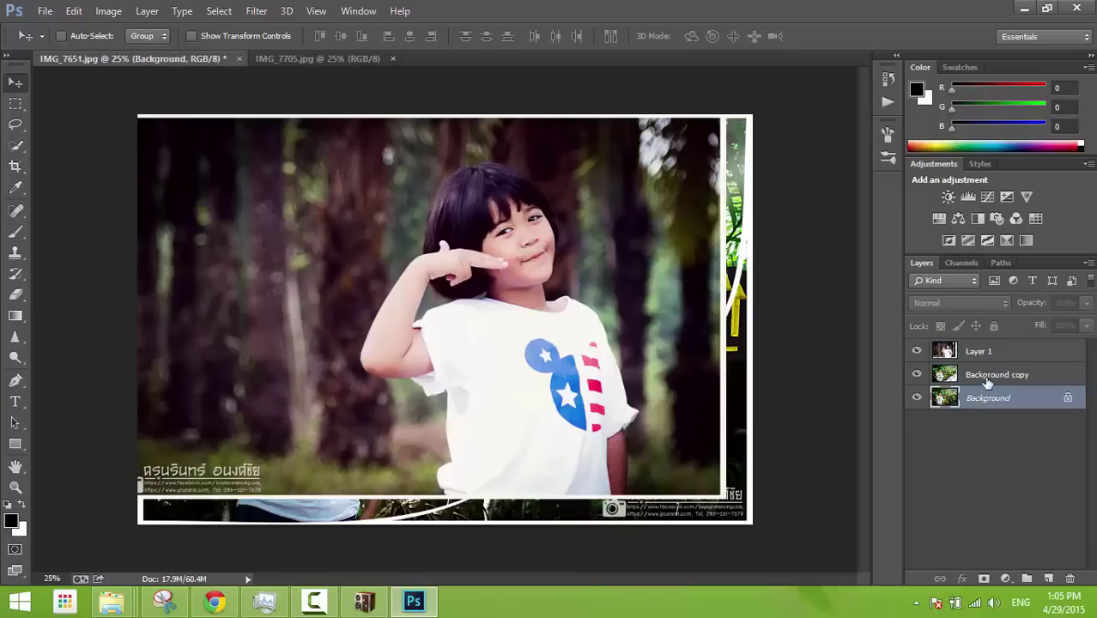
pyautogui.click(980, 378)
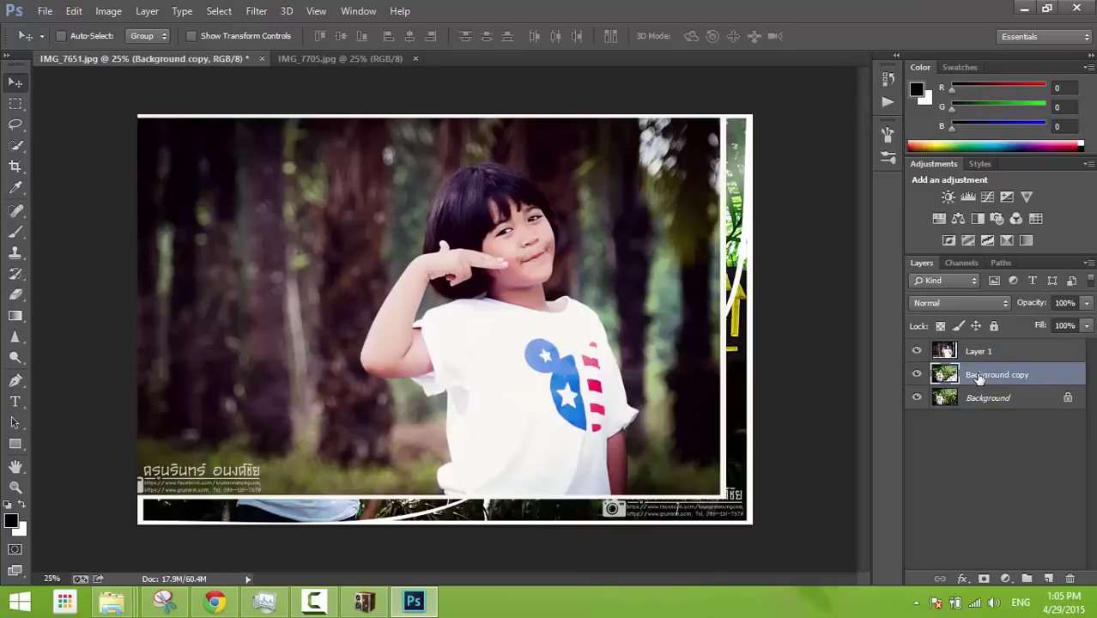
pyautogui.click(983, 354)
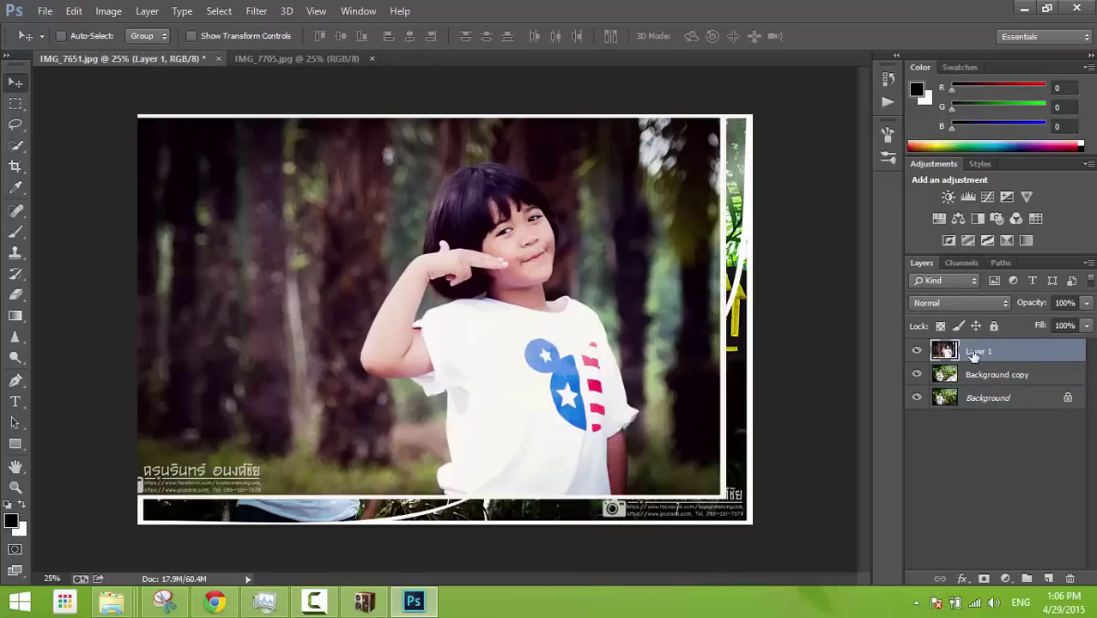
pyautogui.moveTo(974, 354); pyautogui.dragTo(989, 379)
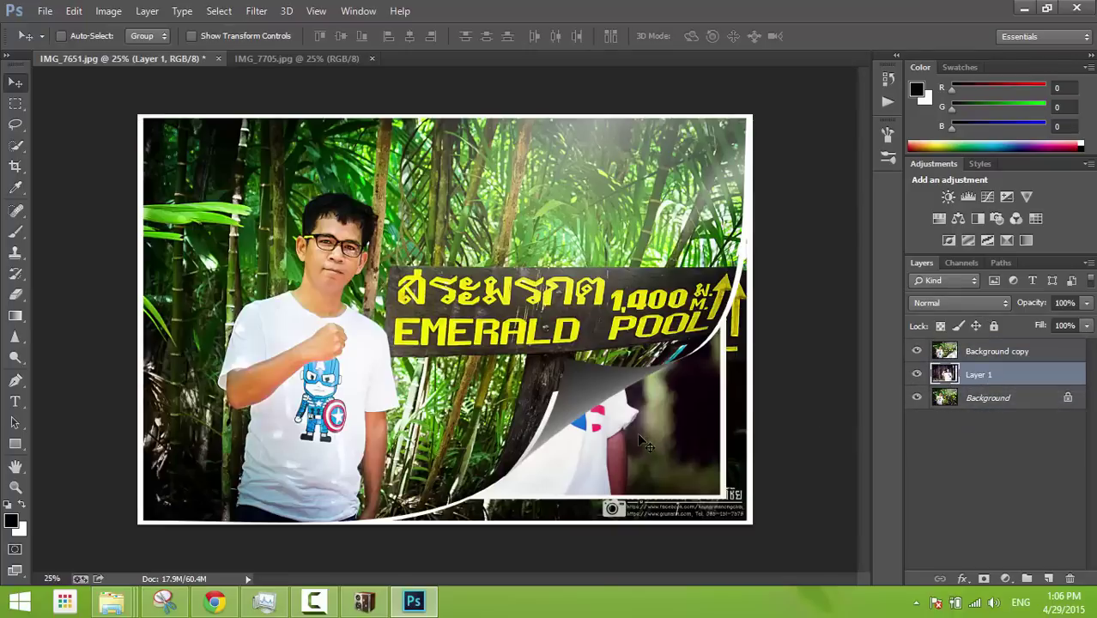
pyautogui.moveTo(645, 444); pyautogui.dragTo(665, 469)
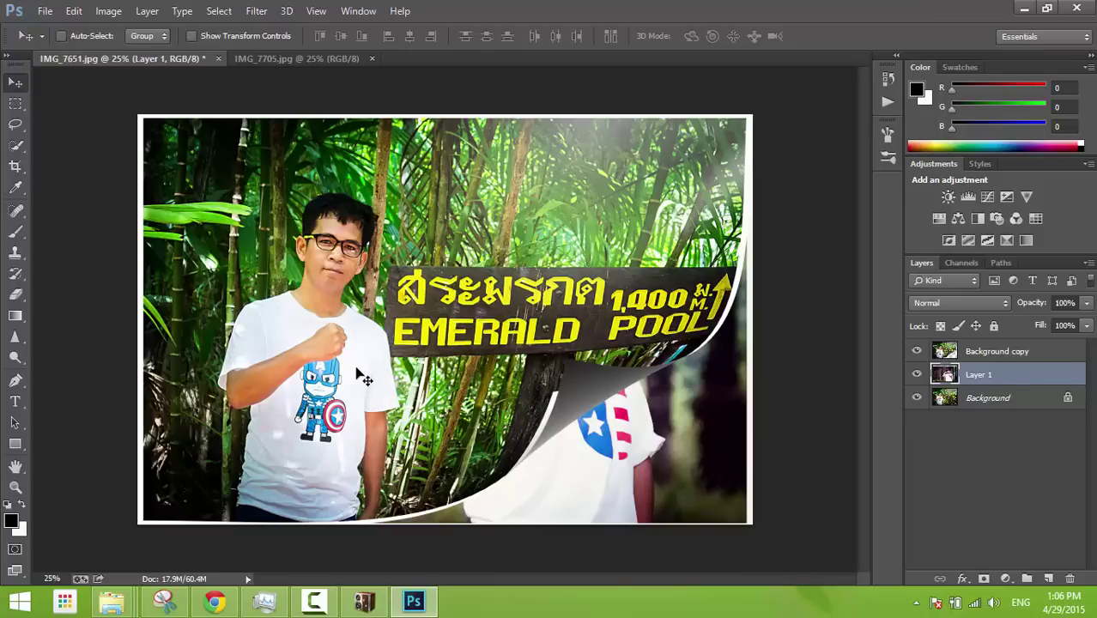
# - Begin scaling the girl photo with Edit > Transform > Scale, shrinking it and moving it into the corner
pyautogui.hotkey('ctrl', 't')
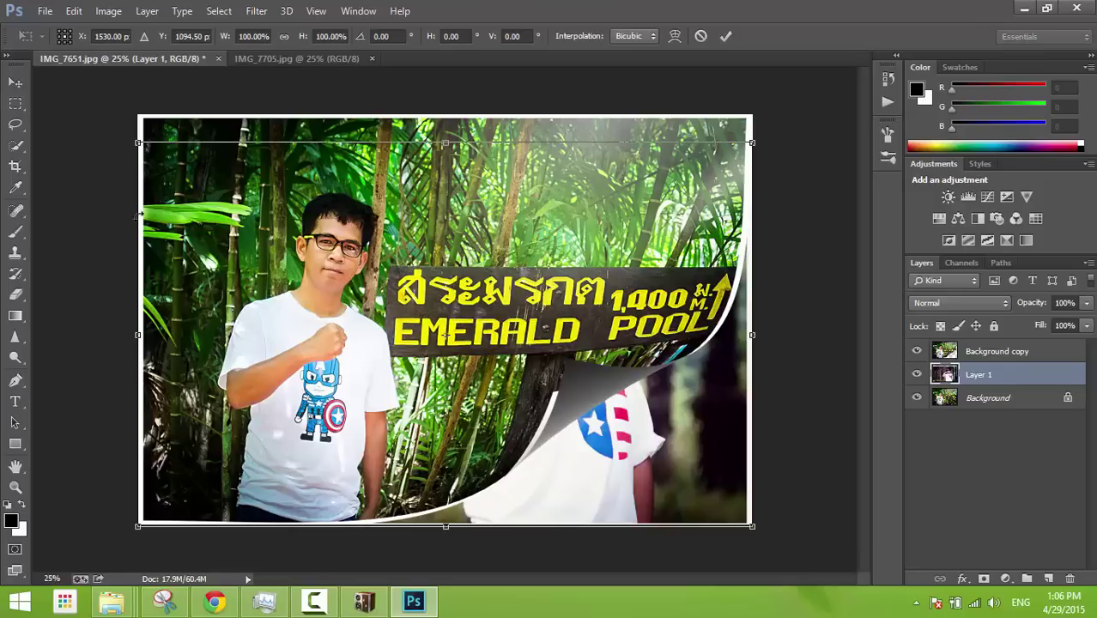
pyautogui.press('Return')
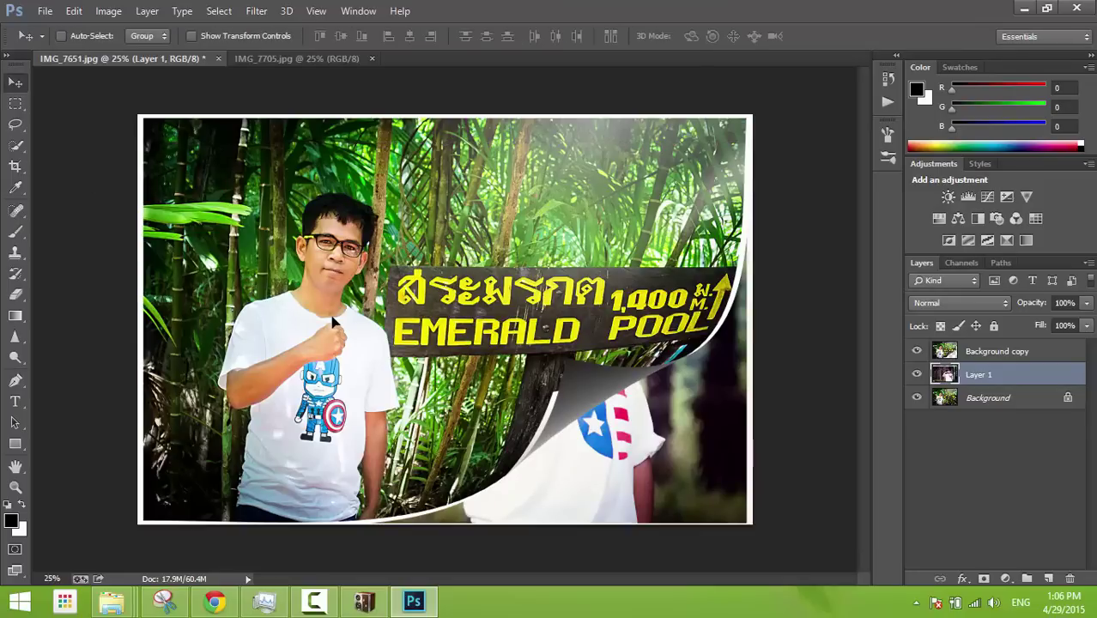
pyautogui.click(74, 11)
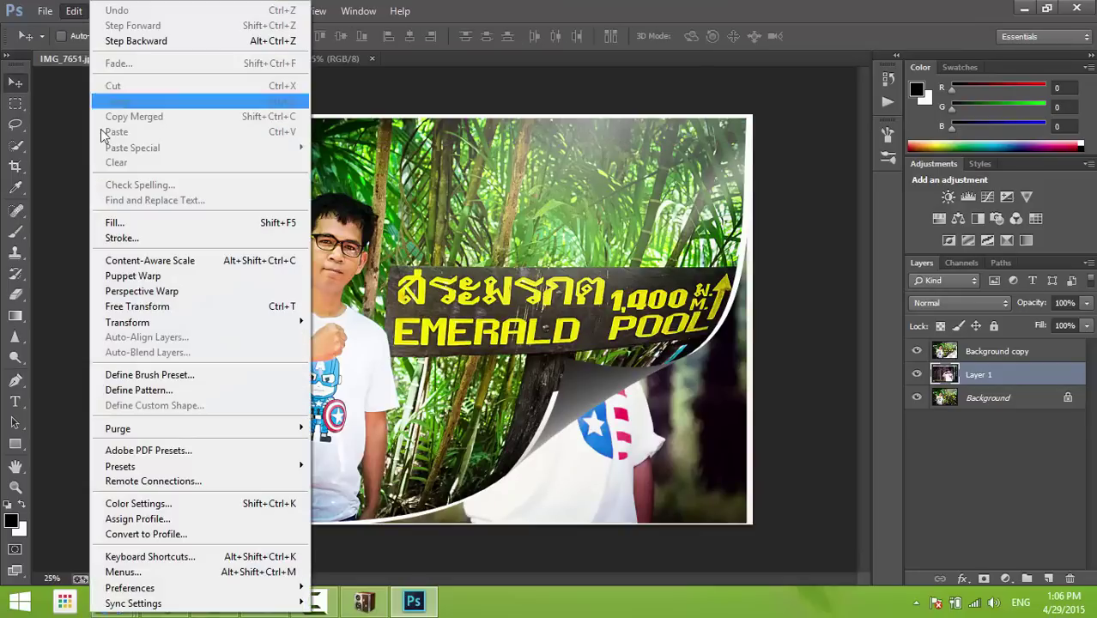
pyautogui.moveTo(127, 322)
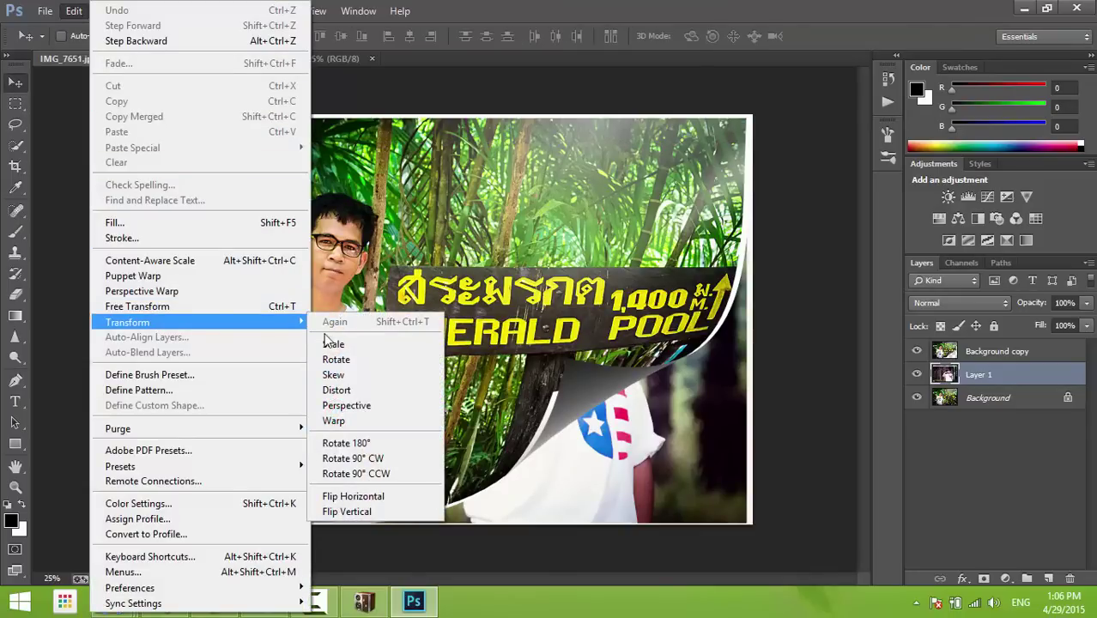
pyautogui.click(333, 345)
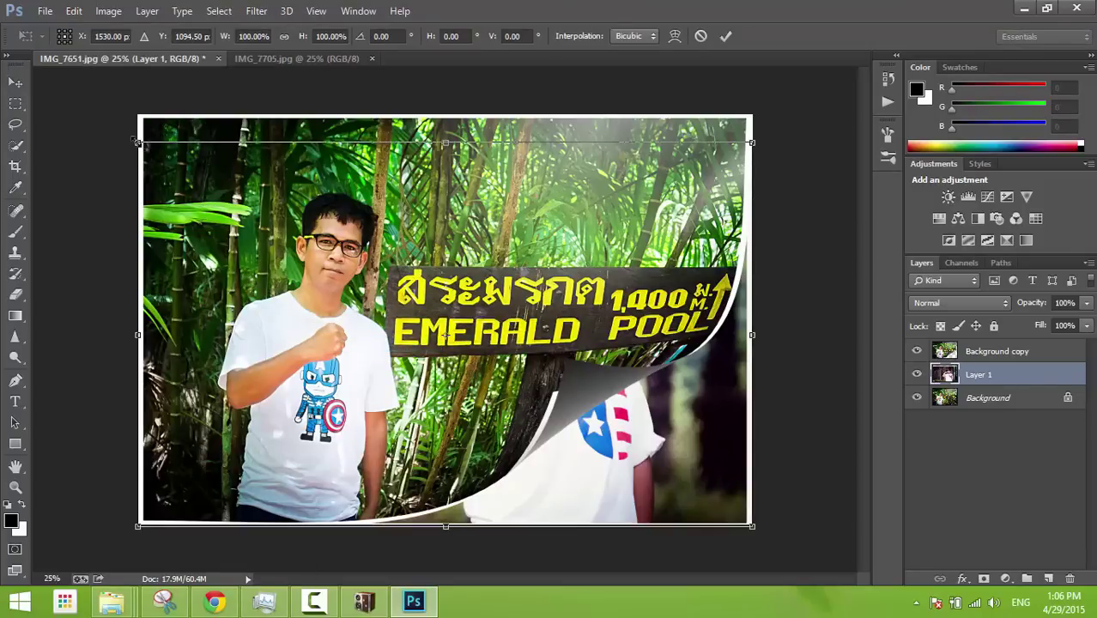
pyautogui.moveTo(139, 141); pyautogui.dragTo(406, 309)
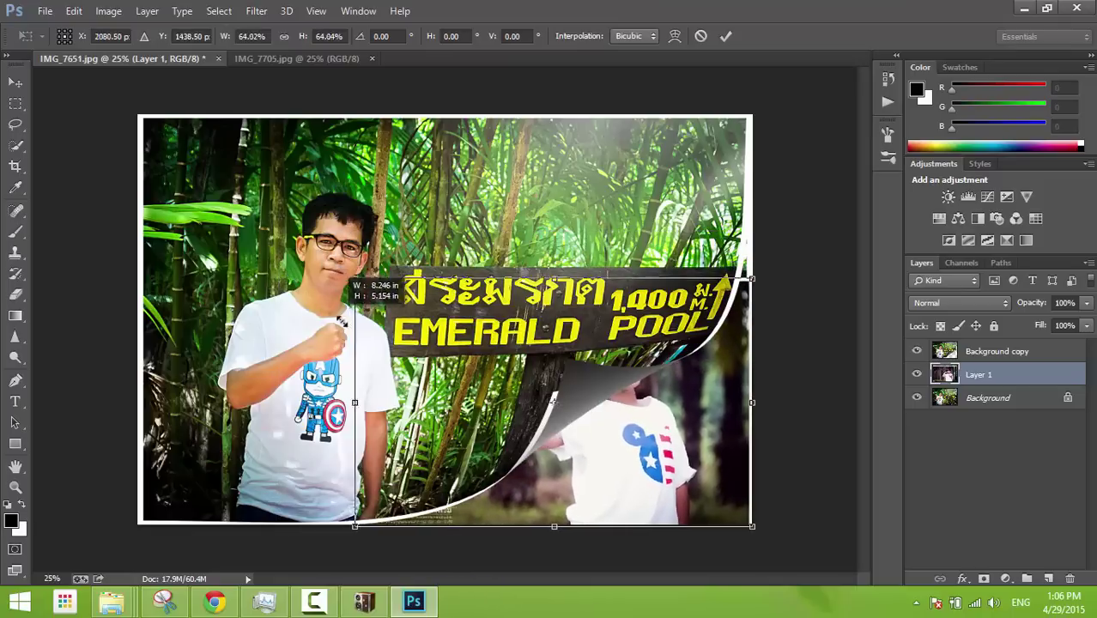
pyautogui.moveTo(390, 358); pyautogui.dragTo(364, 341)
pyautogui.moveTo(426, 376); pyautogui.dragTo(437, 383)
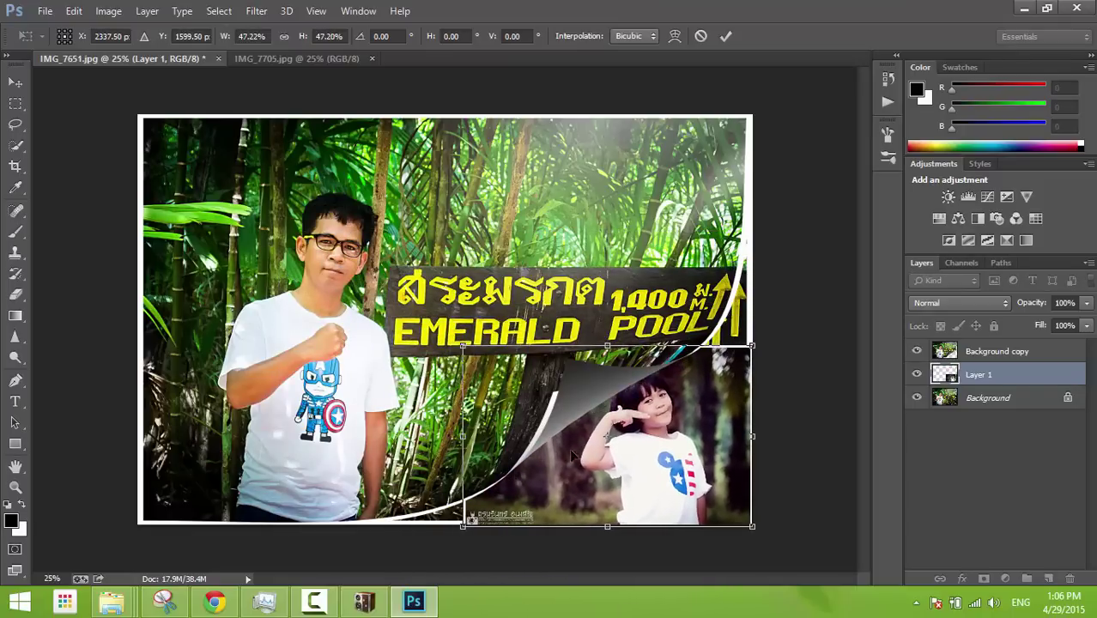
pyautogui.moveTo(644, 445); pyautogui.dragTo(655, 467)
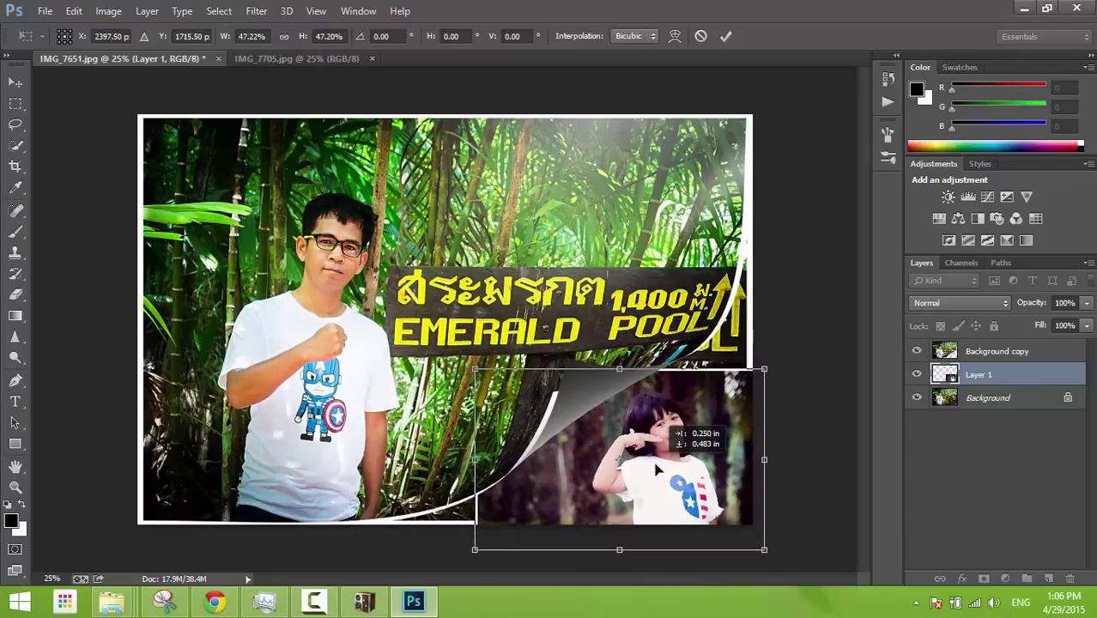
# - Refine the girl photo to about 77% scale with her face in the curled corner, then commit
pyautogui.moveTo(475, 548); pyautogui.dragTo(420, 584)
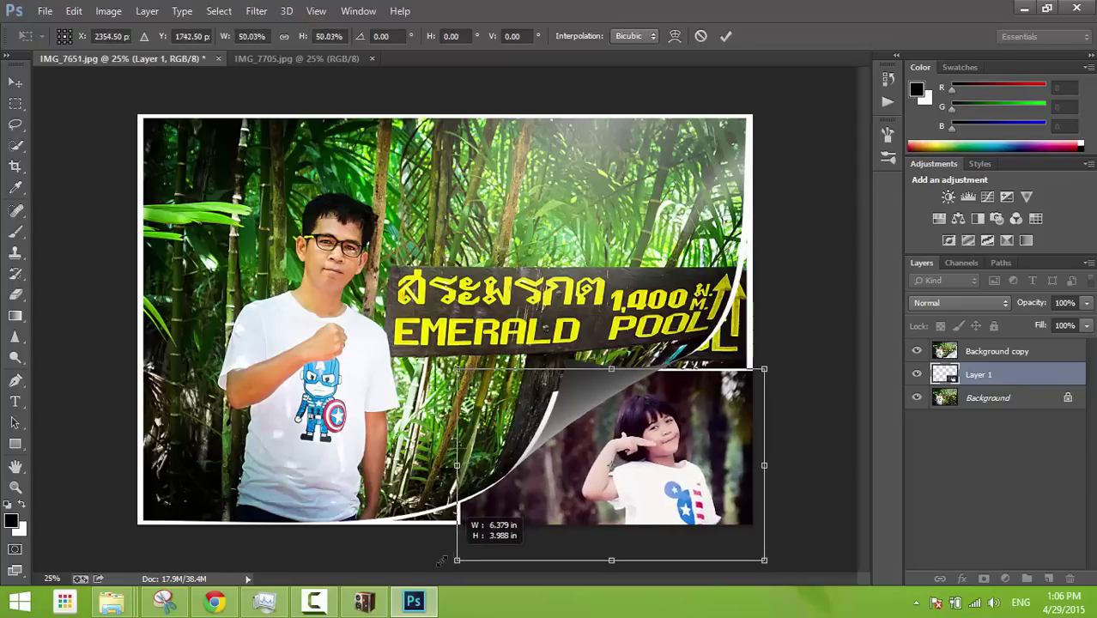
pyautogui.moveTo(628, 468); pyautogui.dragTo(654, 464)
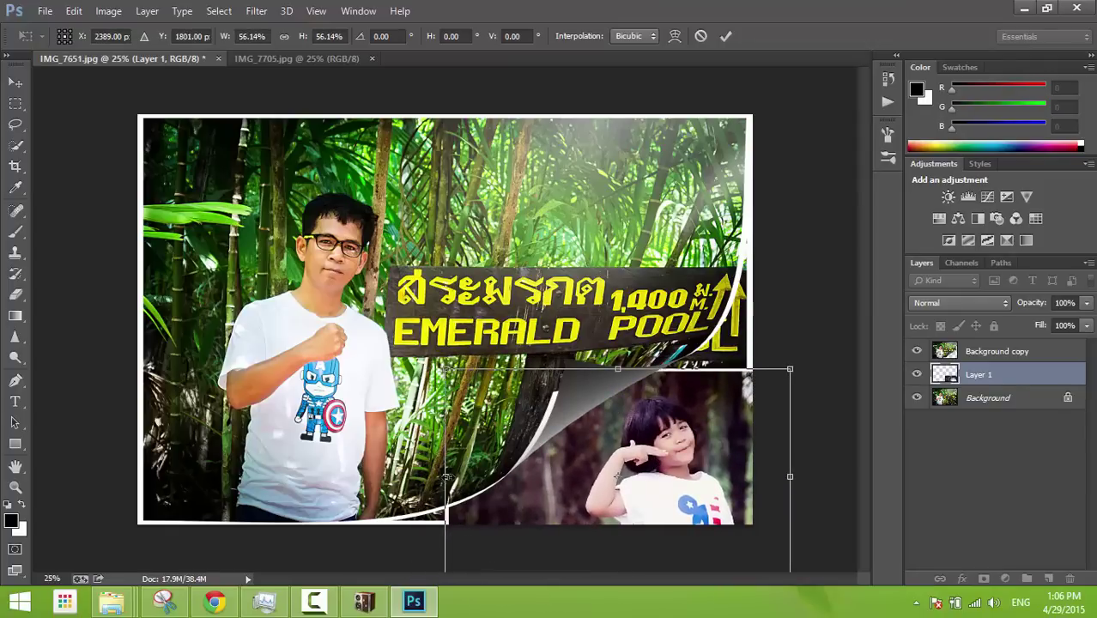
pyautogui.moveTo(446, 477); pyautogui.dragTo(464, 476)
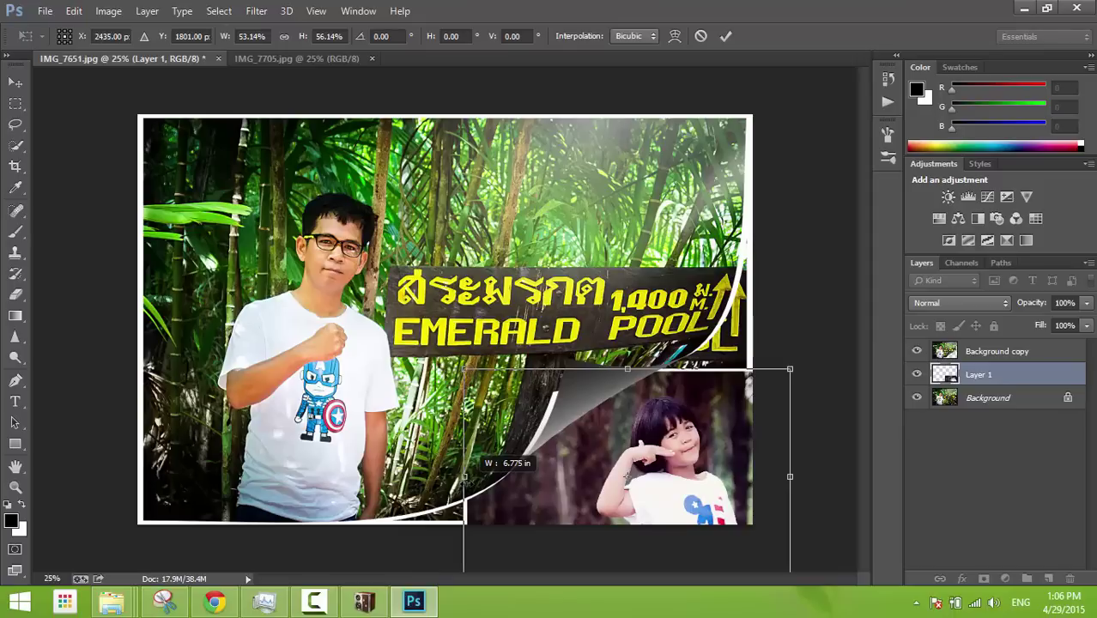
pyautogui.moveTo(463, 370)
pyautogui.mouseDown()
pyautogui.moveTo(413, 335)
pyautogui.moveTo(423, 345)
pyautogui.mouseUp()
pyautogui.moveTo(640, 465)
pyautogui.mouseDown()
pyautogui.moveTo(659, 443)
pyautogui.moveTo(672, 464)
pyautogui.moveTo(640, 461)
pyautogui.mouseUp()
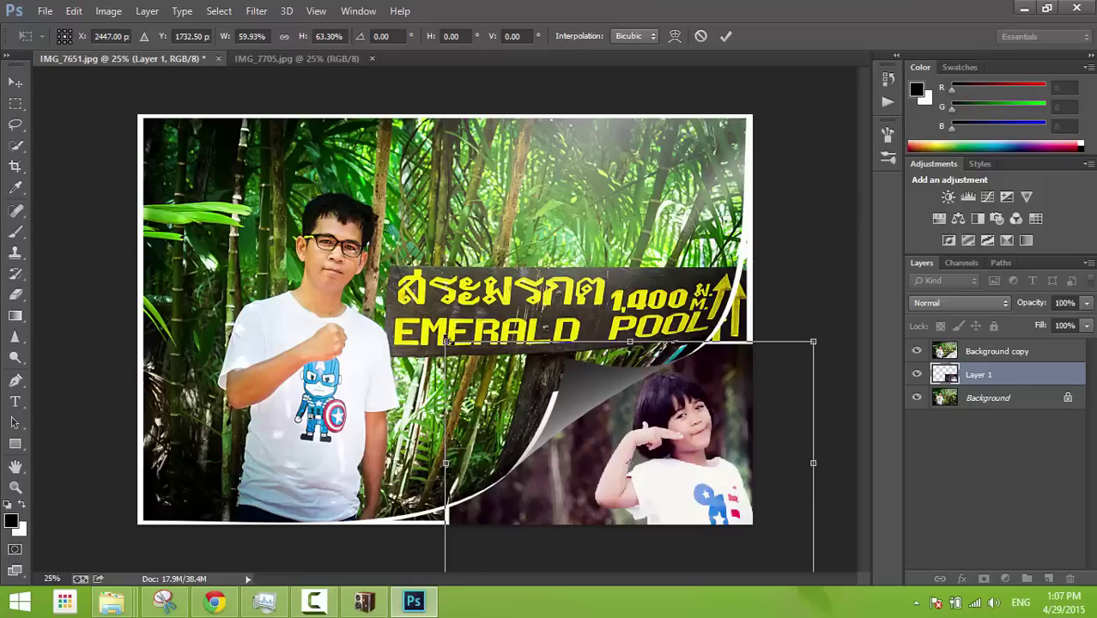
pyautogui.moveTo(445, 342); pyautogui.dragTo(369, 292)
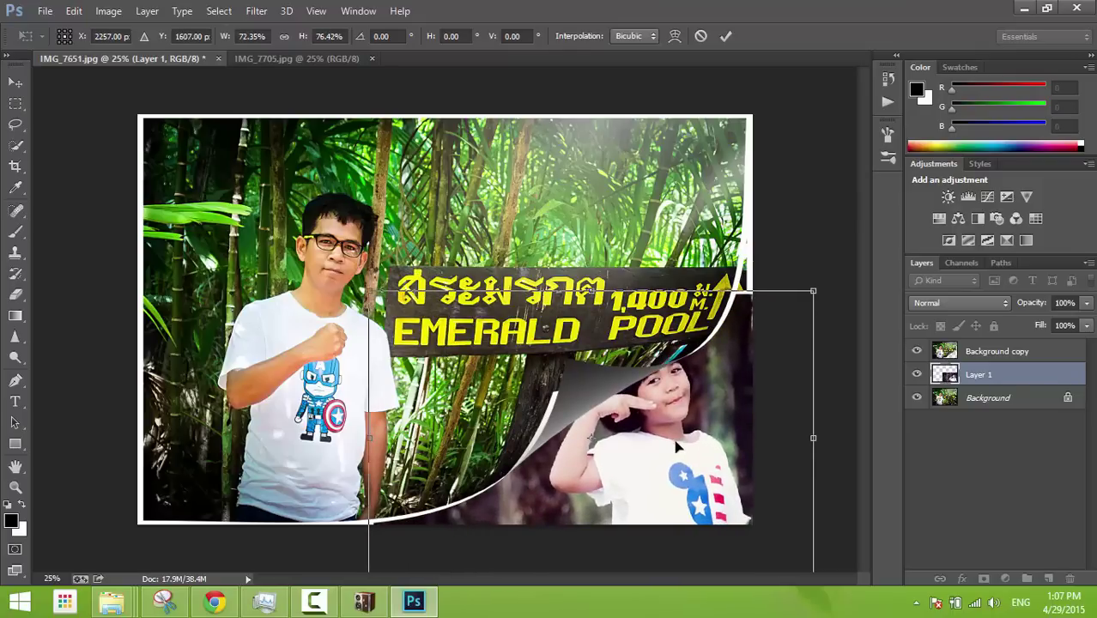
pyautogui.moveTo(677, 447); pyautogui.dragTo(704, 473)
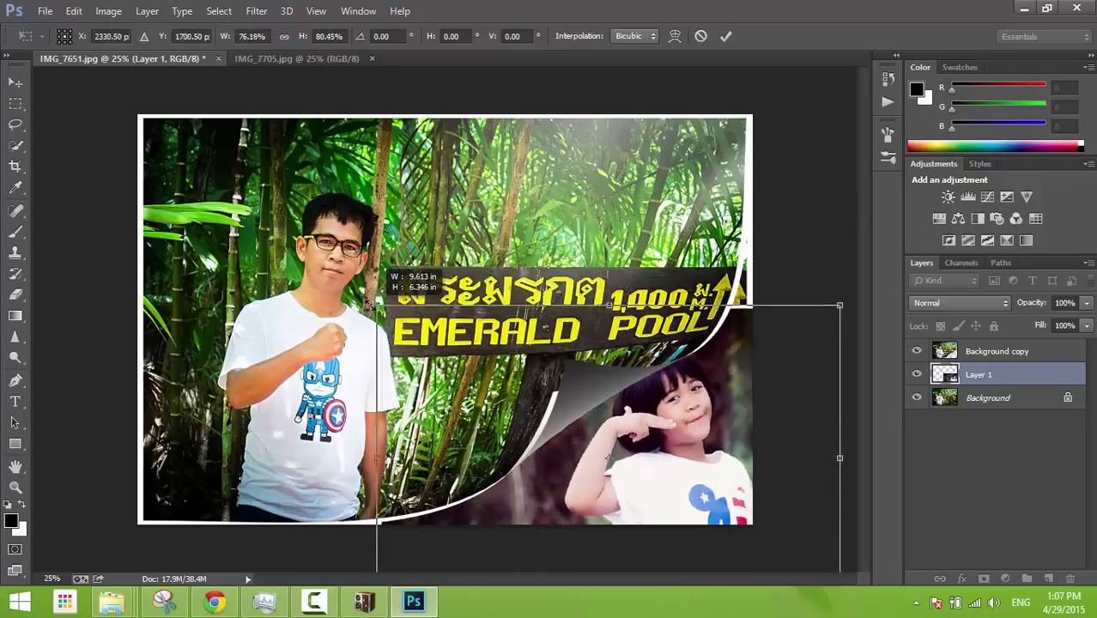
pyautogui.moveTo(678, 442); pyautogui.dragTo(699, 478)
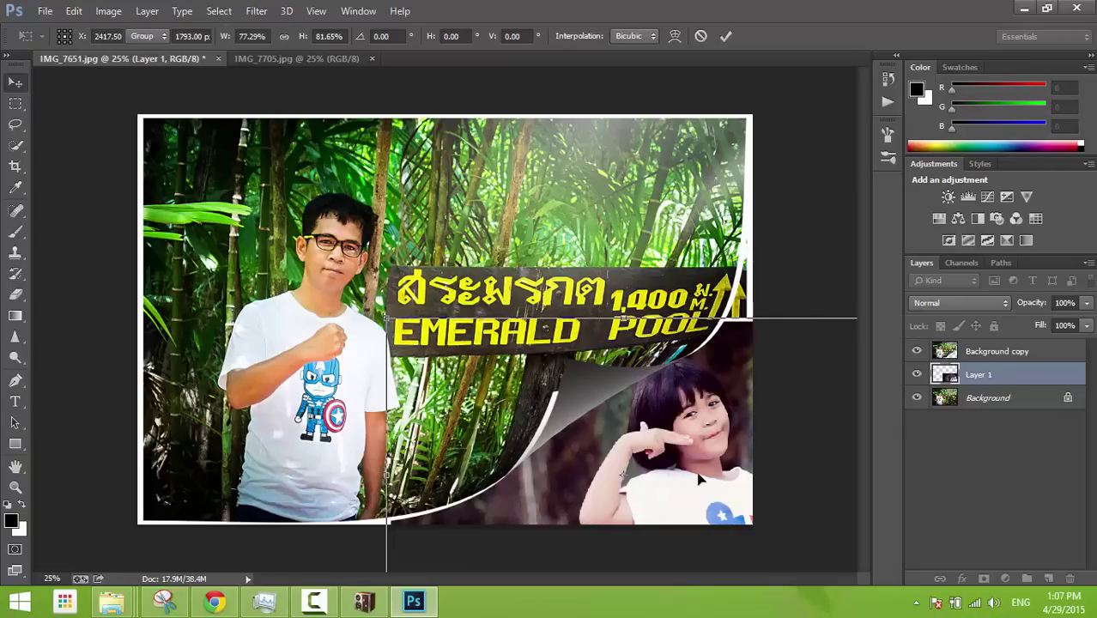
pyautogui.press('Return')
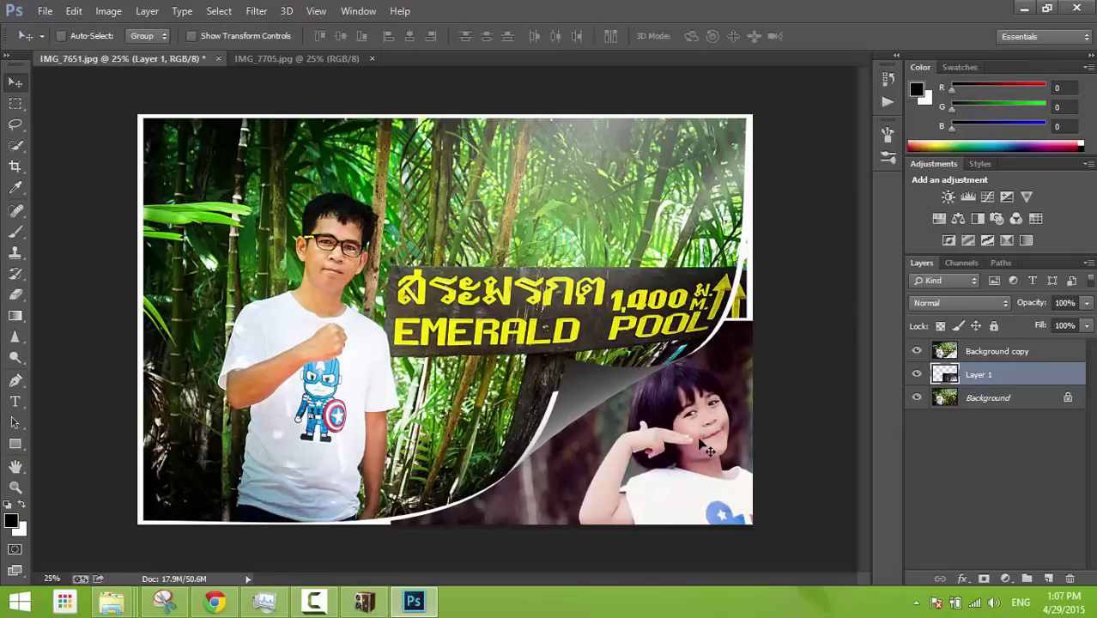
pyautogui.click(17, 104)
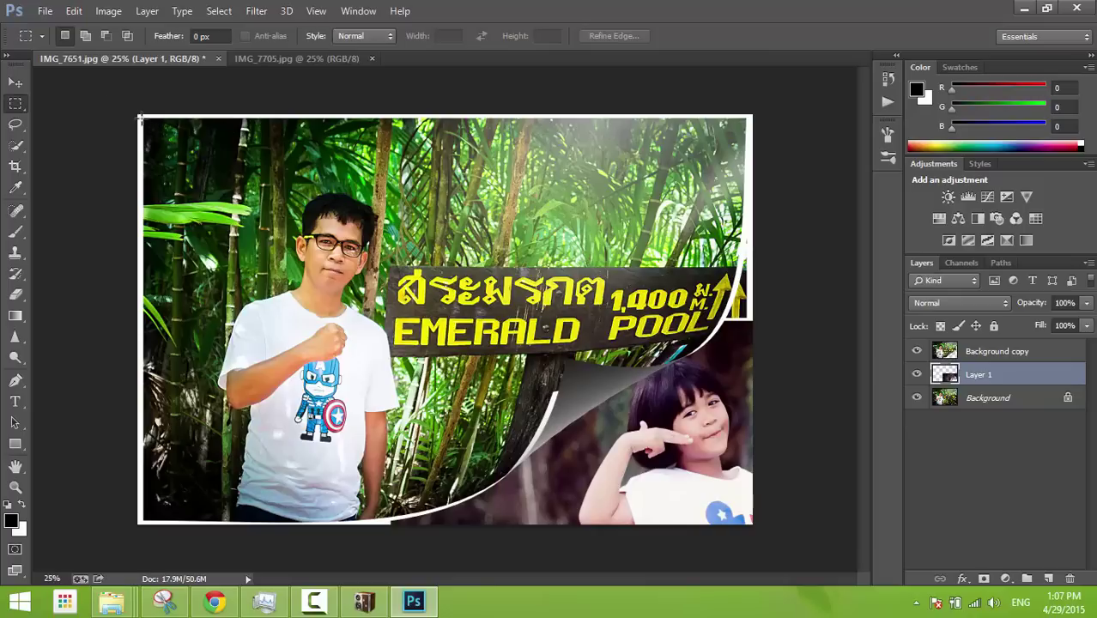
pyautogui.moveTo(140, 116); pyautogui.dragTo(550, 512)
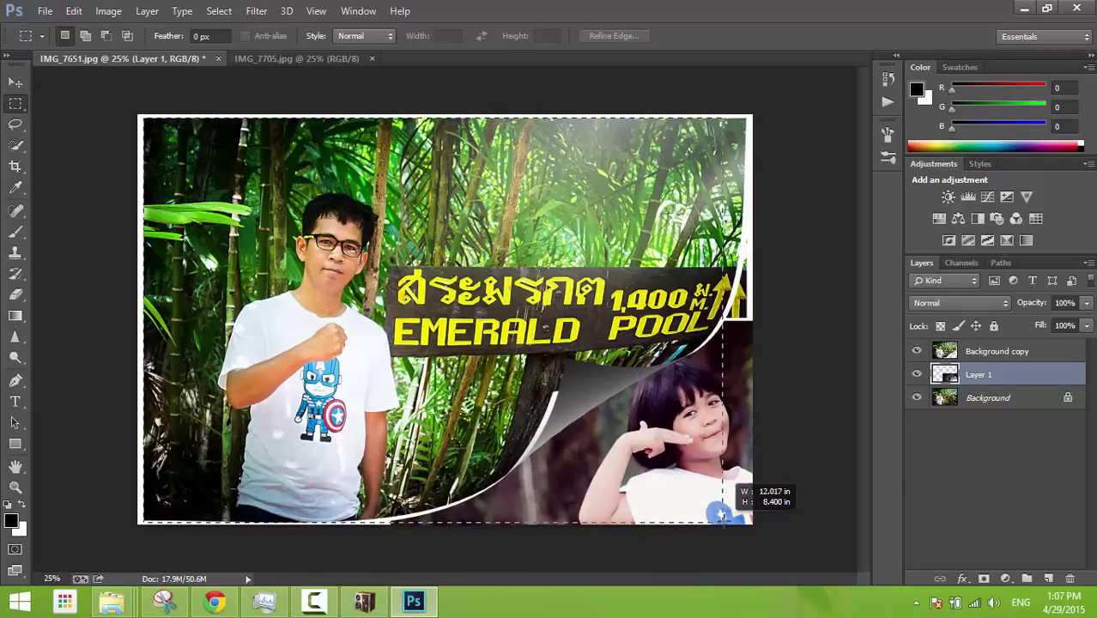
pyautogui.moveTo(550, 512); pyautogui.dragTo(747, 510)
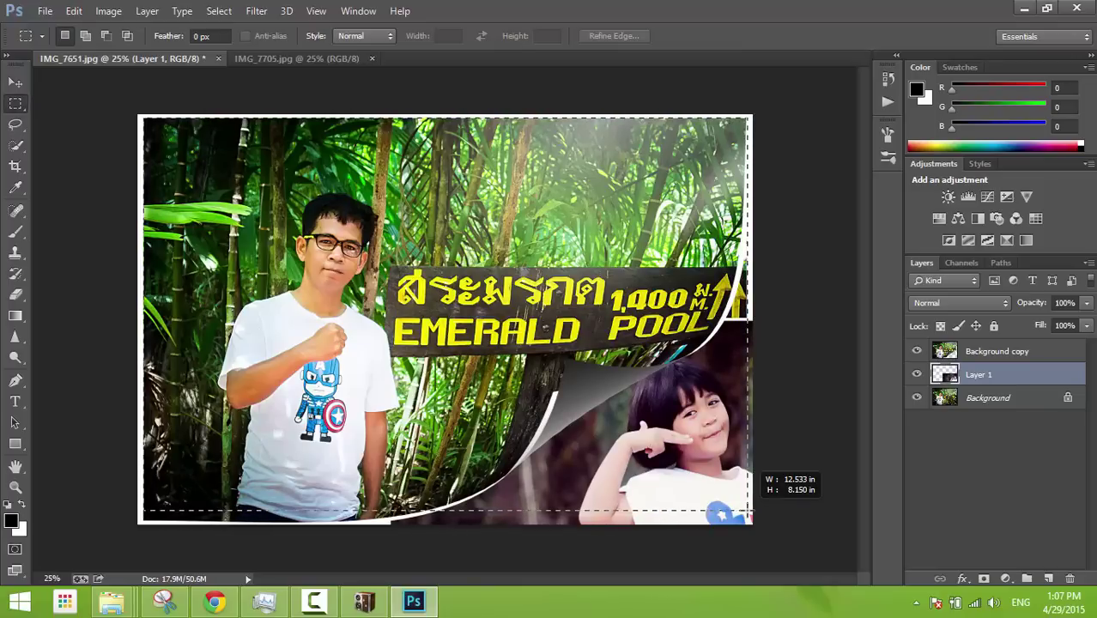
pyautogui.moveTo(749, 511); pyautogui.dragTo(748, 518)
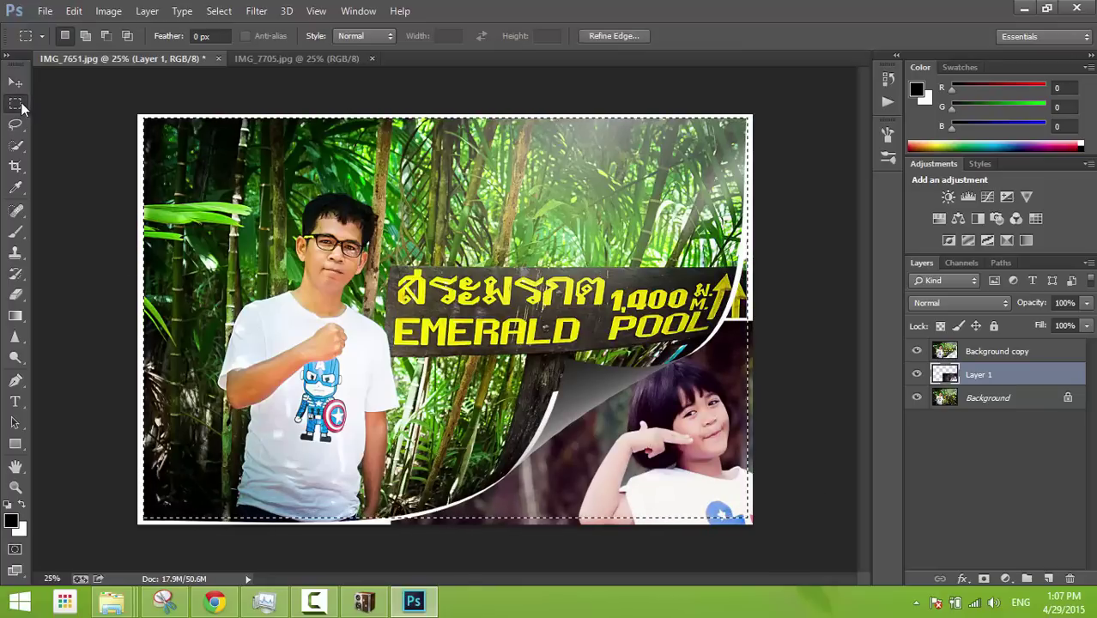
pyautogui.rightClick(20, 105)
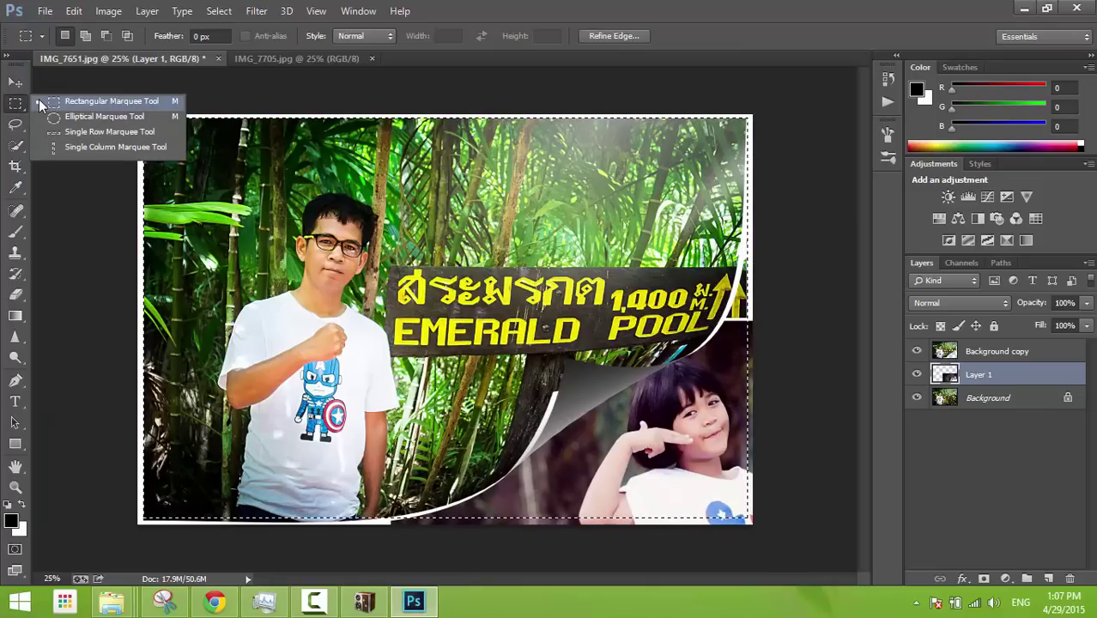
pyautogui.click(74, 100)
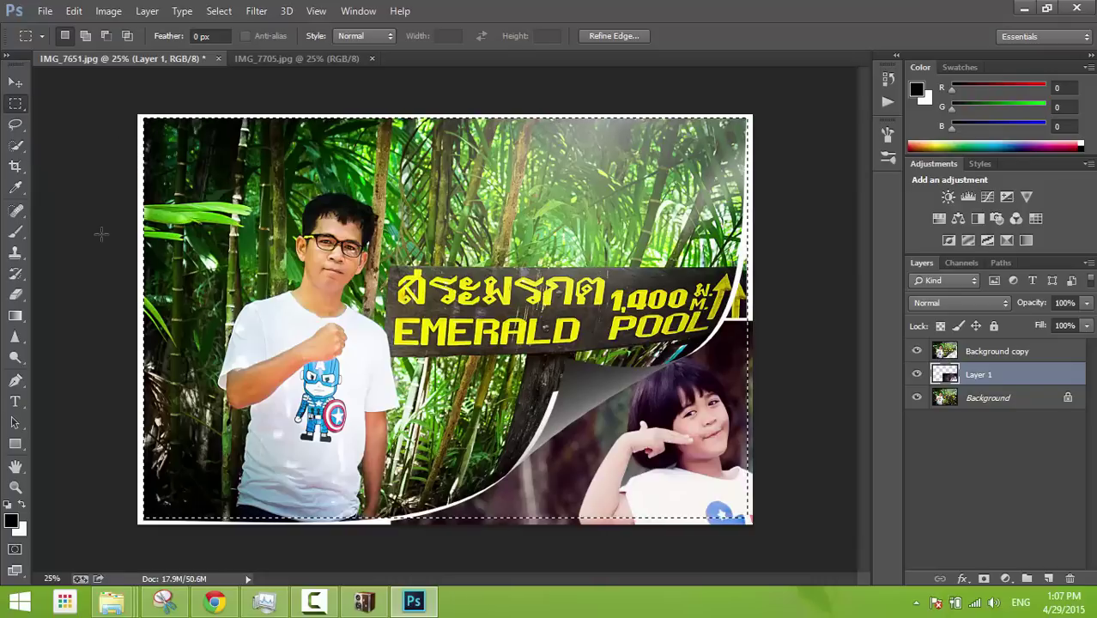
pyautogui.click(143, 141)
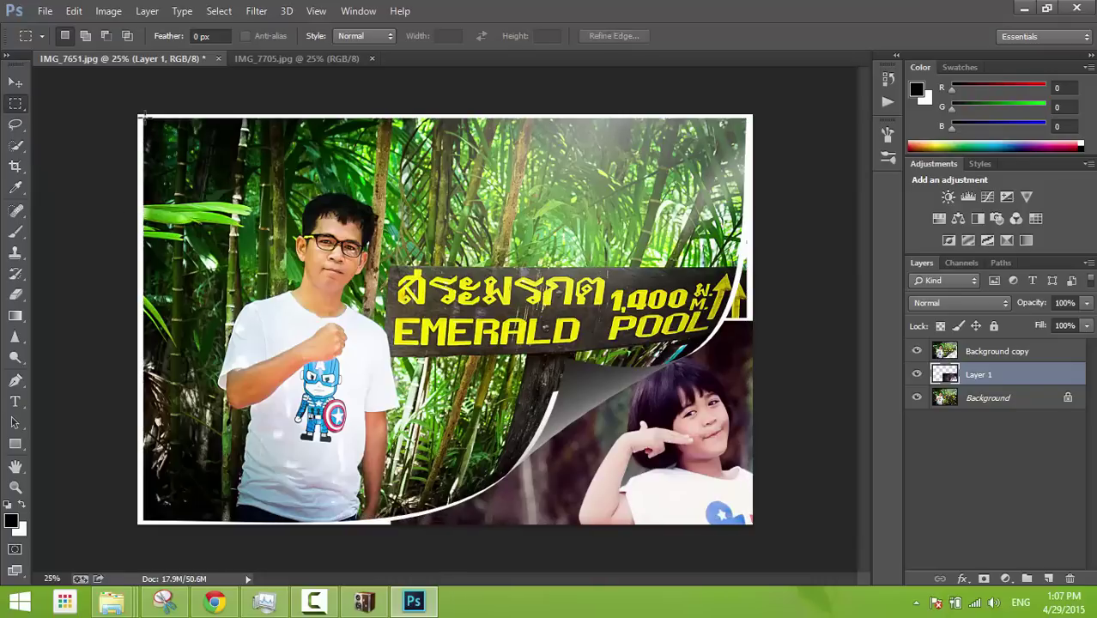
pyautogui.moveTo(142, 118); pyautogui.dragTo(749, 517)
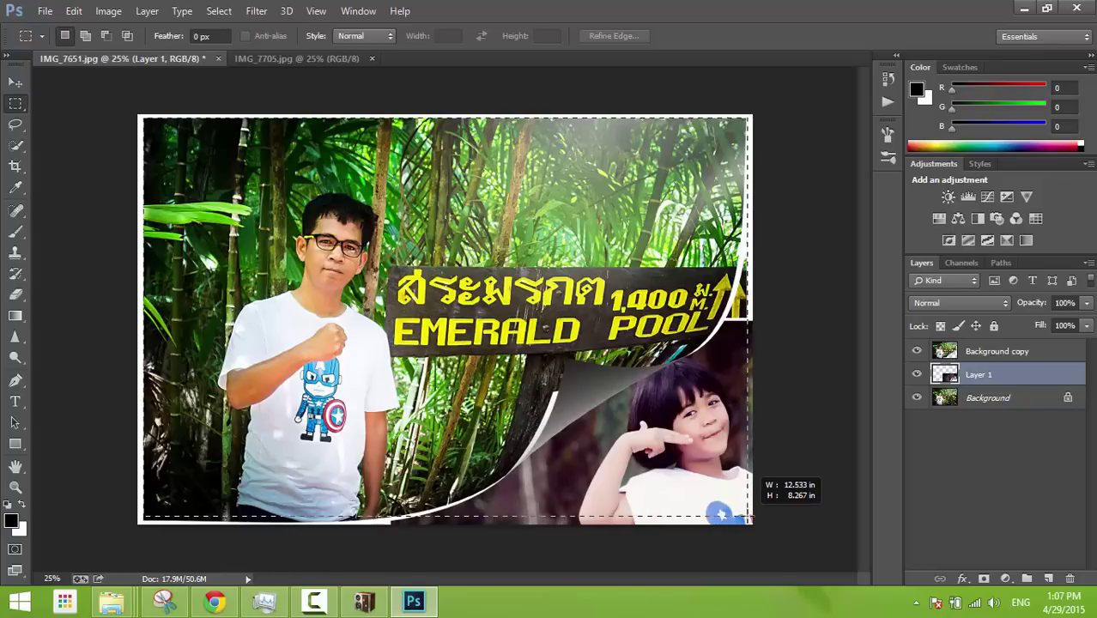
pyautogui.moveTo(752, 521); pyautogui.dragTo(743, 521)
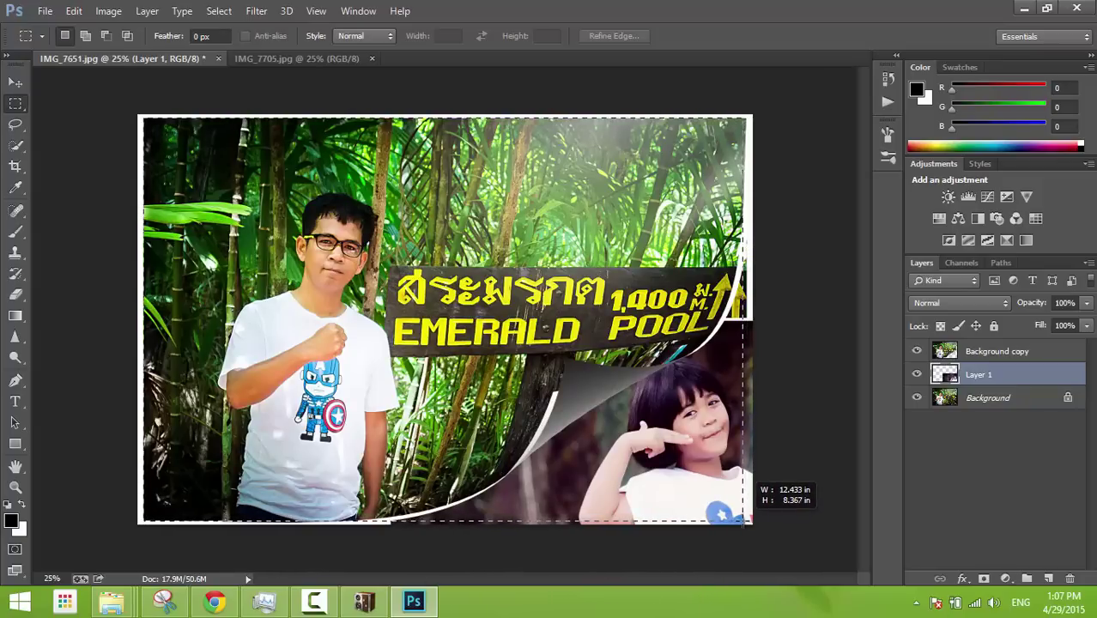
pyautogui.moveTo(742, 522); pyautogui.dragTo(747, 519)
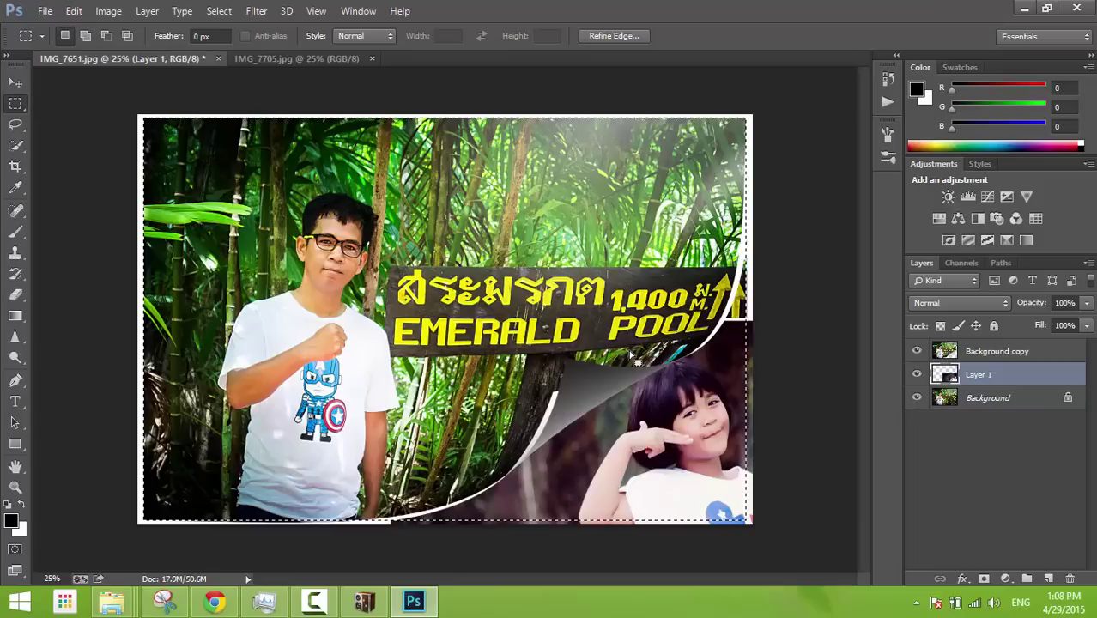
pyautogui.hotkey('ctrl', 'd')
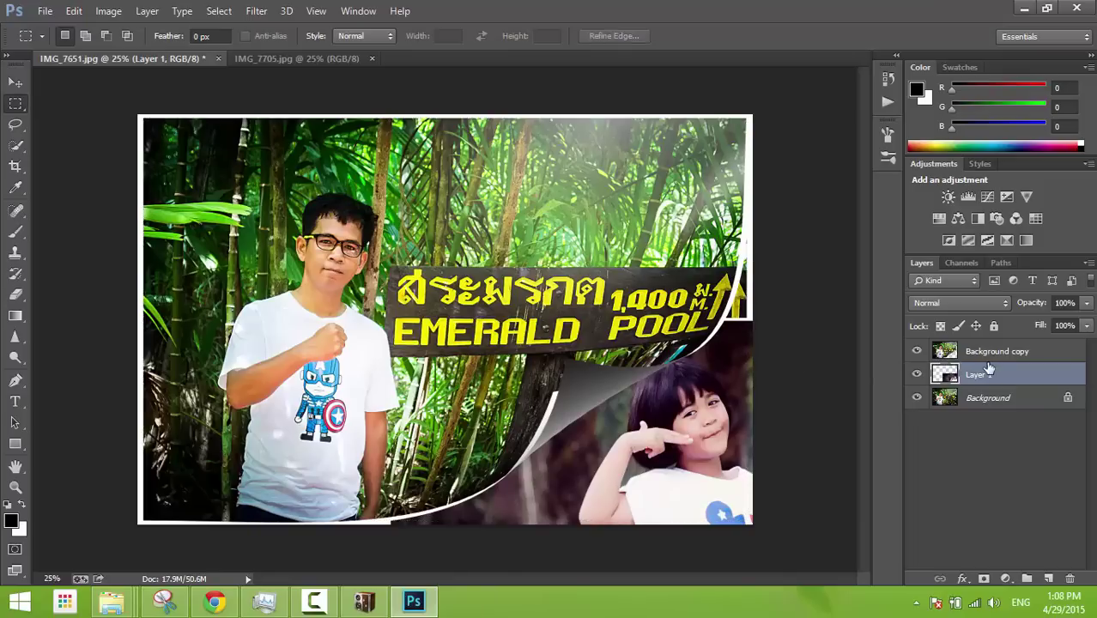
pyautogui.click(985, 356)
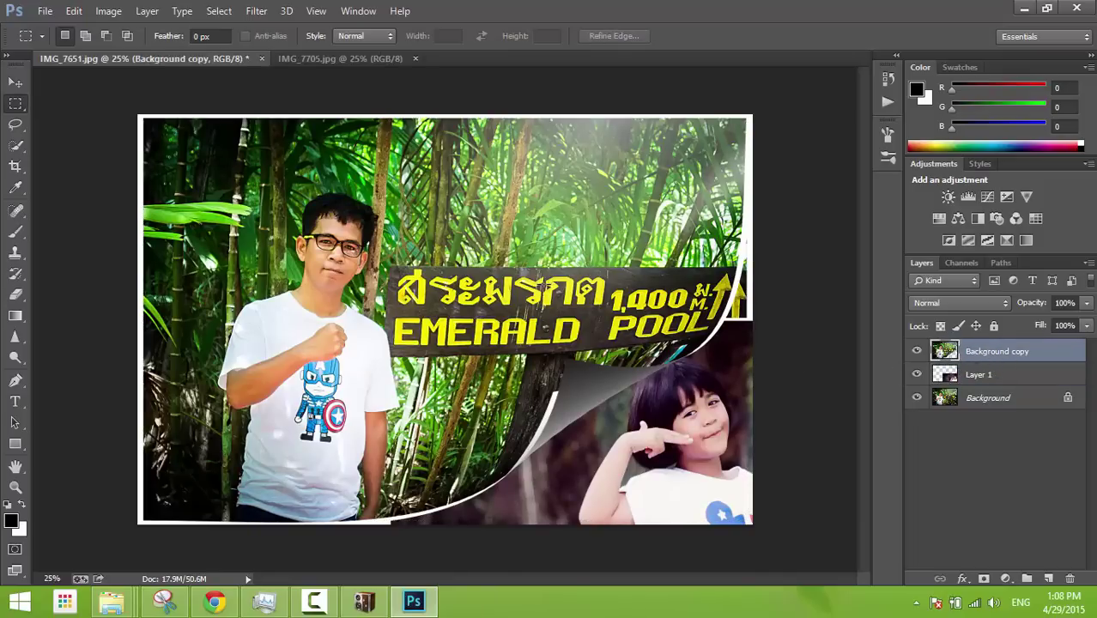
pyautogui.click(16, 83)
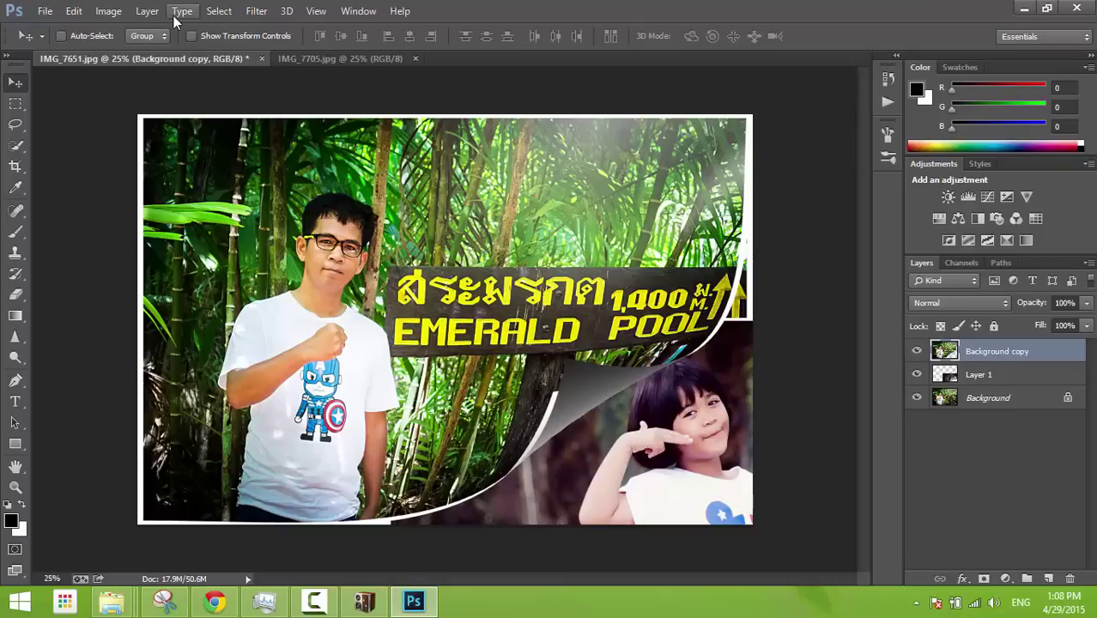
pyautogui.click(222, 12)
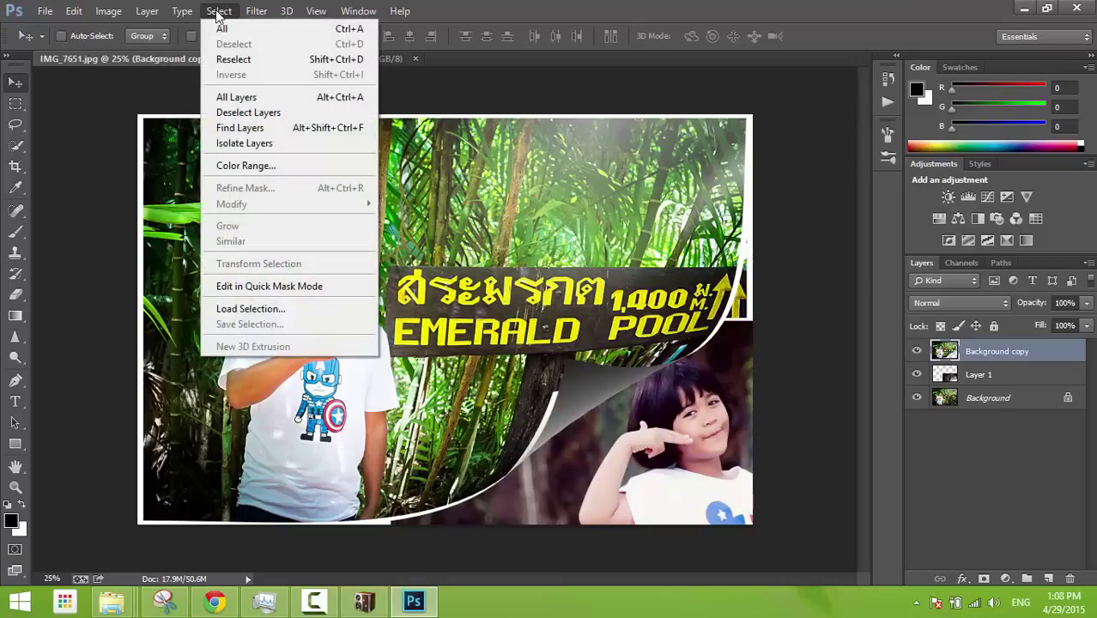
pyautogui.click(962, 354)
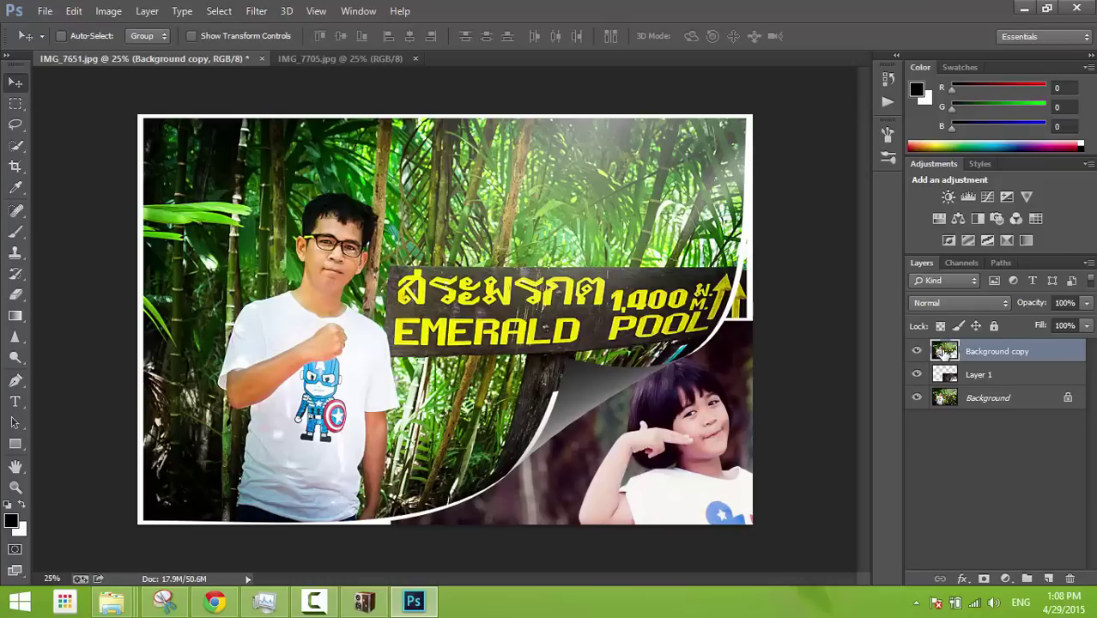
pyautogui.doubleClick(944, 352)
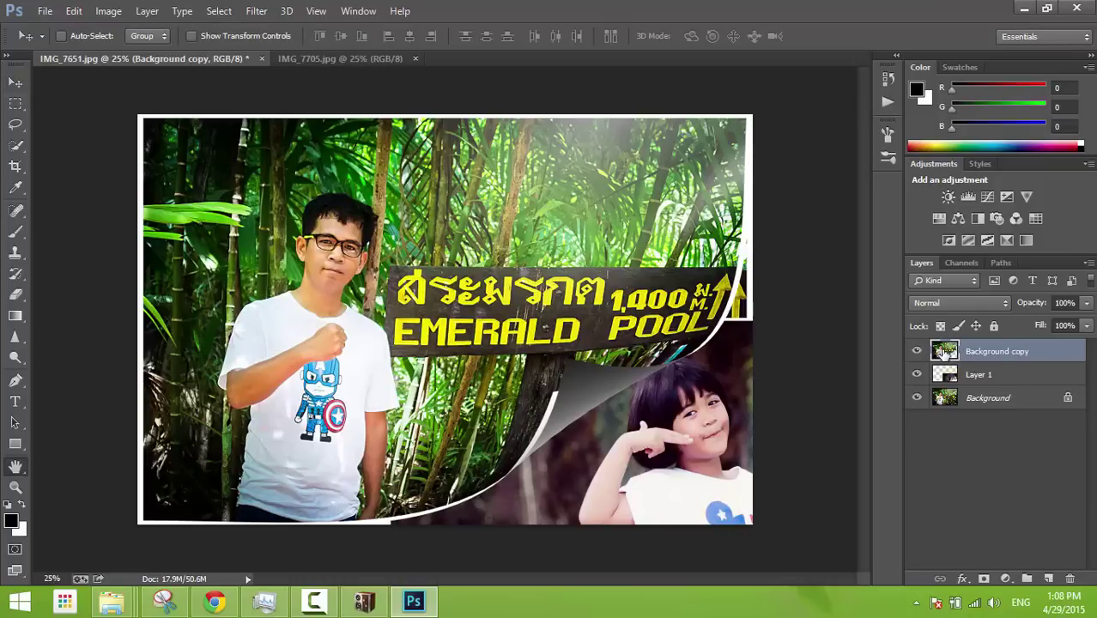
pyautogui.click(962, 190)
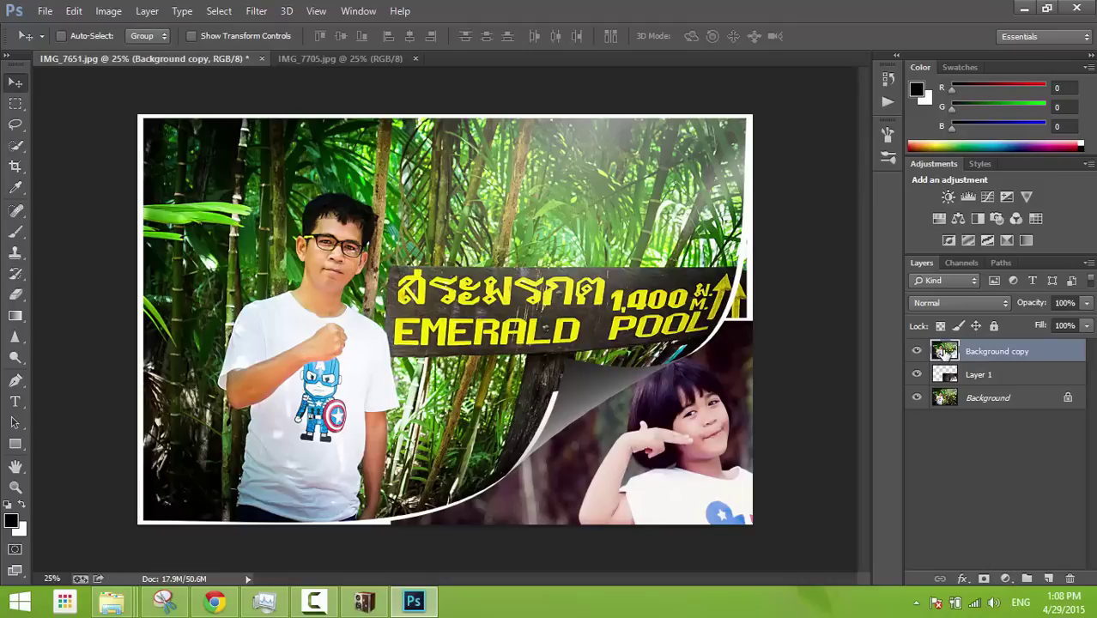
# - Add a Drop Shadow to Background copy with 153° angle, 24 px distance and 70% opacity
pyautogui.doubleClick(944, 351)
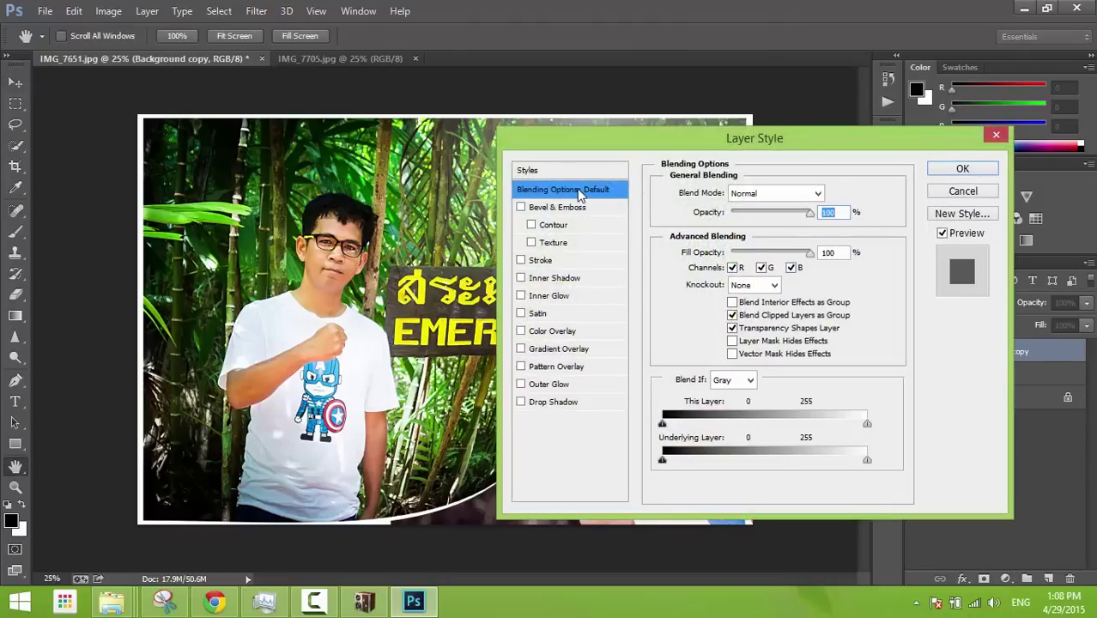
pyautogui.click(541, 405)
pyautogui.moveTo(616, 145)
pyautogui.mouseDown()
pyautogui.moveTo(134, 69)
pyautogui.moveTo(100, 95)
pyautogui.mouseUp()
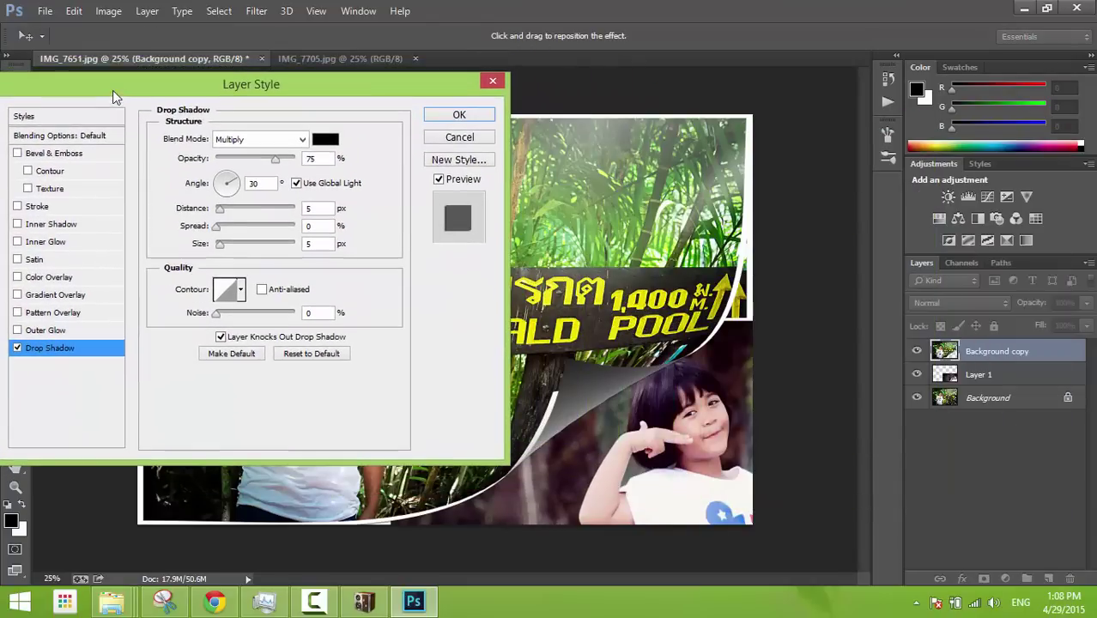
pyautogui.click(223, 174)
pyautogui.moveTo(223, 174); pyautogui.dragTo(226, 189)
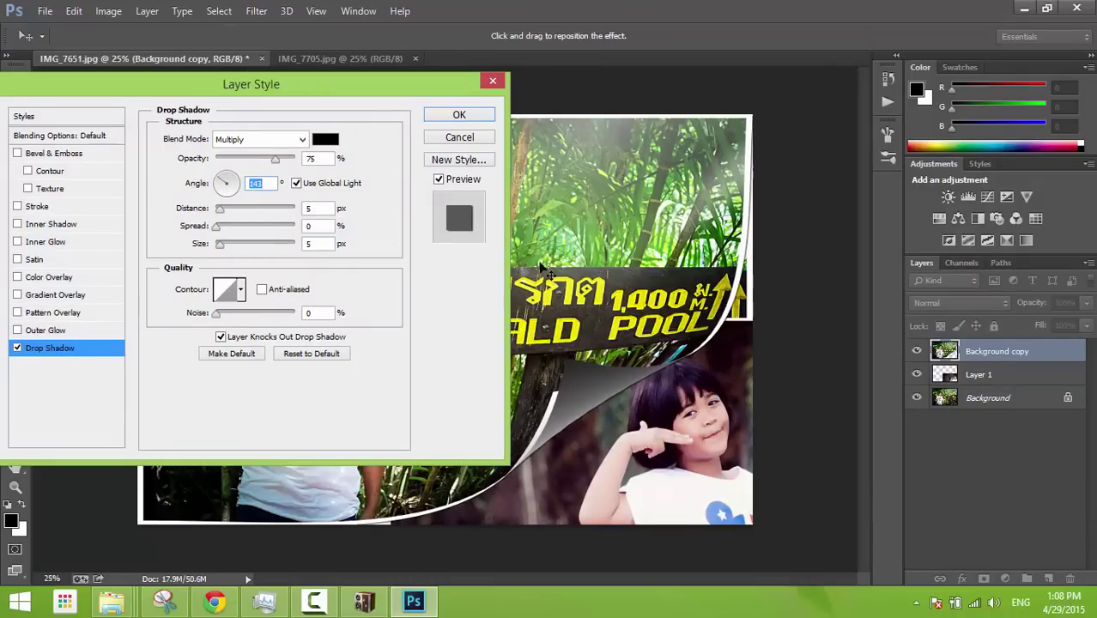
pyautogui.doubleClick(255, 183)
pyautogui.moveTo(218, 211)
pyautogui.mouseDown()
pyautogui.moveTo(256, 215)
pyautogui.moveTo(228, 218)
pyautogui.moveTo(236, 223)
pyautogui.mouseUp()
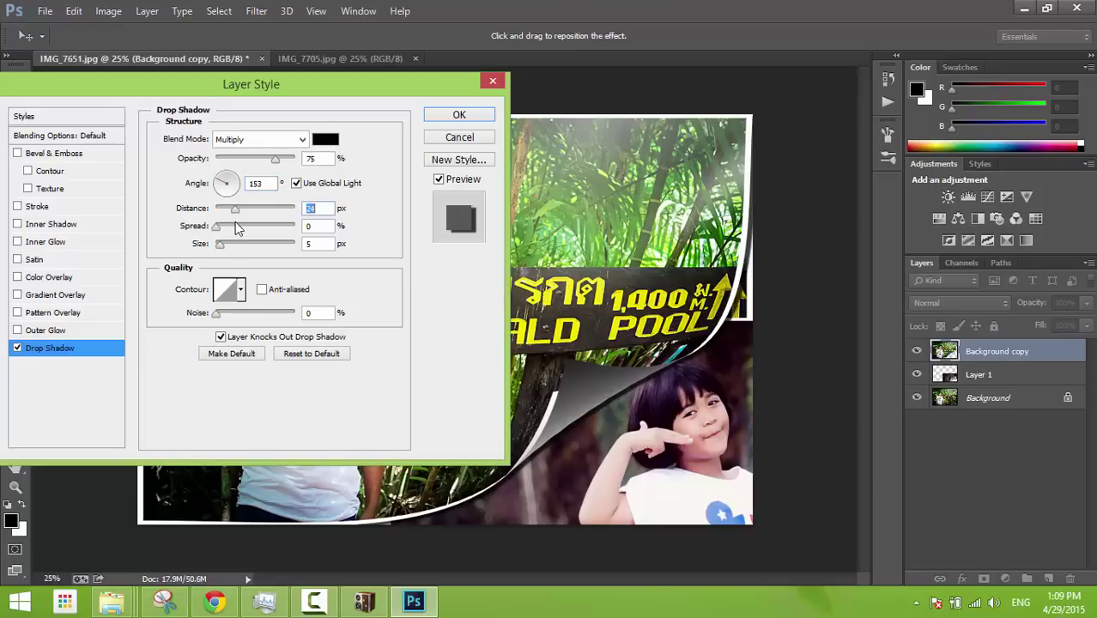
pyautogui.moveTo(276, 163)
pyautogui.mouseDown()
pyautogui.moveTo(261, 165)
pyautogui.moveTo(271, 171)
pyautogui.mouseUp()
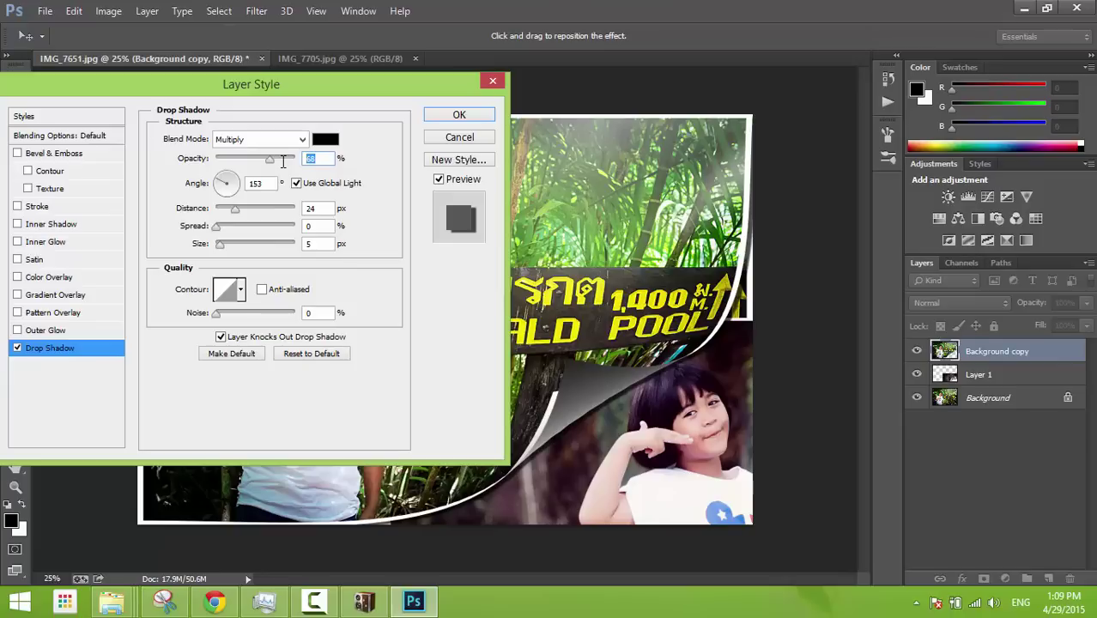
pyautogui.write('70')
pyautogui.press('Return')
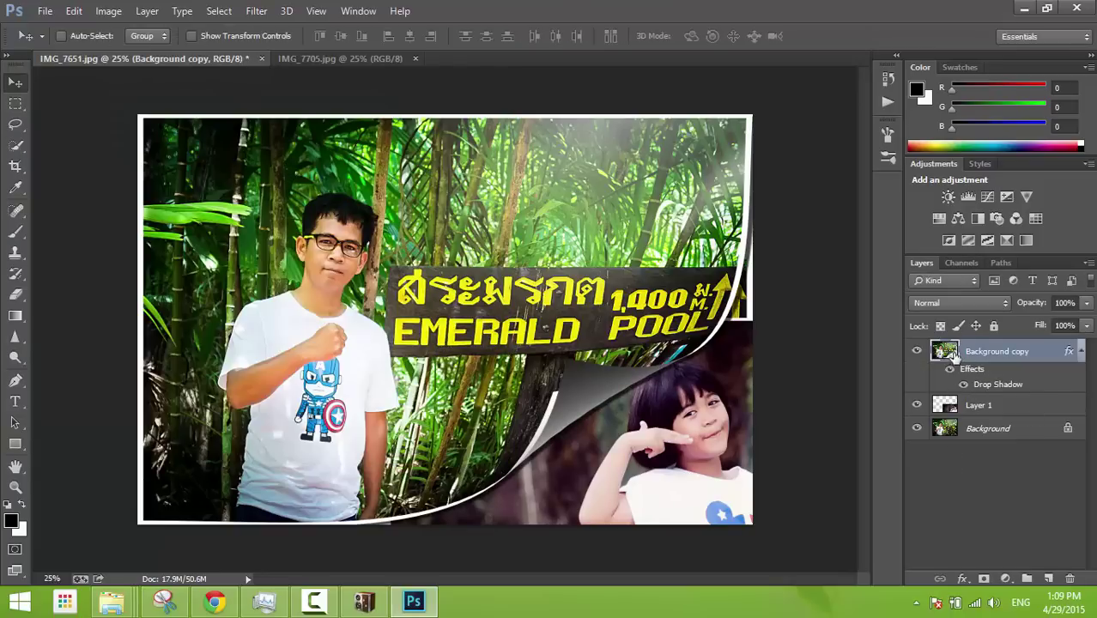
# - Revise Background copy's drop shadow to 33% spread, 62 px size and 16 px distance
pyautogui.doubleClick(945, 352)
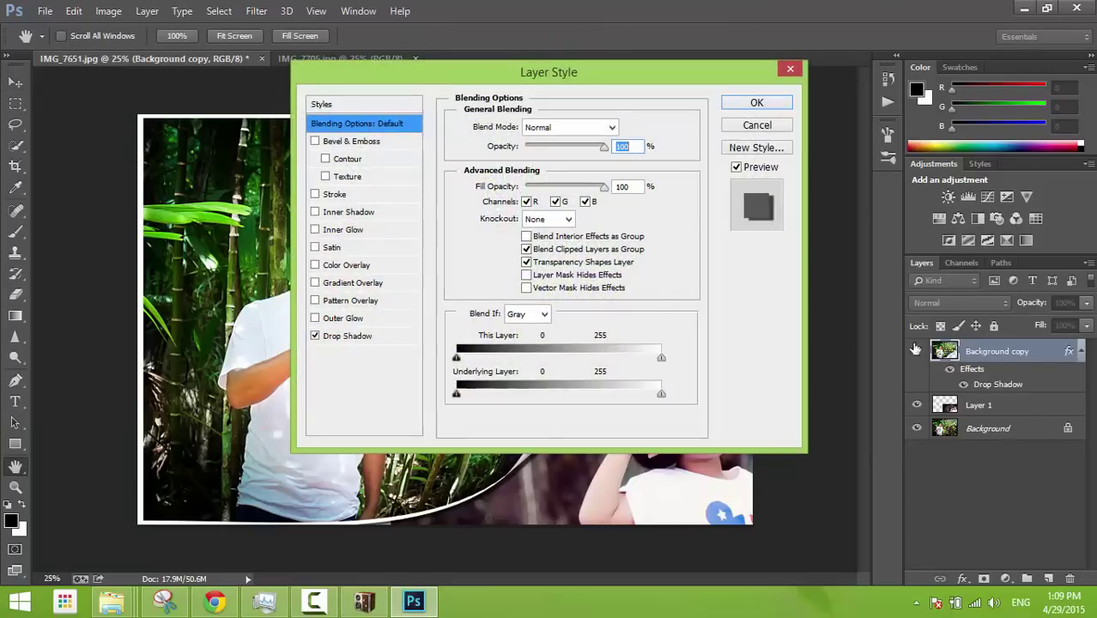
pyautogui.click(347, 335)
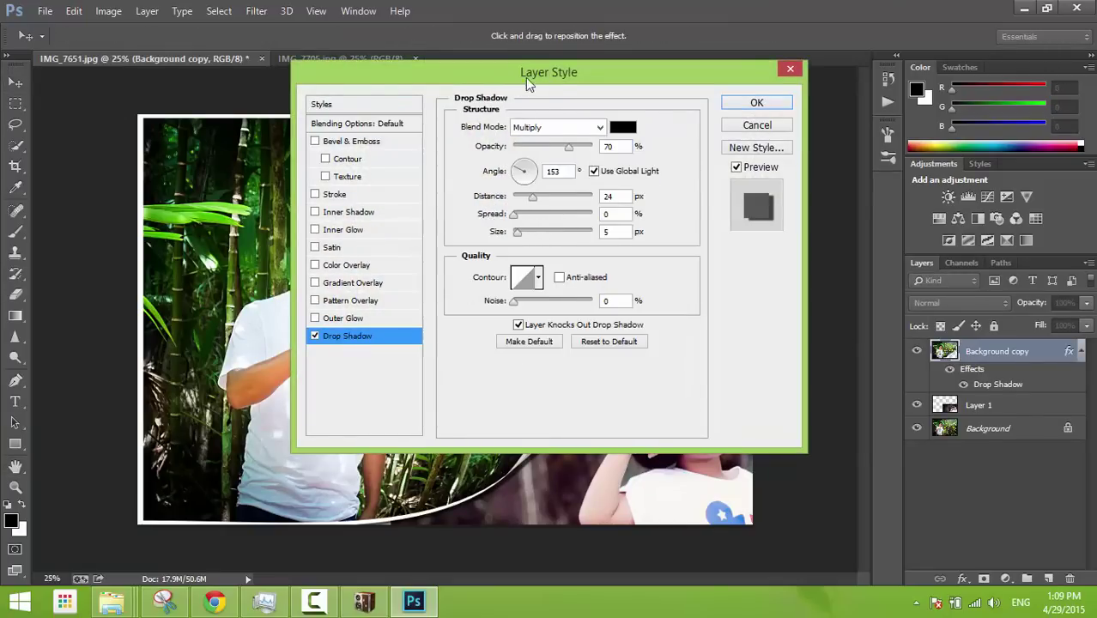
pyautogui.moveTo(525, 78); pyautogui.dragTo(739, 23)
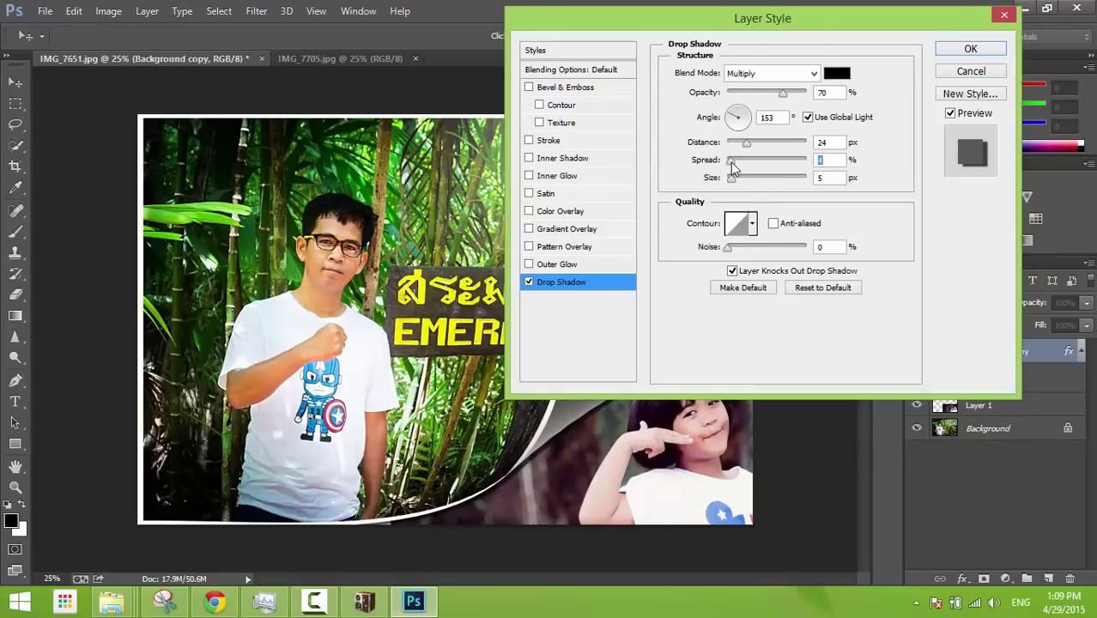
pyautogui.moveTo(731, 163)
pyautogui.mouseDown()
pyautogui.moveTo(745, 162)
pyautogui.moveTo(752, 180)
pyautogui.mouseUp()
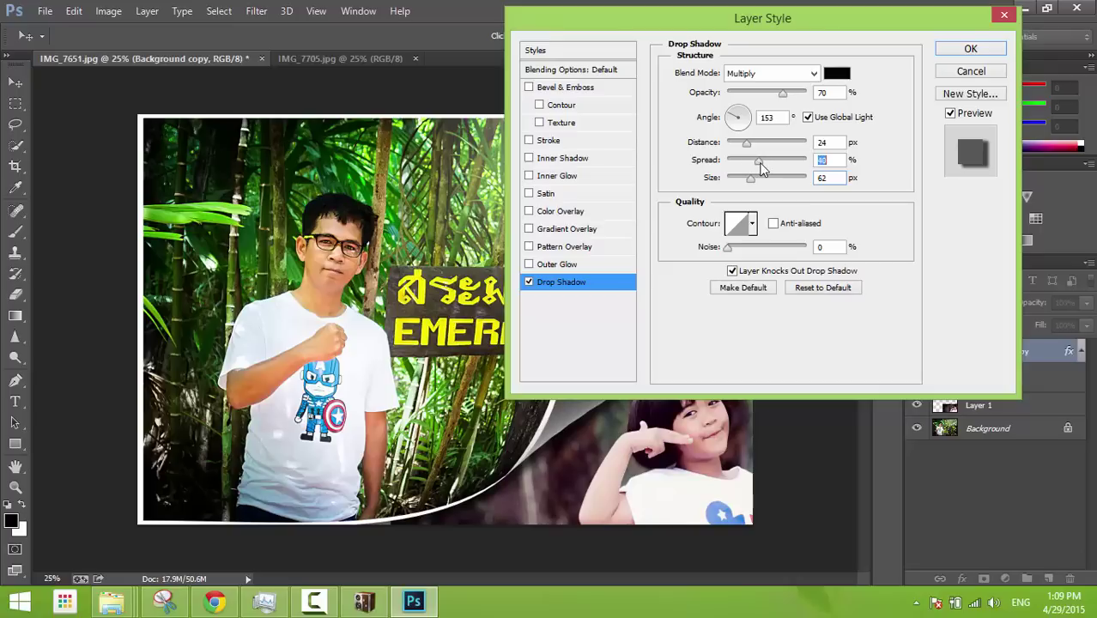
pyautogui.moveTo(753, 163); pyautogui.dragTo(739, 148)
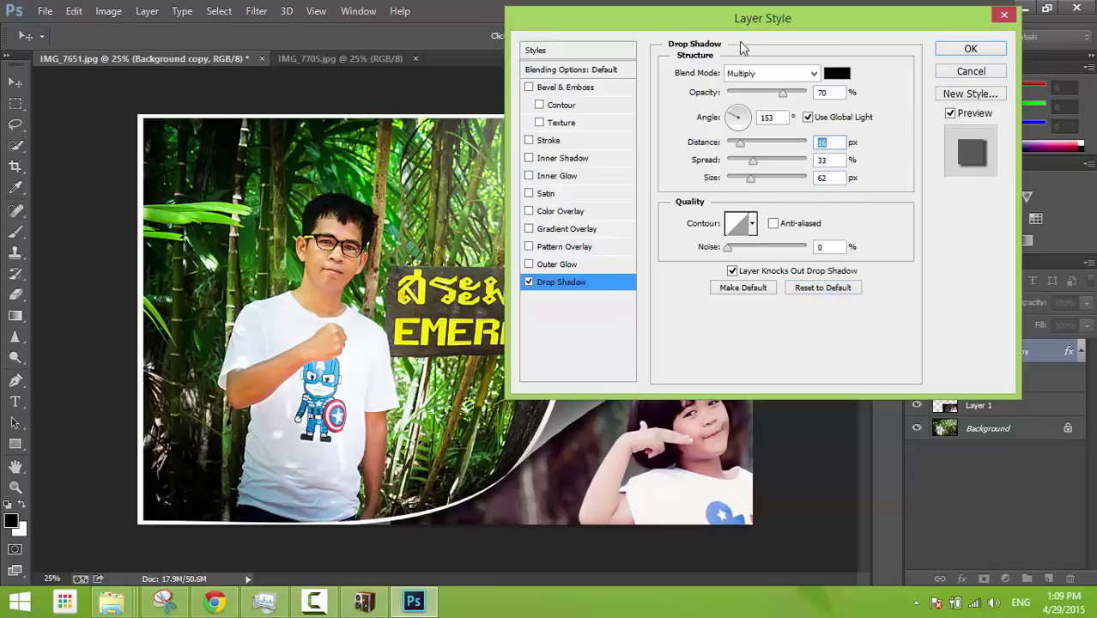
pyautogui.moveTo(739, 26)
pyautogui.mouseDown()
pyautogui.moveTo(830, 73)
pyautogui.moveTo(220, 79)
pyautogui.mouseUp()
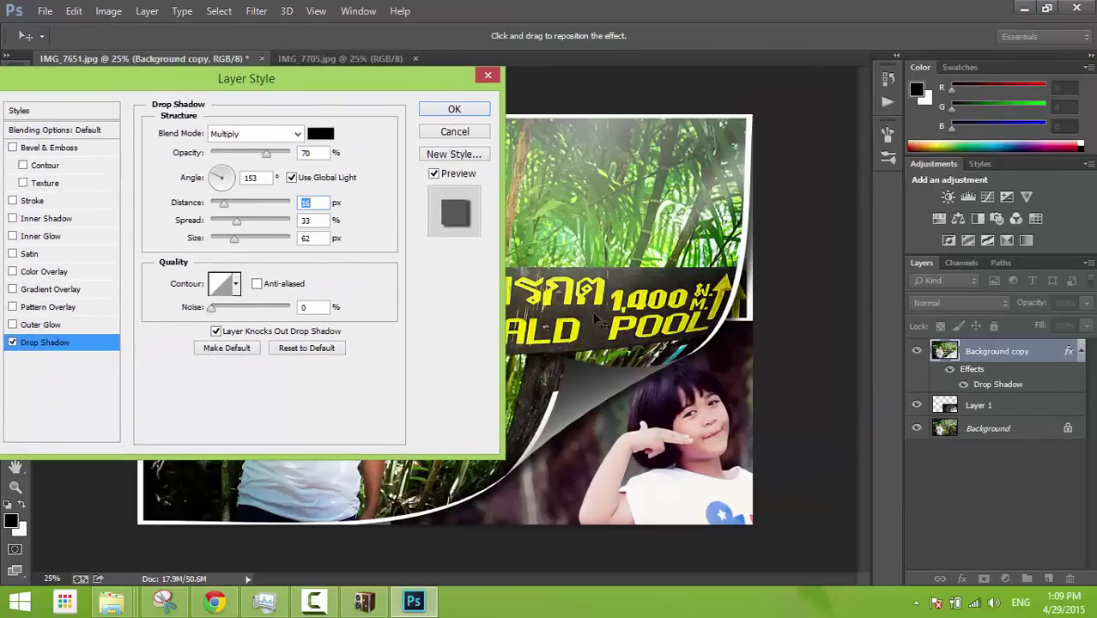
pyautogui.click(447, 110)
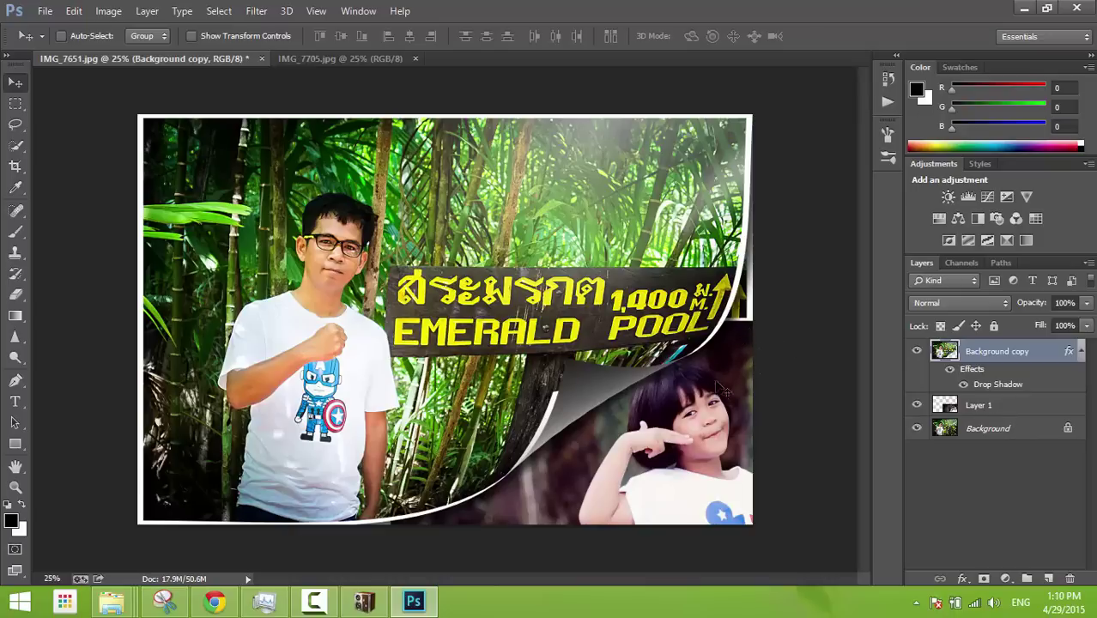
pyautogui.click(916, 352)
pyautogui.click(916, 352)
pyautogui.click(917, 352)
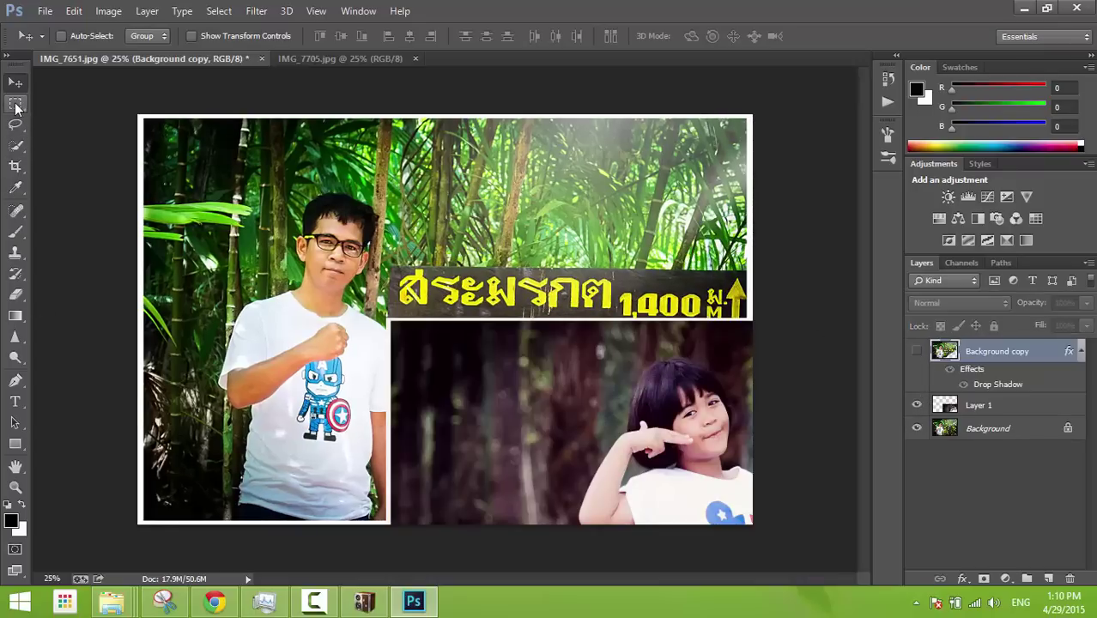
pyautogui.click(16, 104)
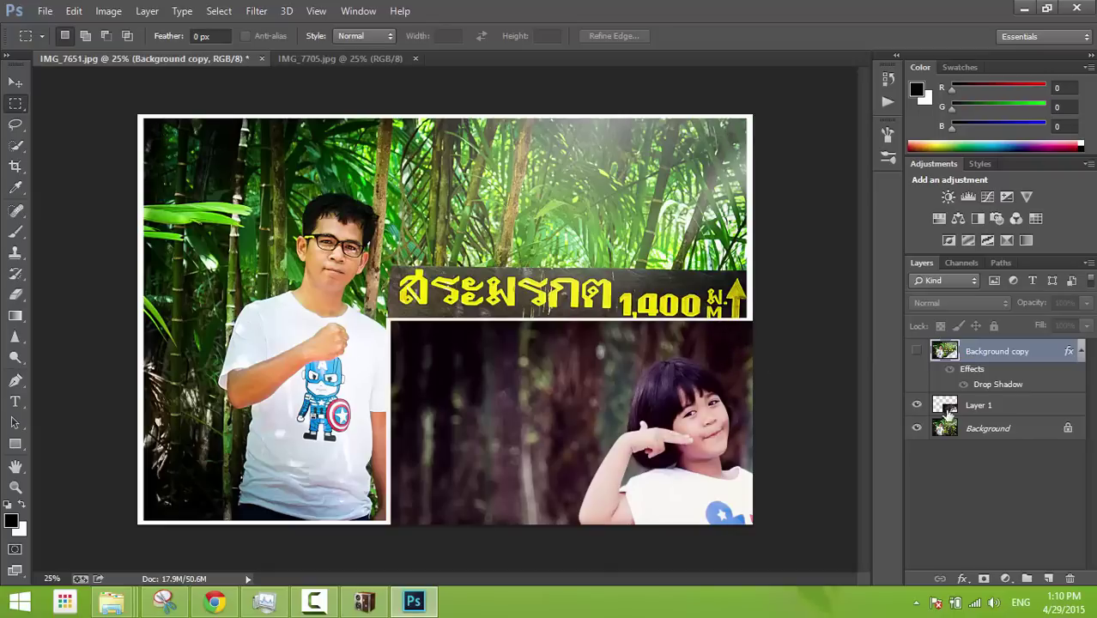
pyautogui.click(978, 405)
pyautogui.moveTo(717, 325); pyautogui.dragTo(761, 352)
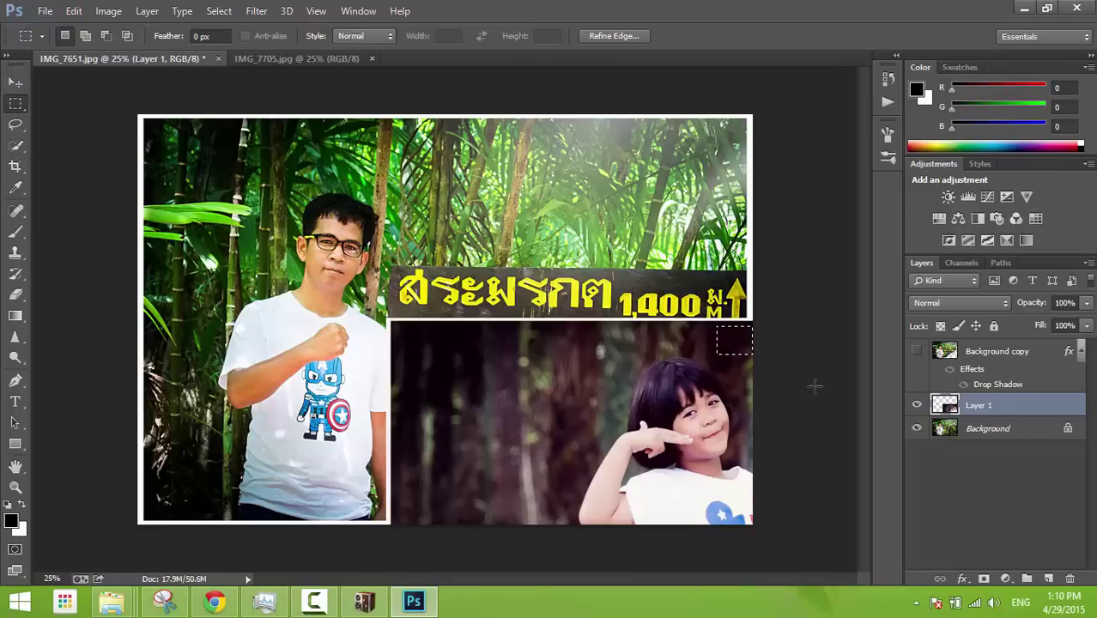
pyautogui.hotkey('ctrl', 'd')
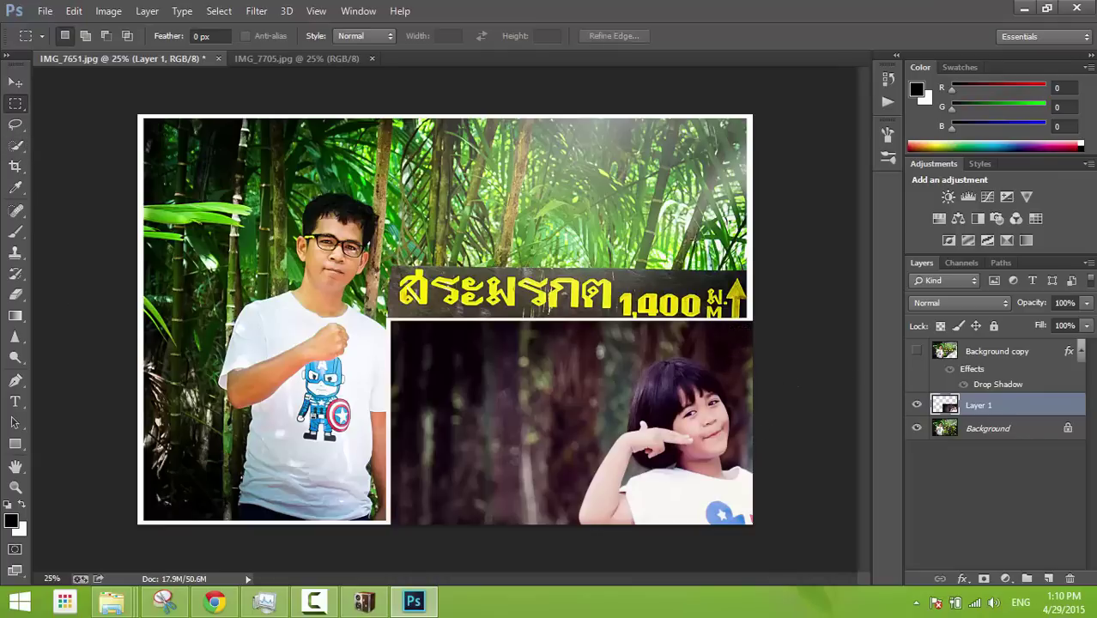
pyautogui.click(917, 352)
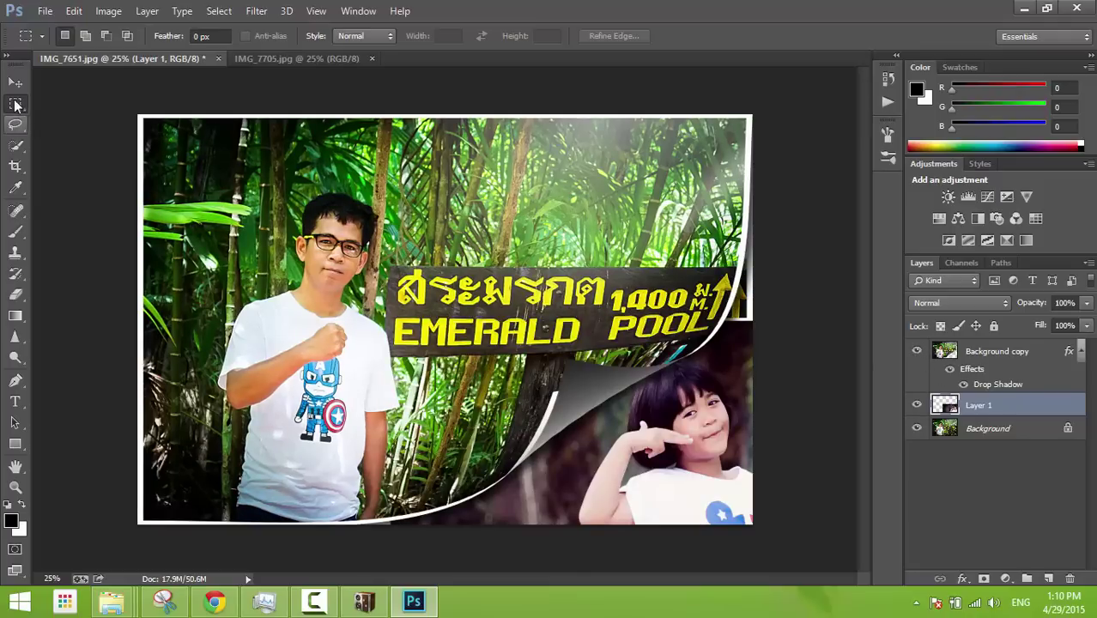
pyautogui.rightClick(17, 104)
pyautogui.rightClick(16, 125)
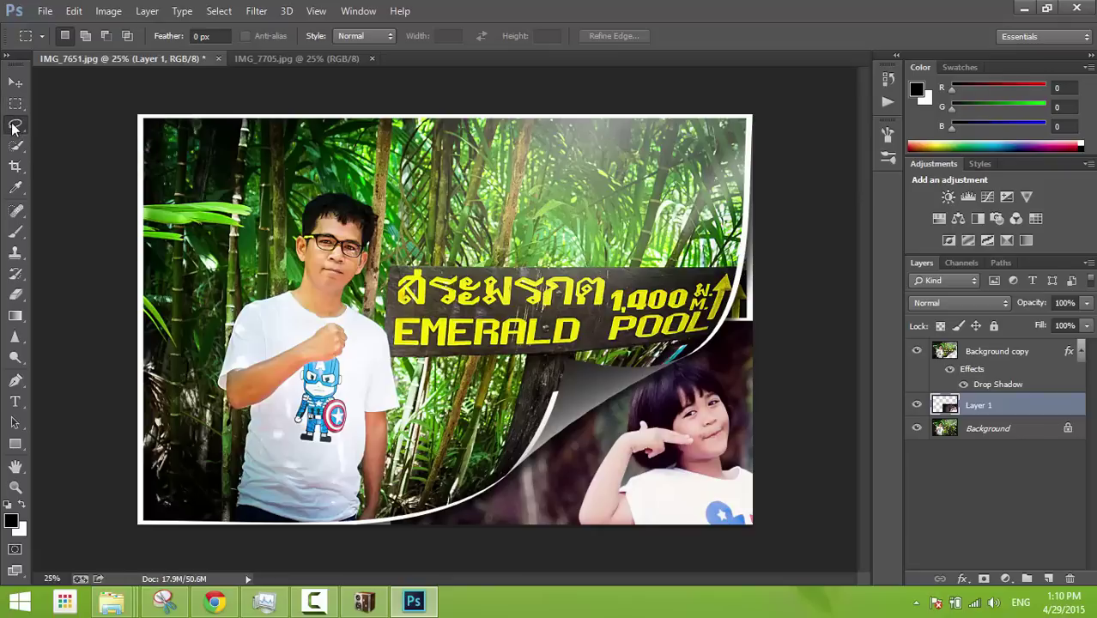
# - Outline the thin wedge at the right edge beside the sign with the Polygonal Lasso
pyautogui.click(70, 139)
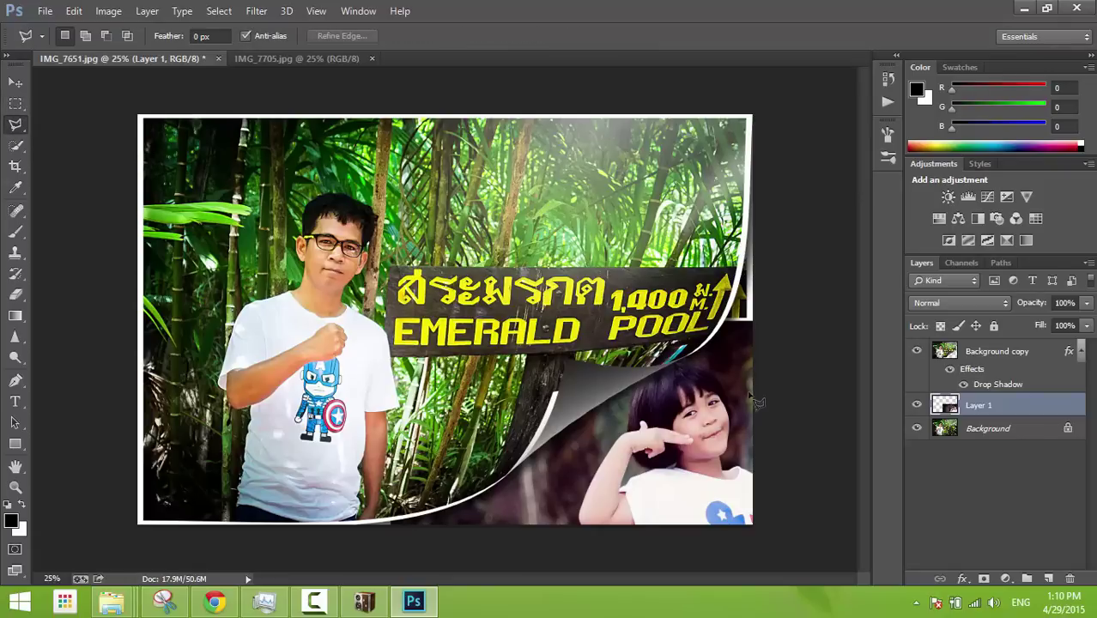
pyautogui.click(753, 443)
pyautogui.click(717, 313)
pyautogui.click(778, 306)
pyautogui.click(753, 444)
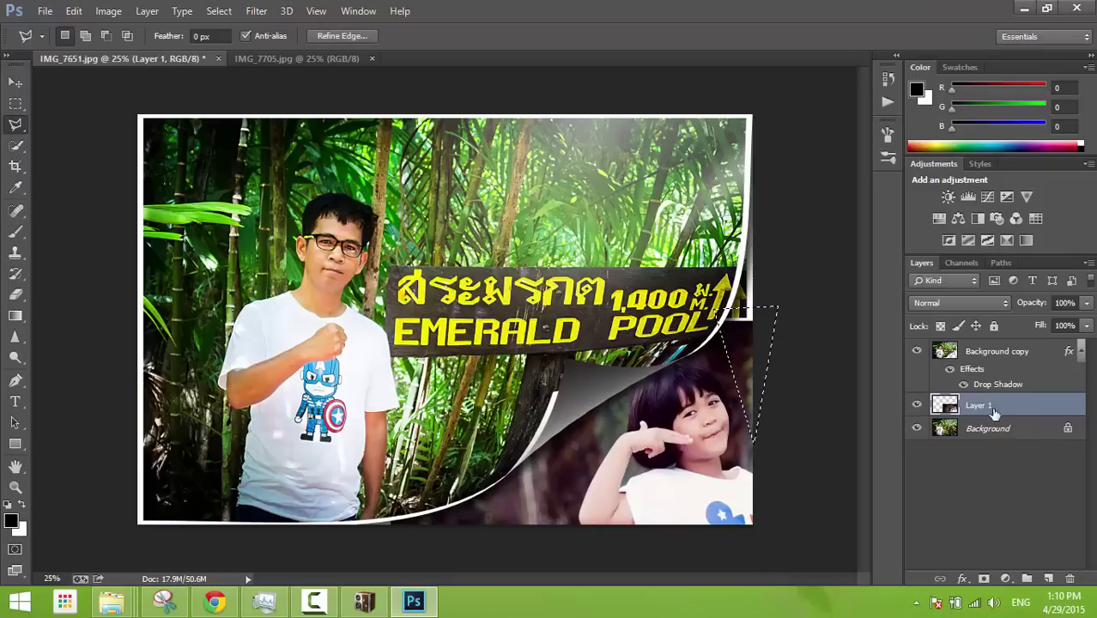
# - Hide Background copy, then copy and paste the wedge as a new Layer 2
pyautogui.click(916, 351)
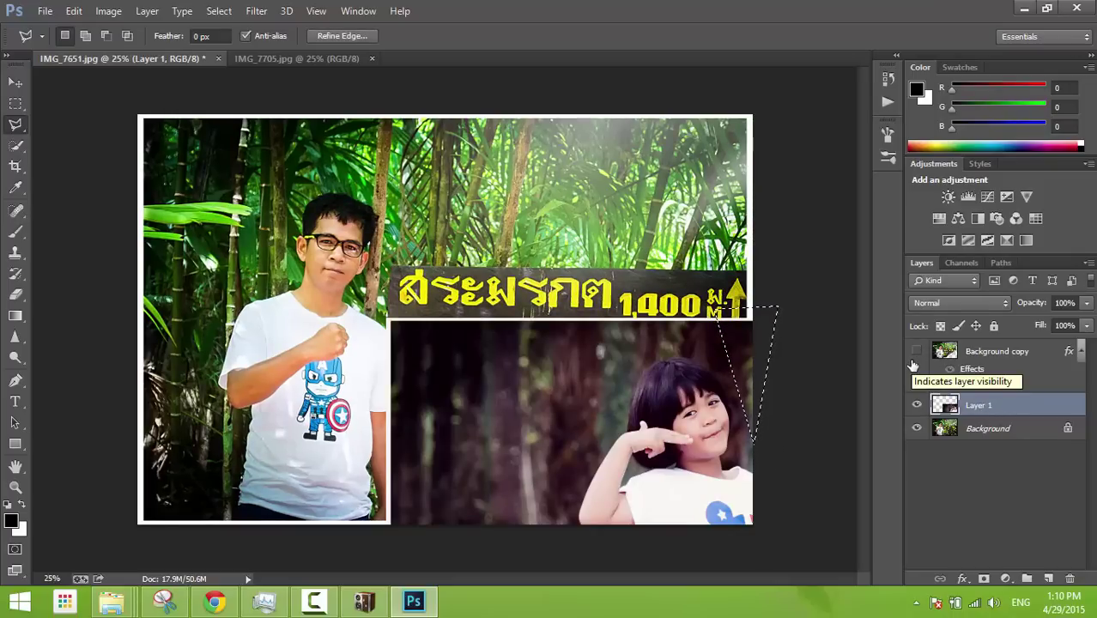
pyautogui.click(74, 11)
pyautogui.click(120, 101)
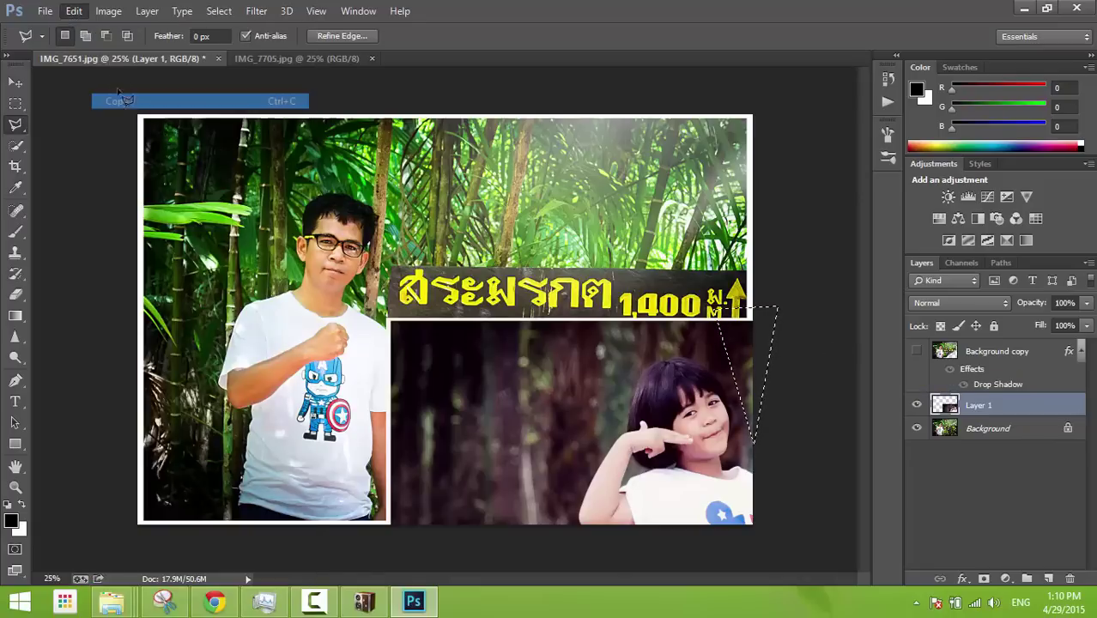
pyautogui.click(74, 11)
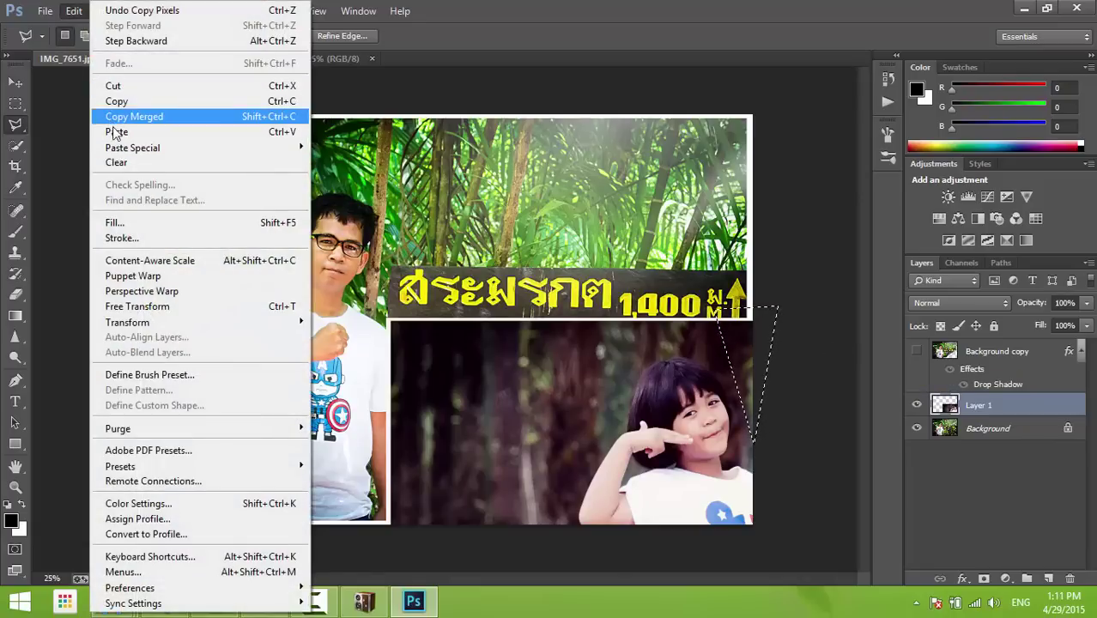
pyautogui.click(117, 131)
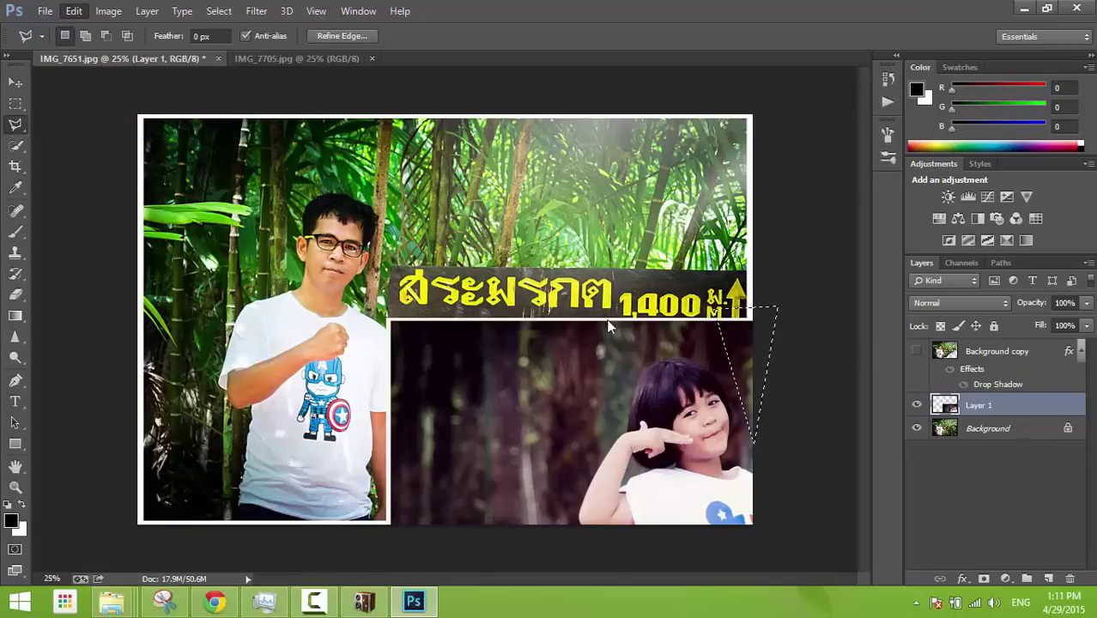
# - Rotate the Layer 2 triangle about -154° over the sign's right end, apply, and check against Background copy
pyautogui.click(16, 82)
pyautogui.moveTo(743, 326); pyautogui.dragTo(690, 250)
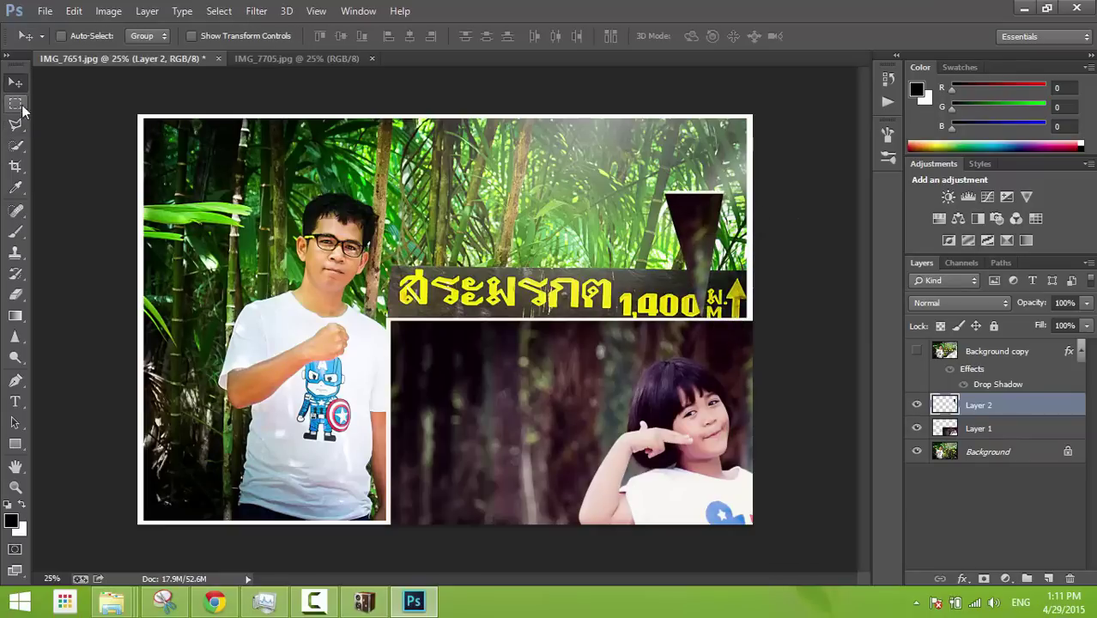
pyautogui.click(74, 11)
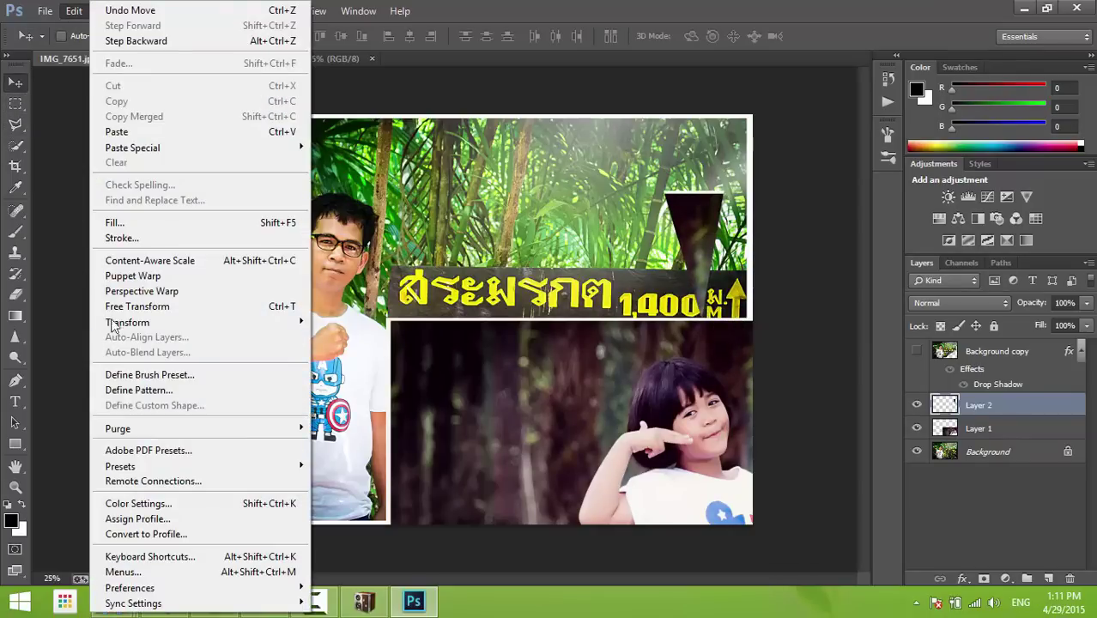
pyautogui.click(138, 306)
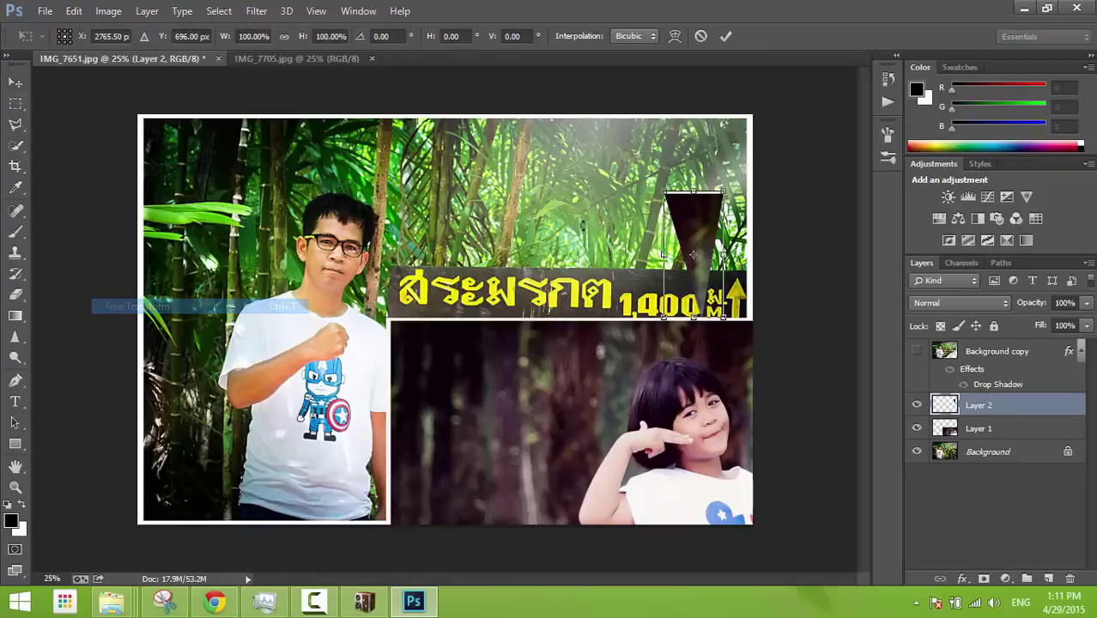
pyautogui.moveTo(764, 278)
pyautogui.mouseDown()
pyautogui.moveTo(687, 320)
pyautogui.moveTo(742, 320)
pyautogui.mouseUp()
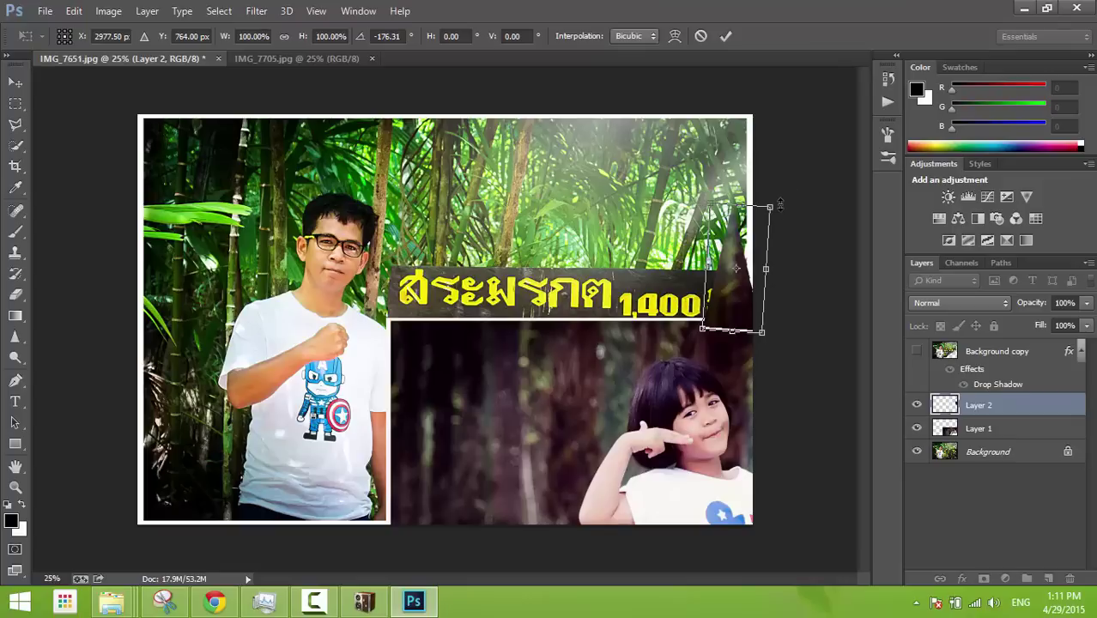
pyautogui.moveTo(780, 203)
pyautogui.mouseDown()
pyautogui.moveTo(794, 199)
pyautogui.moveTo(811, 216)
pyautogui.mouseUp()
pyautogui.moveTo(732, 313); pyautogui.dragTo(748, 310)
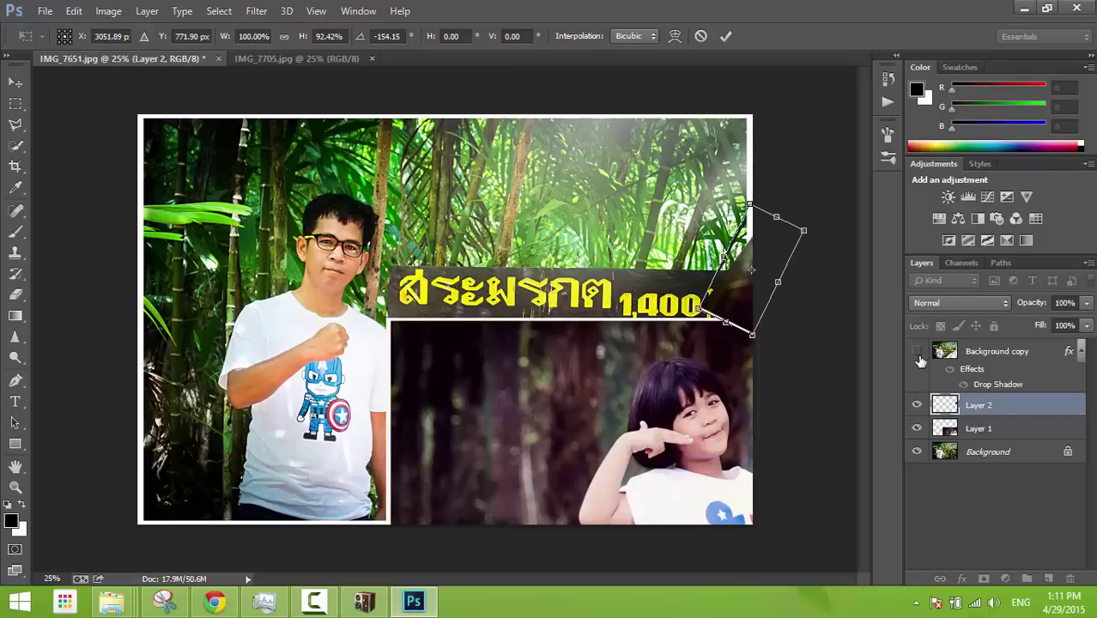
pyautogui.click(15, 82)
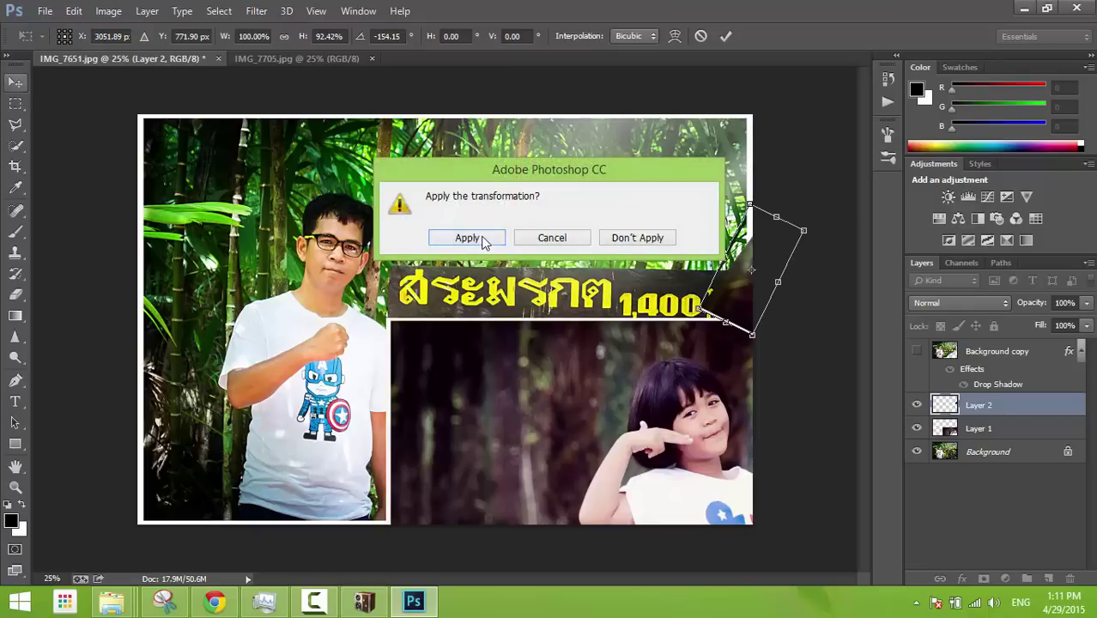
pyautogui.click(483, 243)
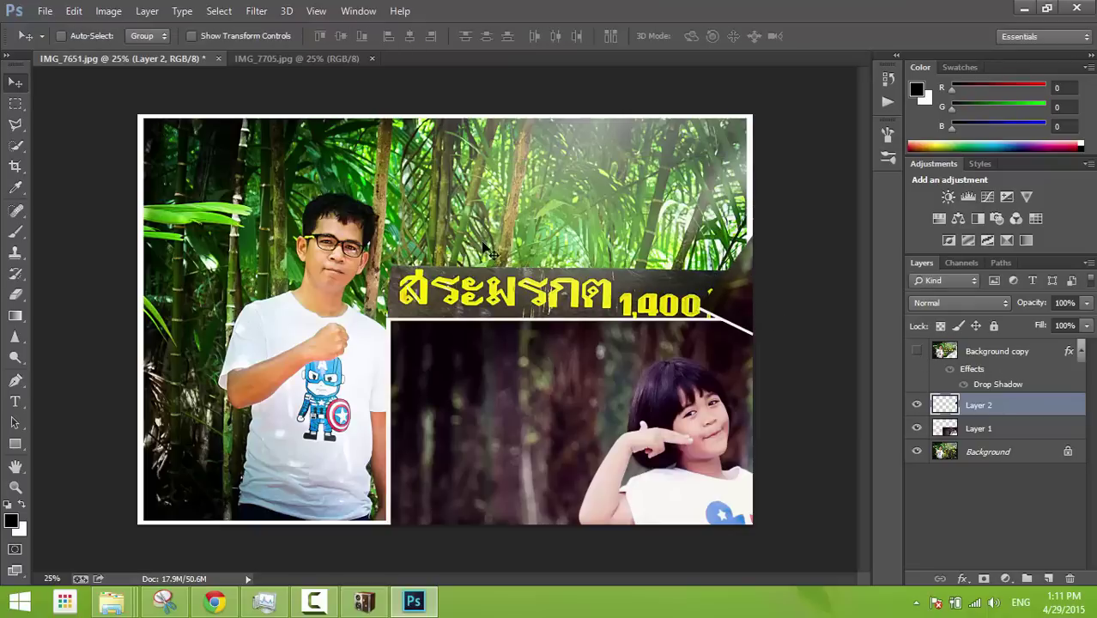
pyautogui.click(917, 352)
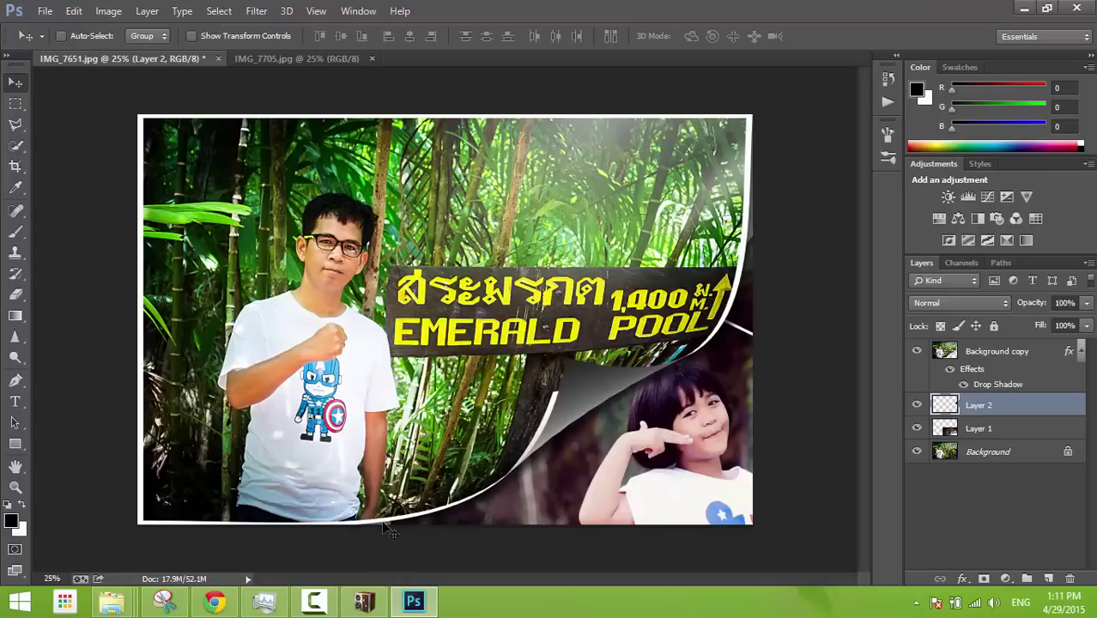
pyautogui.click(916, 352)
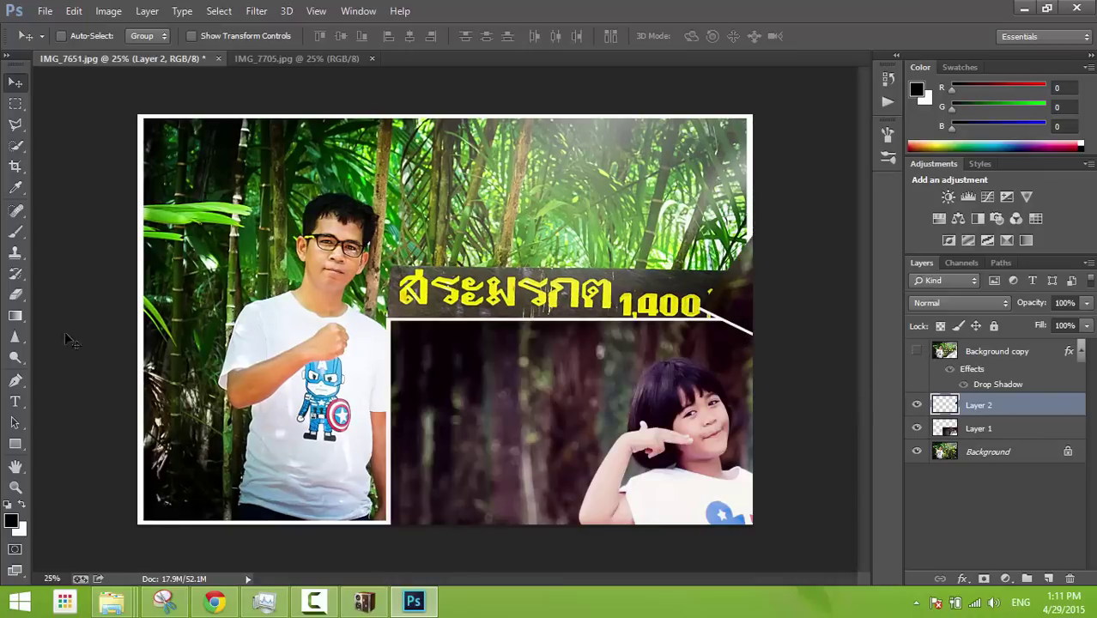
# - Choose the Clone Stamp tool with a 99 px brush size
pyautogui.click(17, 213)
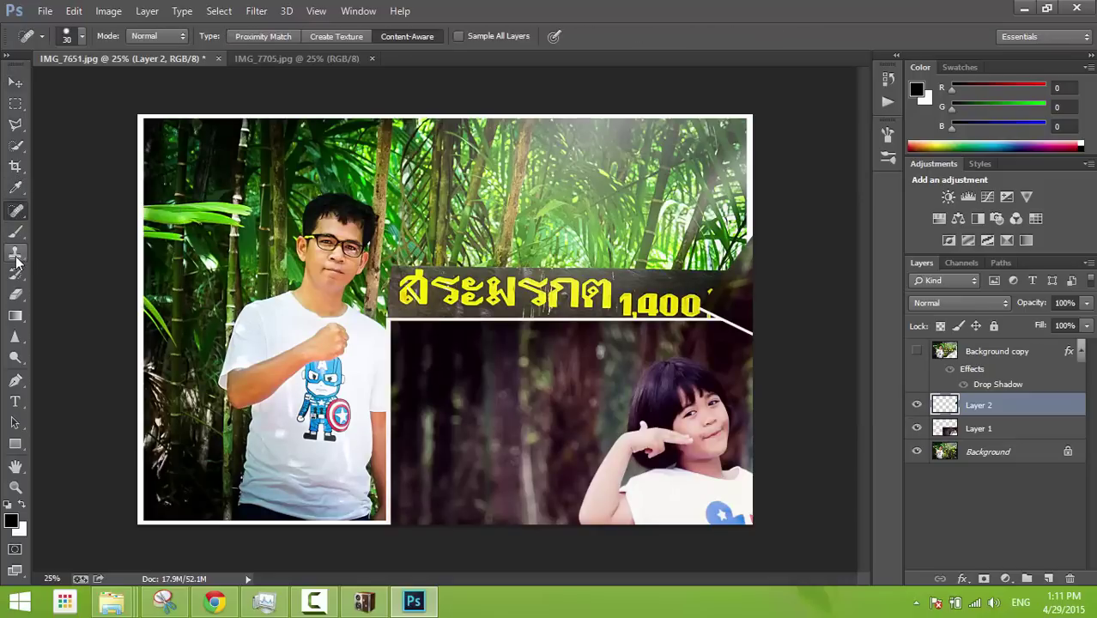
pyautogui.click(14, 253)
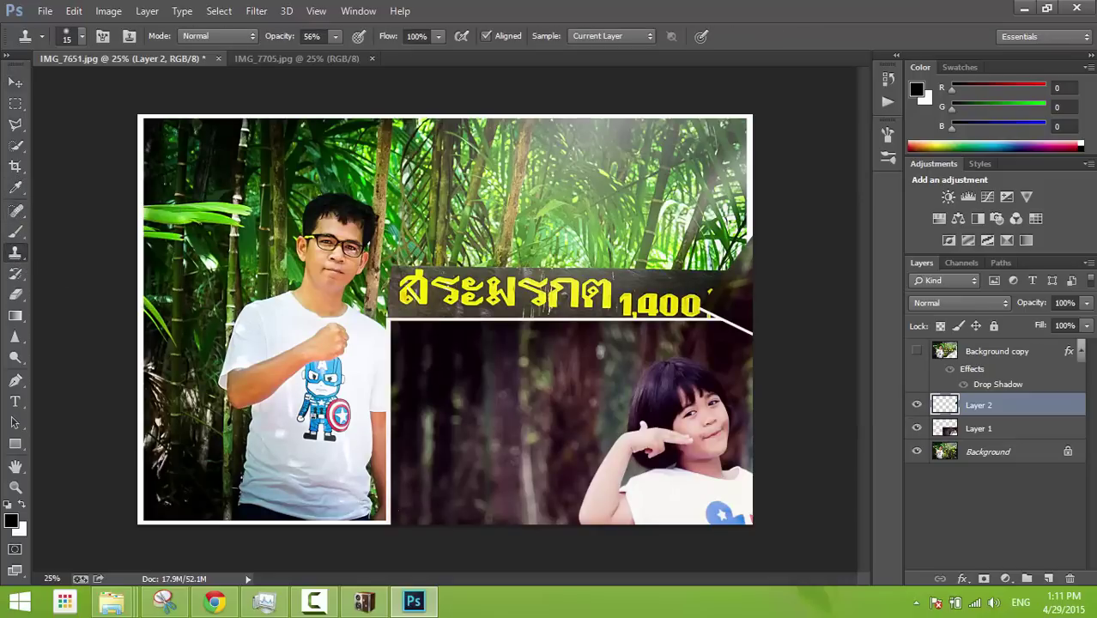
pyautogui.click(83, 35)
pyautogui.moveTo(91, 87); pyautogui.dragTo(111, 89)
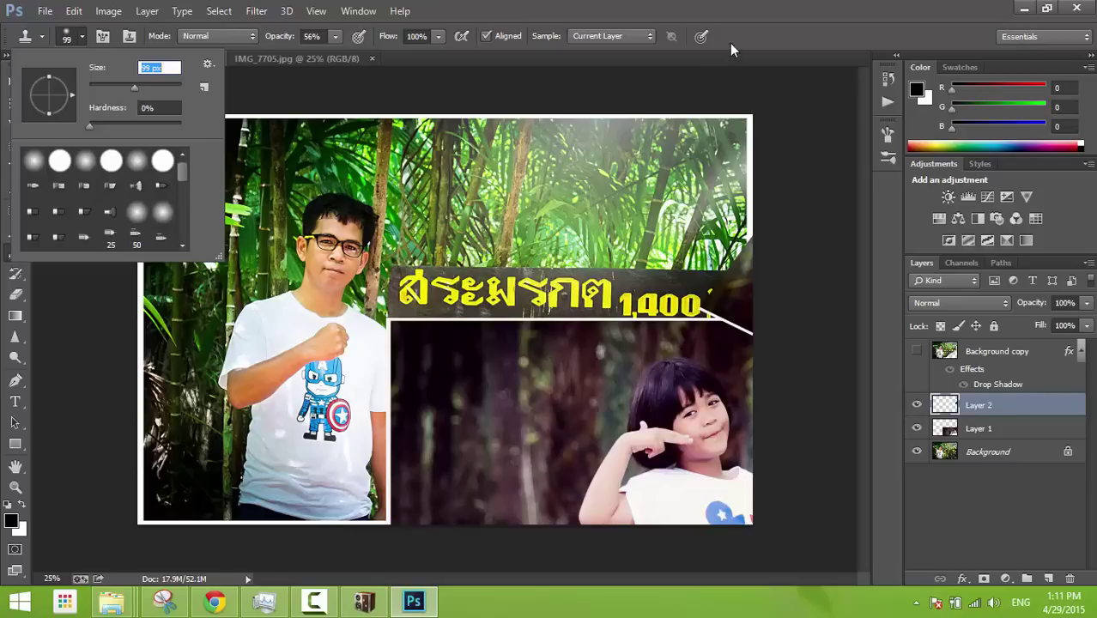
pyautogui.press('Return')
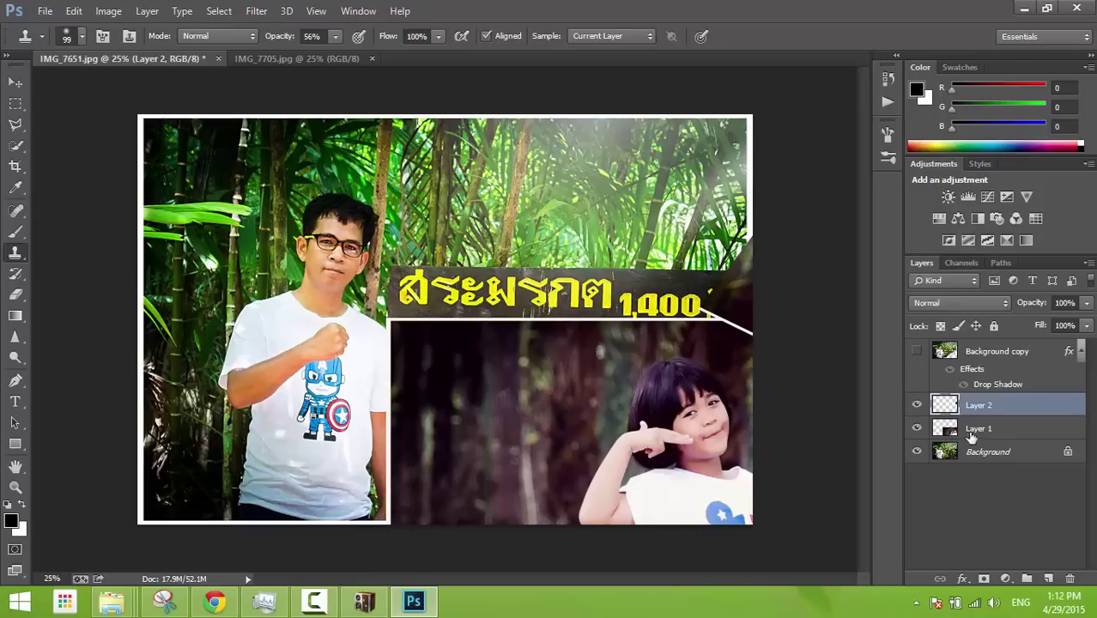
# - On Layer 1, clone at 100% opacity over the white border under the man's photo
pyautogui.click(976, 430)
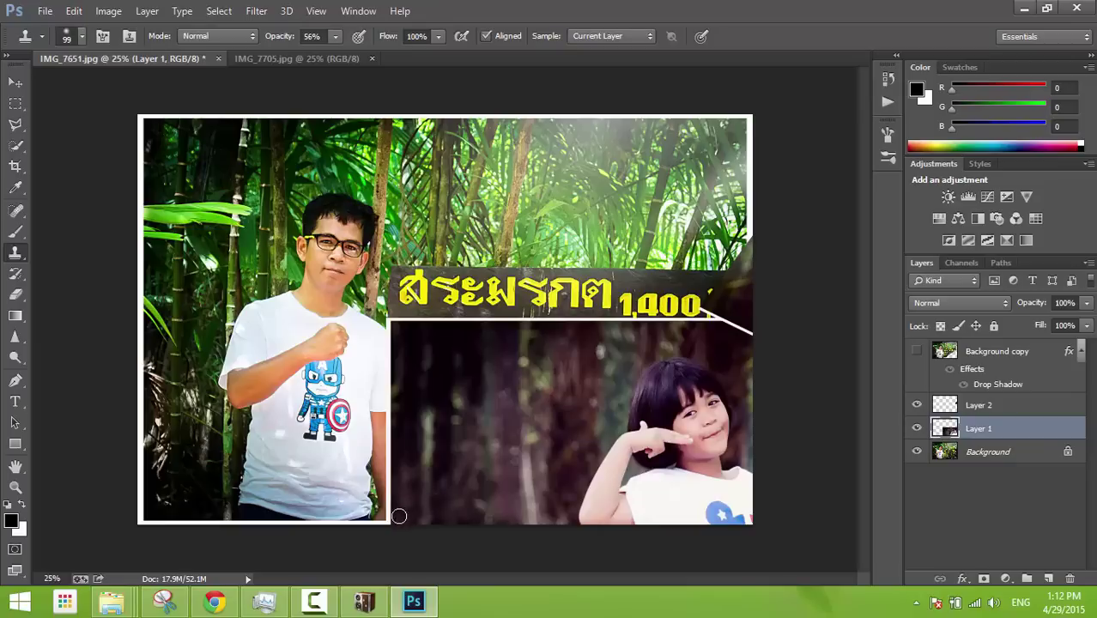
pyautogui.moveTo(390, 519); pyautogui.dragTo(389, 519)
pyautogui.moveTo(285, 36); pyautogui.dragTo(339, 35)
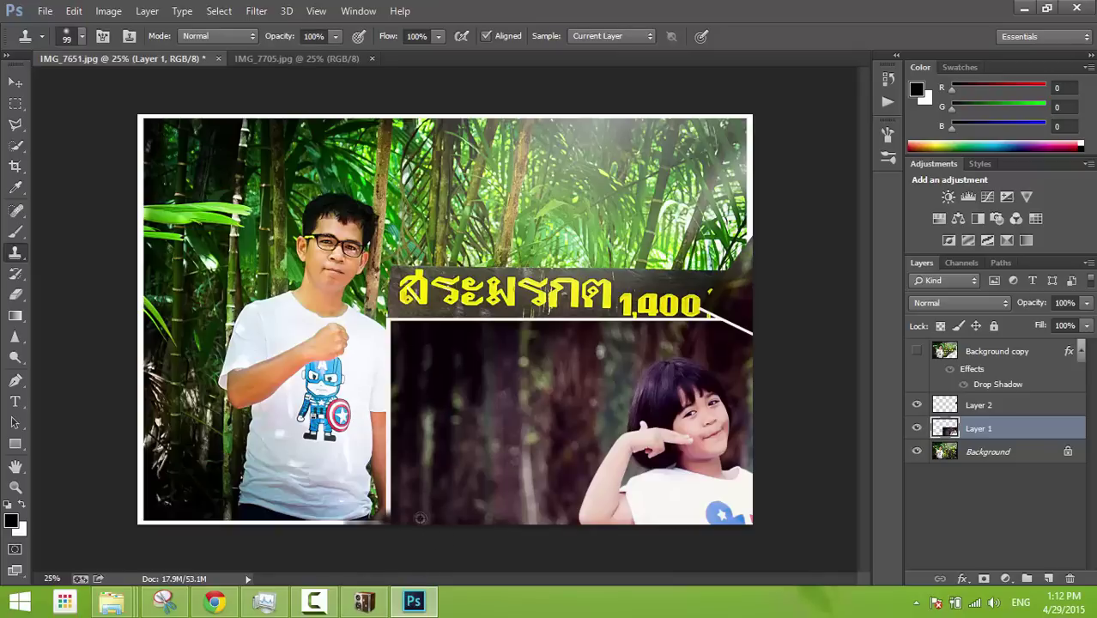
pyautogui.moveTo(420, 518)
pyautogui.mouseDown()
pyautogui.moveTo(431, 511)
pyautogui.moveTo(363, 520)
pyautogui.mouseUp()
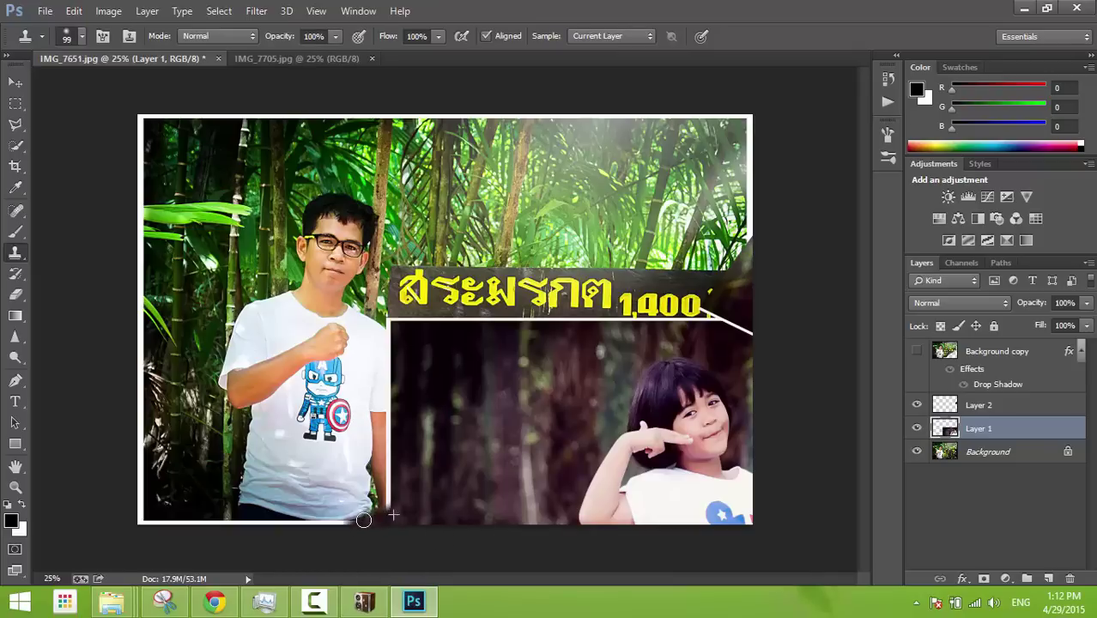
pyautogui.moveTo(363, 519); pyautogui.dragTo(412, 529)
pyautogui.click(917, 353)
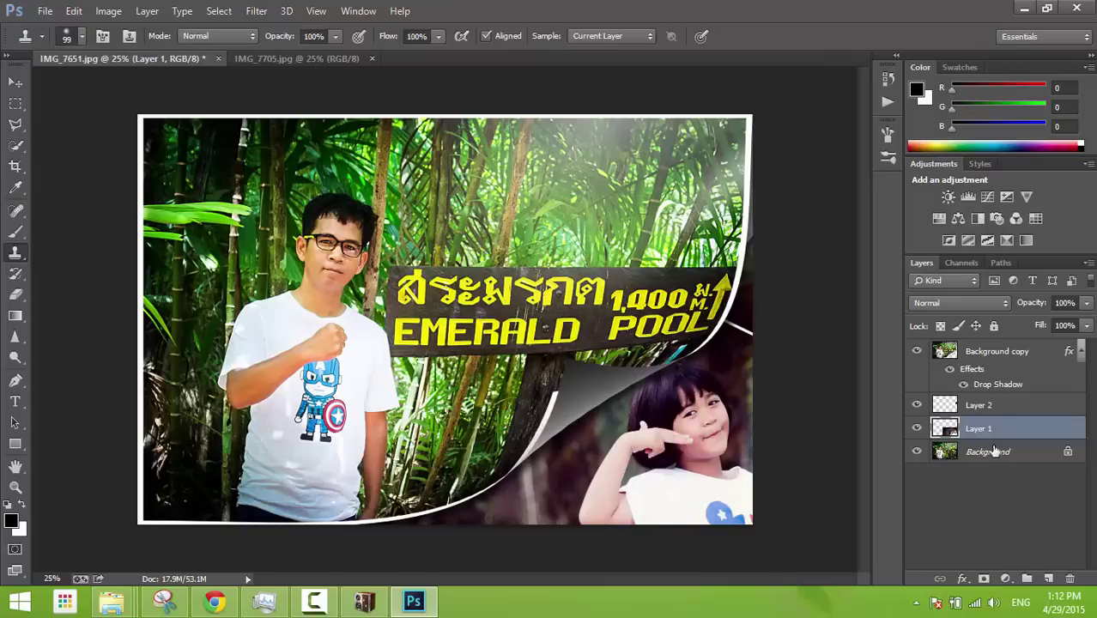
pyautogui.click(917, 351)
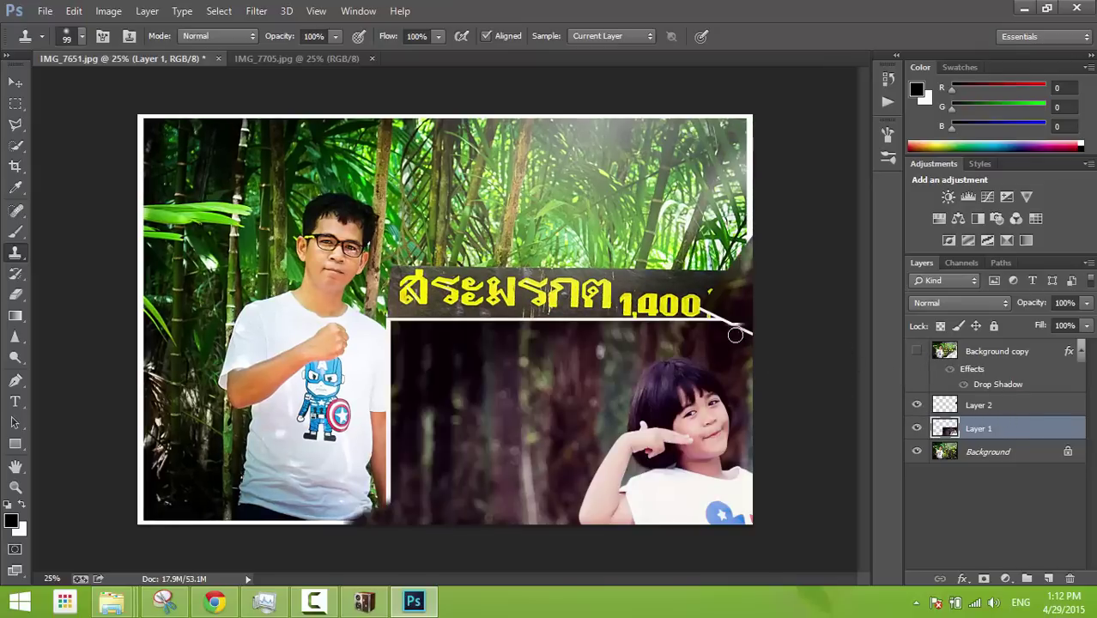
# - Switch between Layer 1 and Layer 2 in the Layers panel, ending with Layer 2 active
pyautogui.click(985, 403)
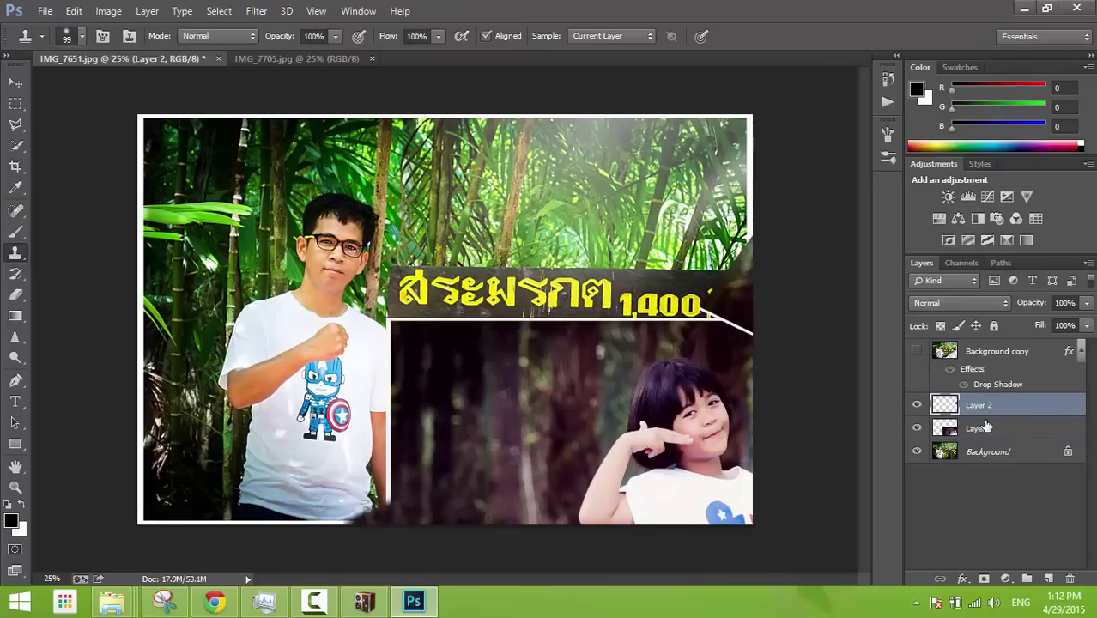
pyautogui.click(984, 431)
pyautogui.click(978, 405)
pyautogui.click(978, 430)
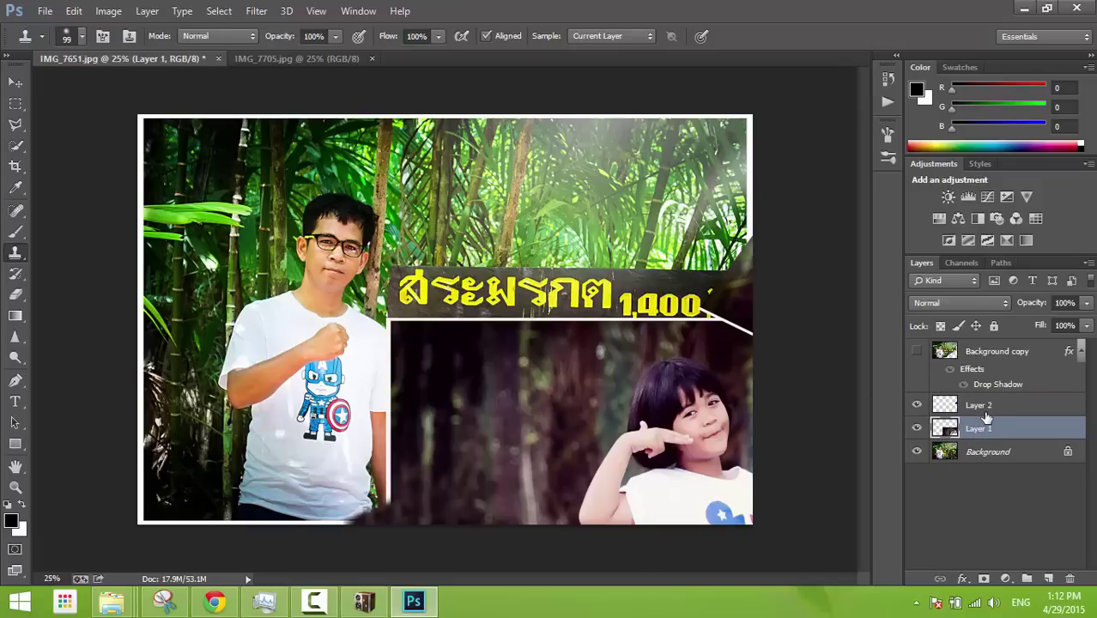
pyautogui.click(1007, 409)
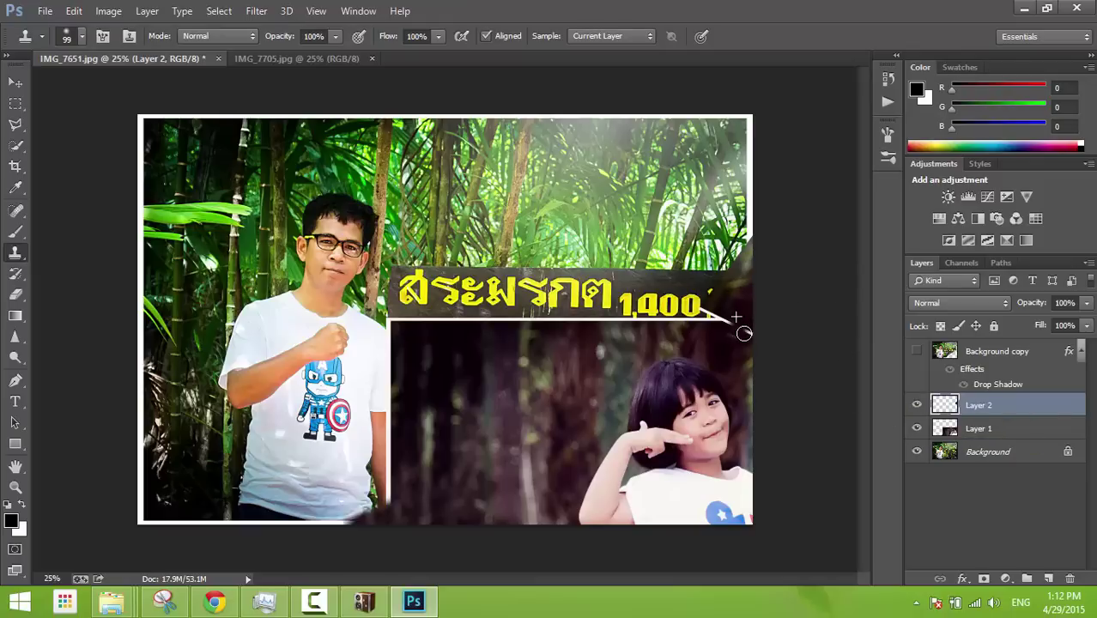
# - Clone over the white line tip beside the sign on Layer 2, then make Background copy visible
pyautogui.moveTo(744, 333); pyautogui.dragTo(738, 338)
pyautogui.moveTo(736, 327); pyautogui.dragTo(730, 322)
pyautogui.moveTo(740, 320); pyautogui.dragTo(730, 334)
pyautogui.click(917, 352)
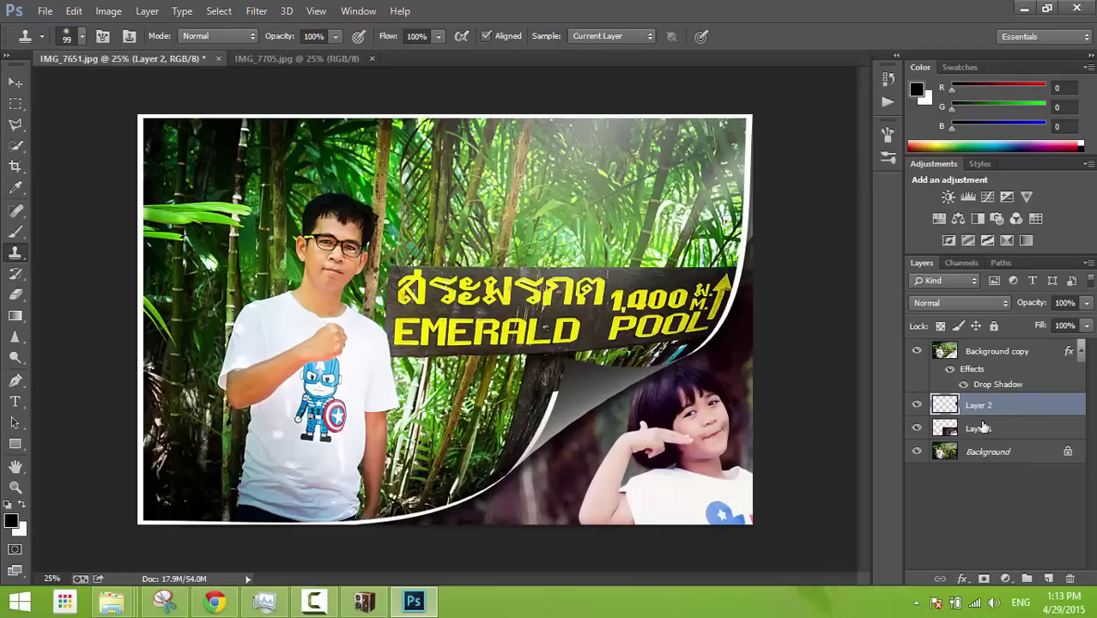
# - Select Layer 1 and Layer 2 together and merge them with Layer > Merge Layers
pyautogui.click(976, 432)
pyautogui.click(986, 415)
pyautogui.keyDown('shift'); pyautogui.click(978, 430); pyautogui.keyUp('shift')
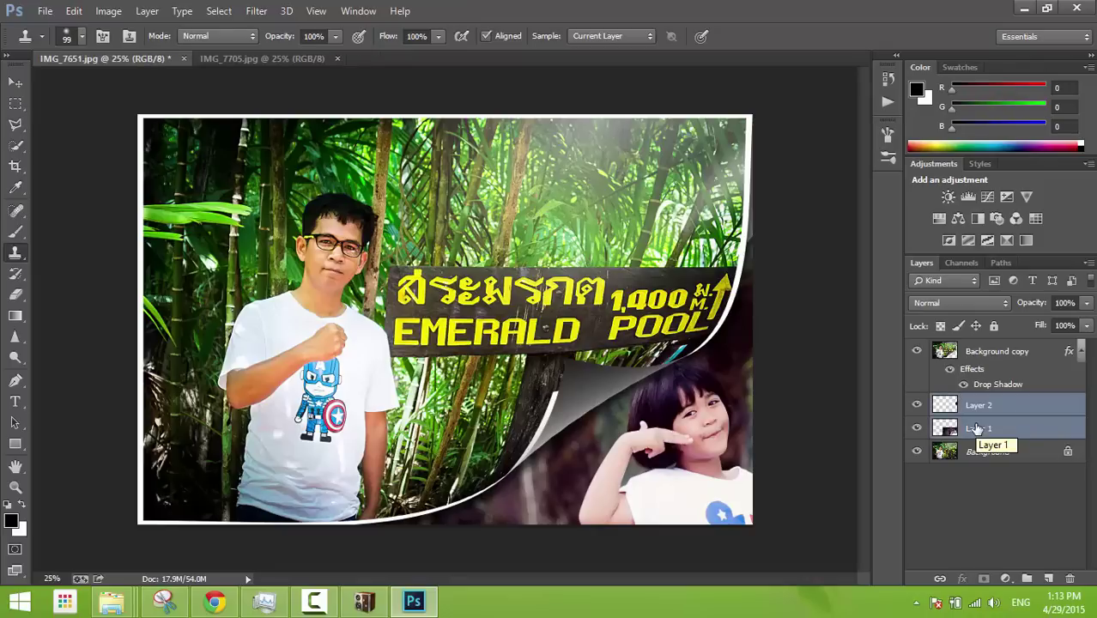
pyautogui.click(147, 10)
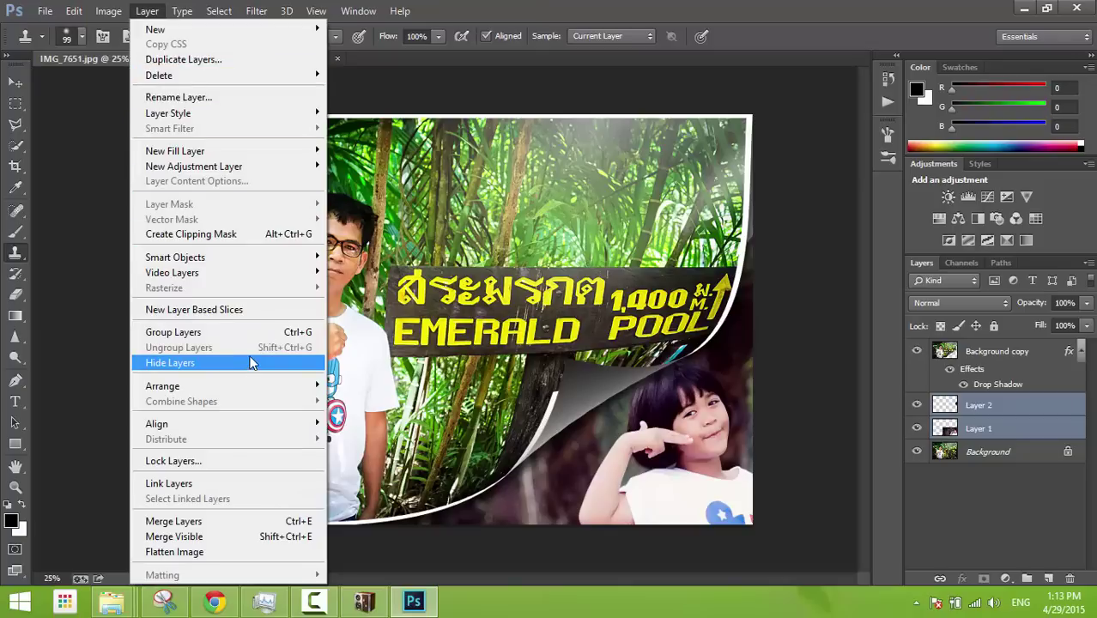
pyautogui.click(202, 518)
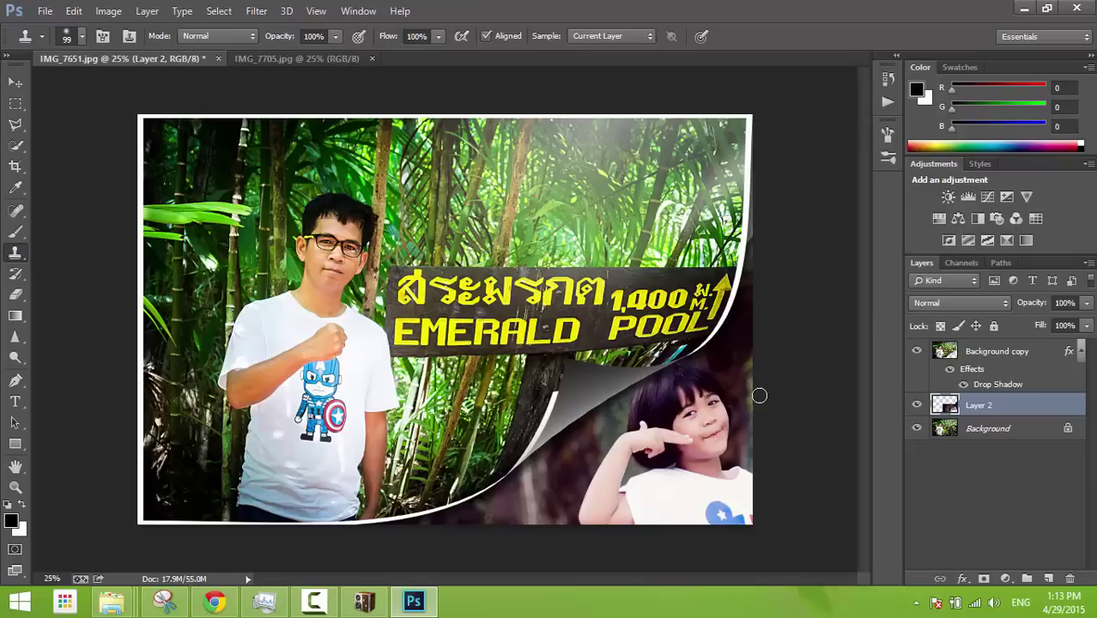
pyautogui.click(916, 351)
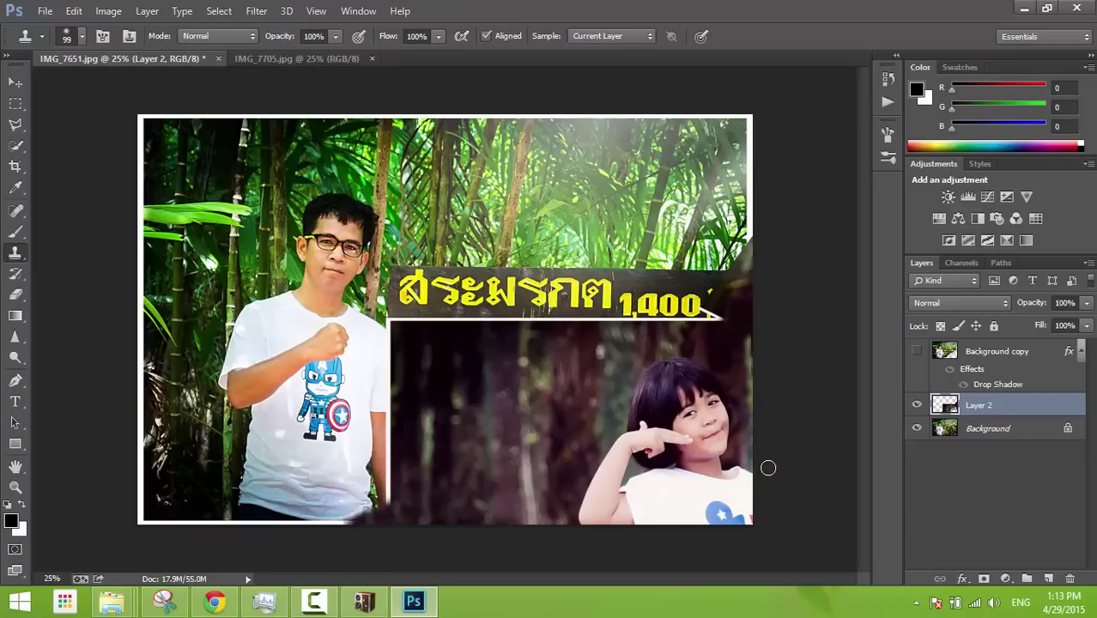
pyautogui.click(917, 351)
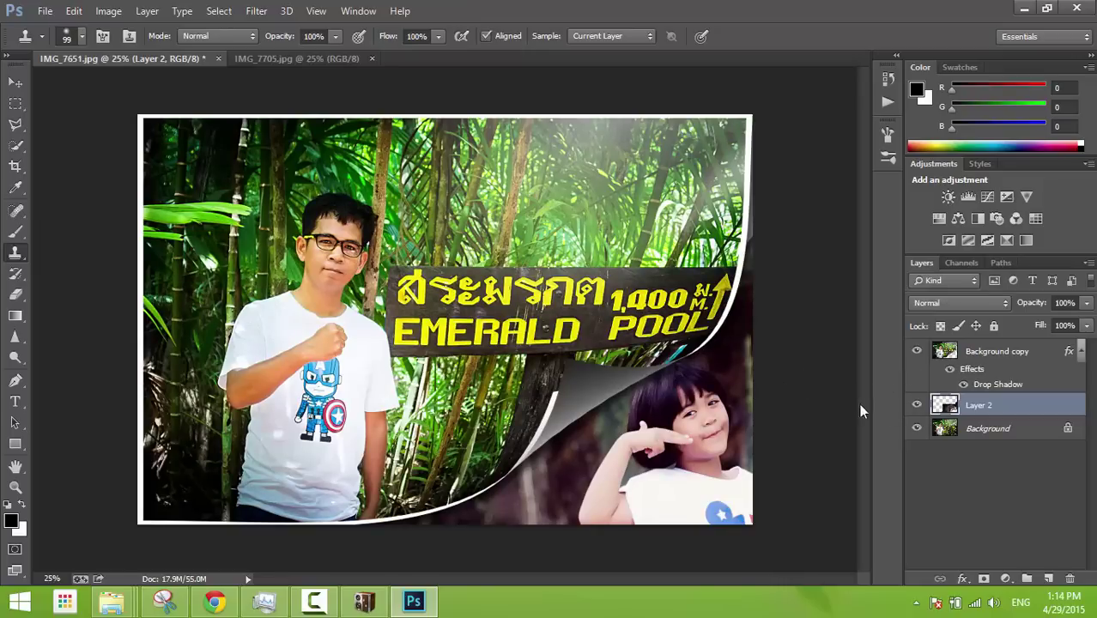
pyautogui.click(917, 351)
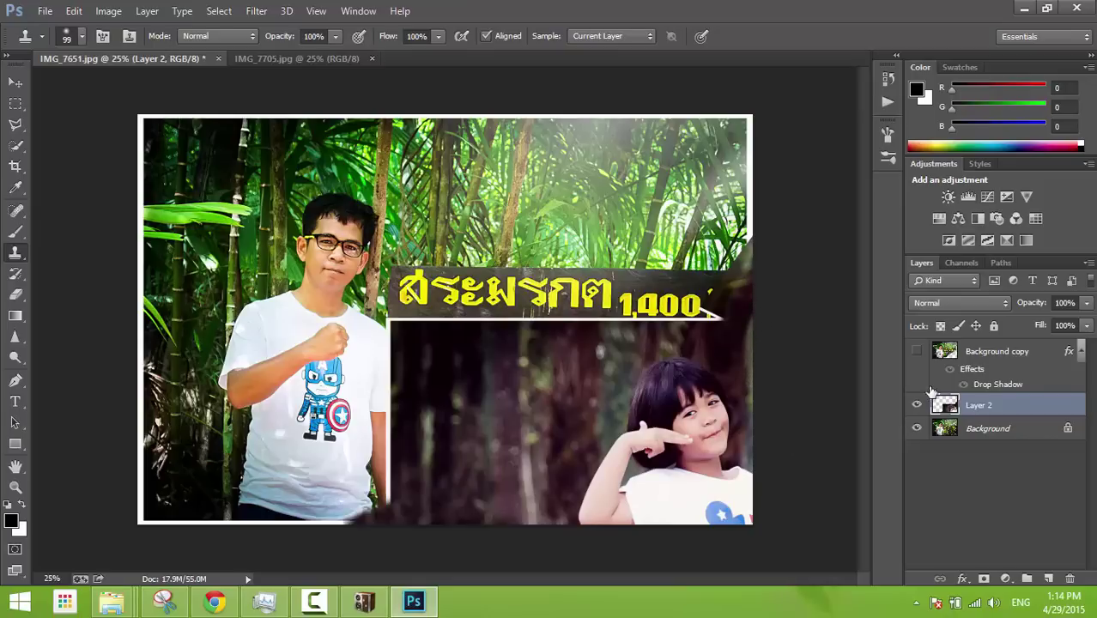
pyautogui.click(918, 352)
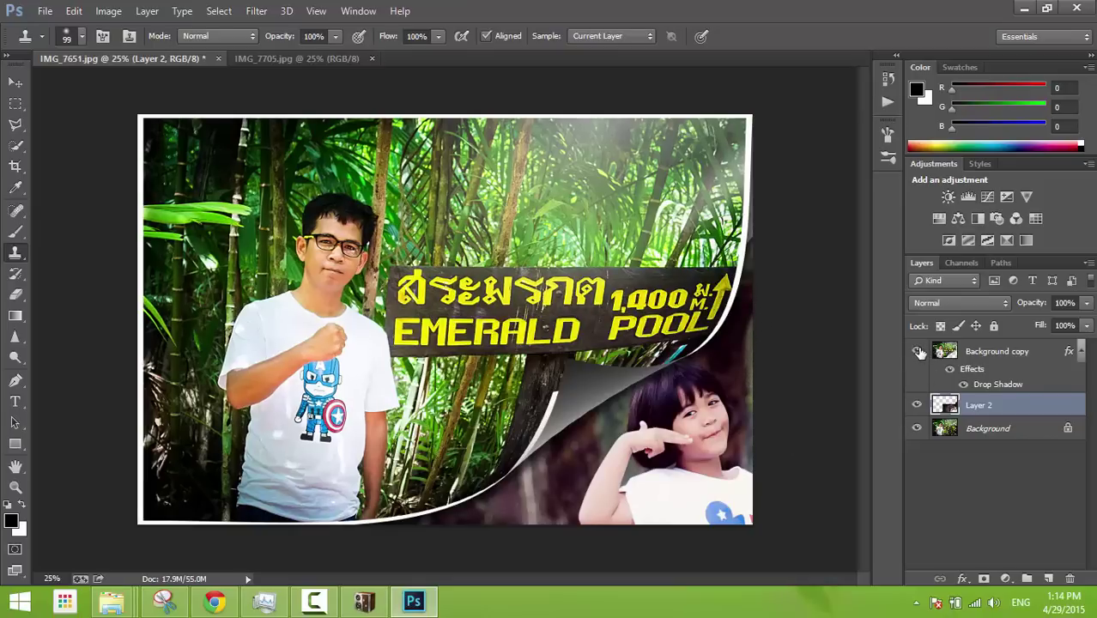
# - On Layer 2, draw a rectangular marquee around the photo from its top-left corner
pyautogui.click(15, 103)
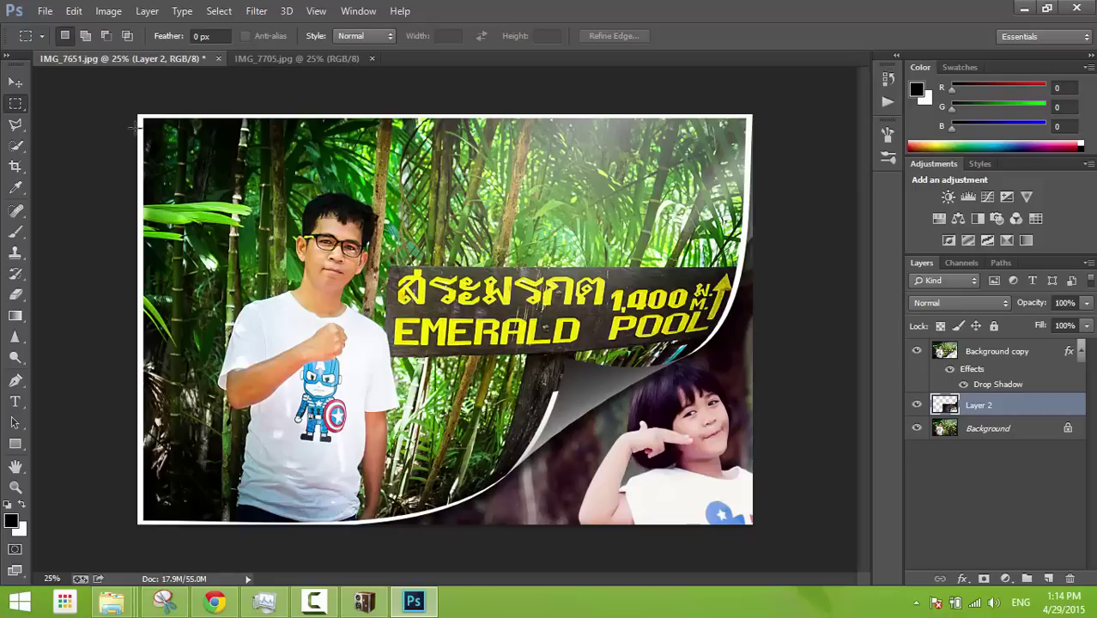
pyautogui.click(1014, 355)
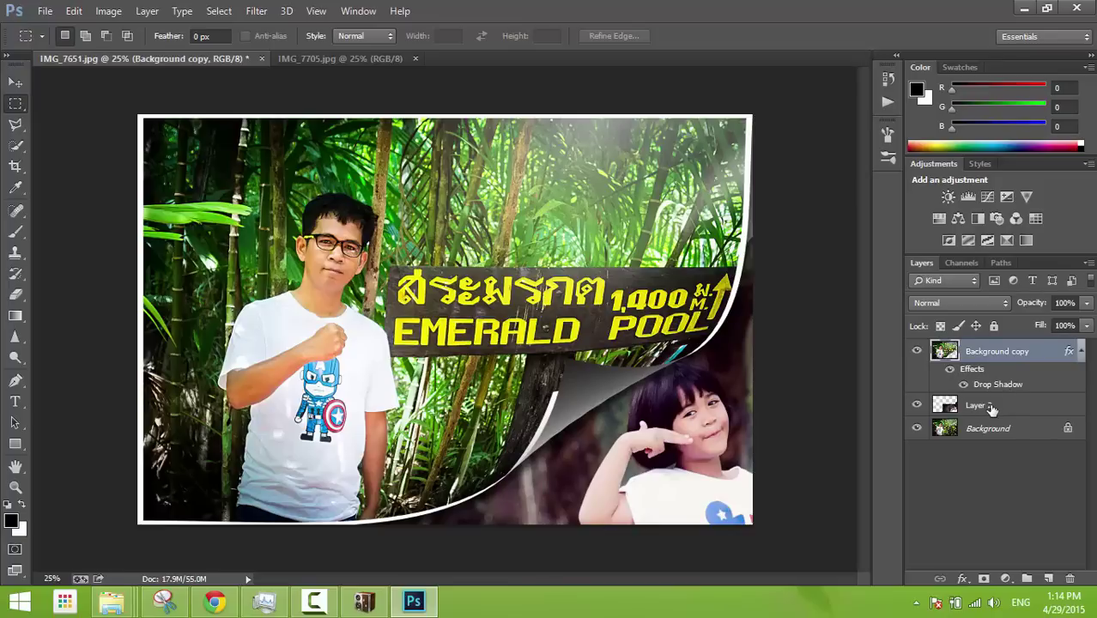
pyautogui.click(992, 407)
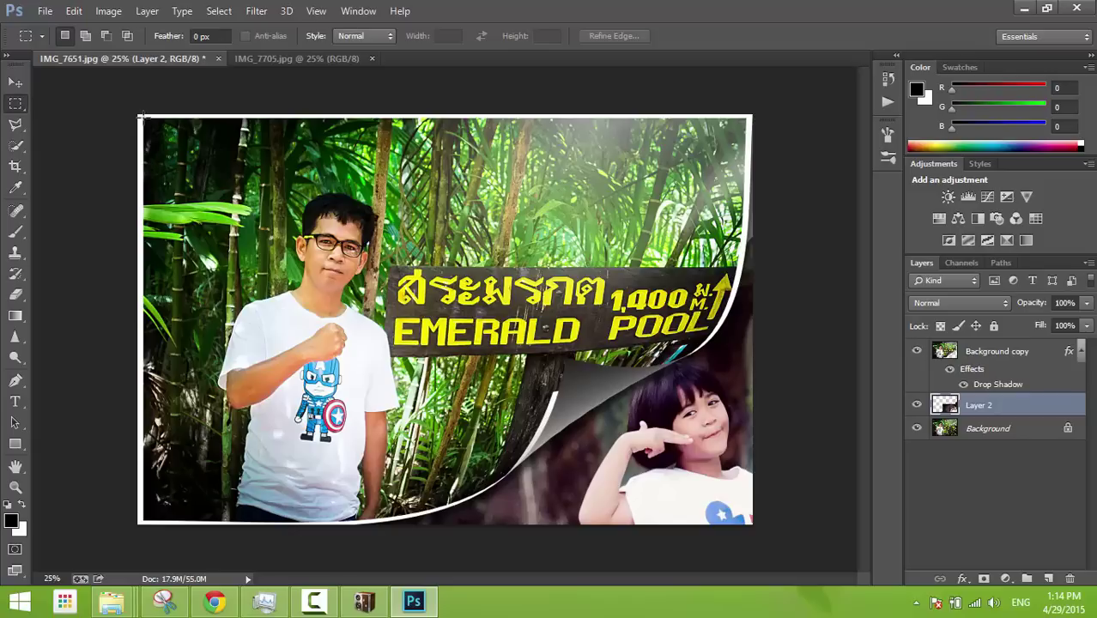
pyautogui.moveTo(142, 116)
pyautogui.mouseDown()
pyautogui.moveTo(483, 522)
pyautogui.moveTo(742, 518)
pyautogui.mouseUp()
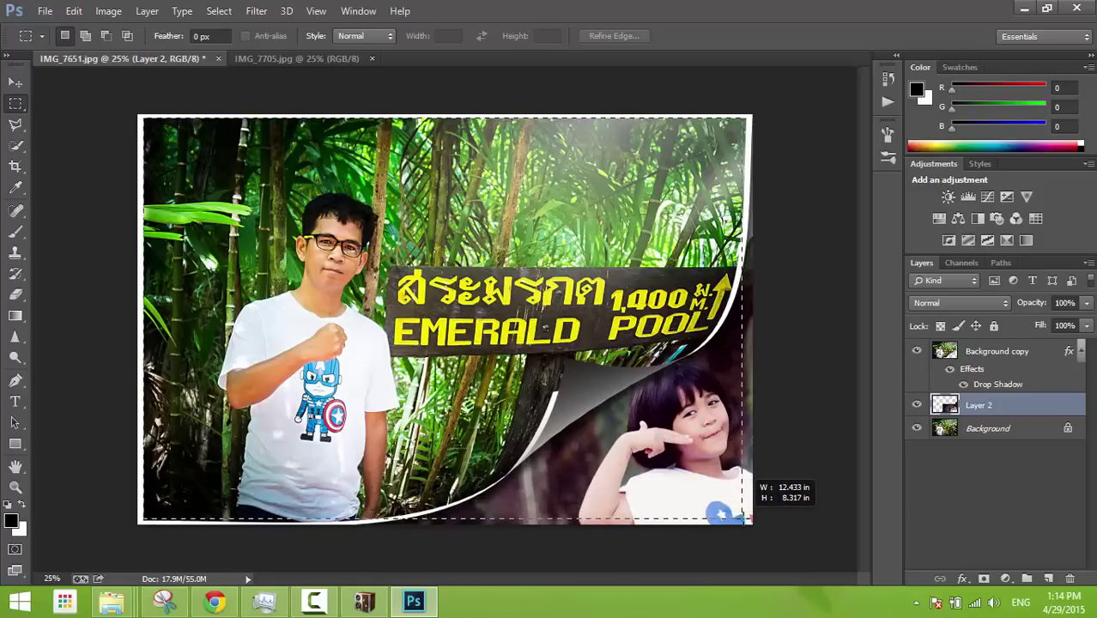
pyautogui.moveTo(743, 519); pyautogui.dragTo(745, 520)
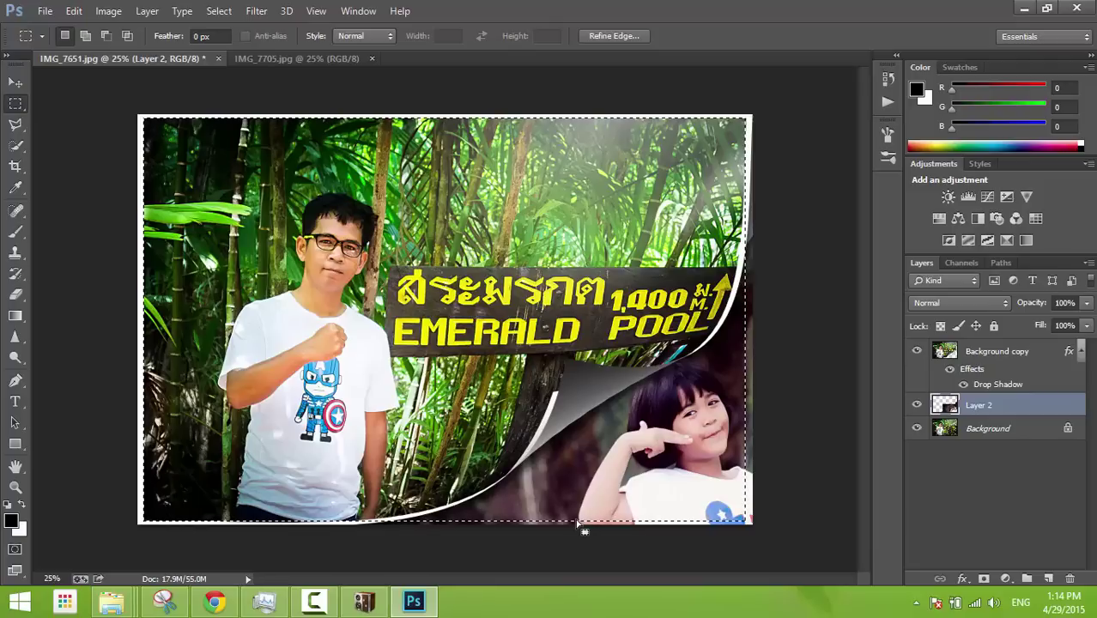
# - Invert the selection, deselect, and hide the Background layer to expose the transparent edges
pyautogui.click(219, 11)
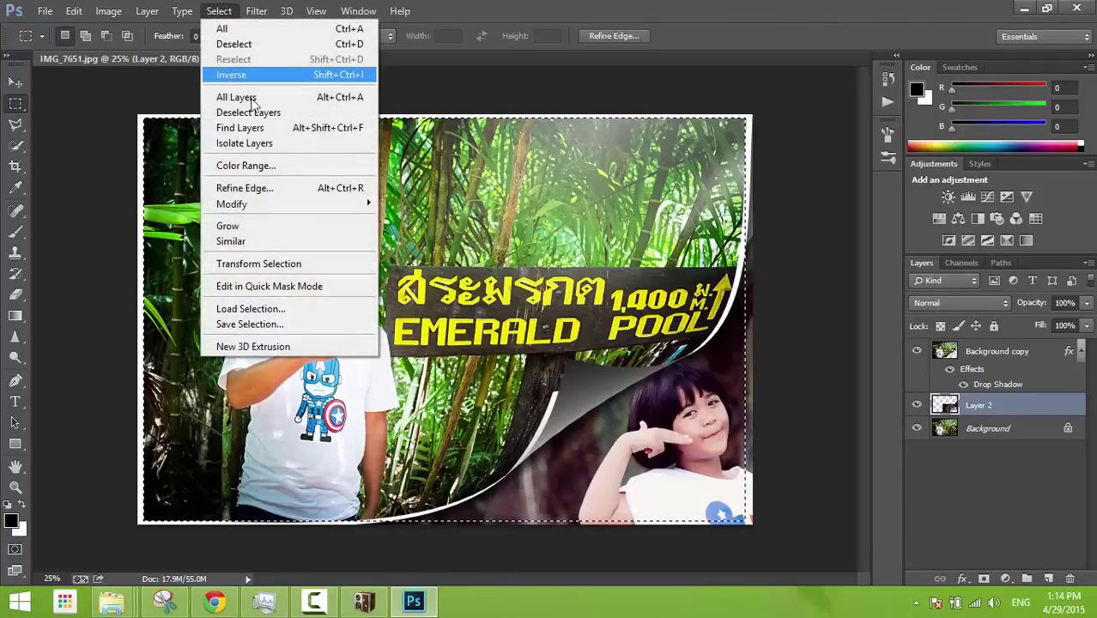
pyautogui.click(232, 75)
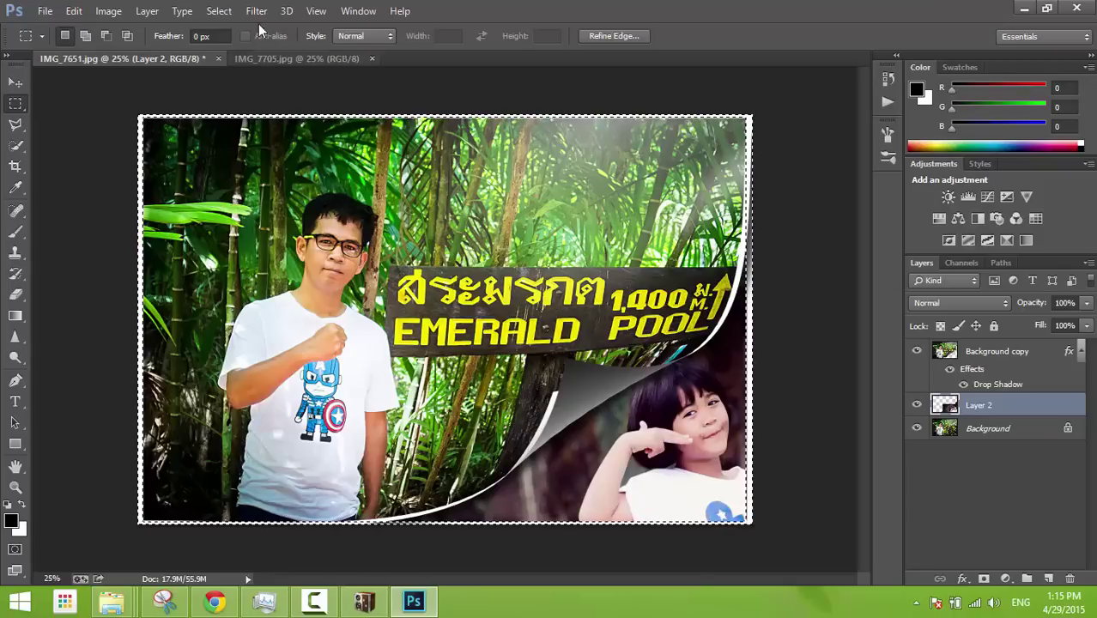
pyautogui.click(219, 12)
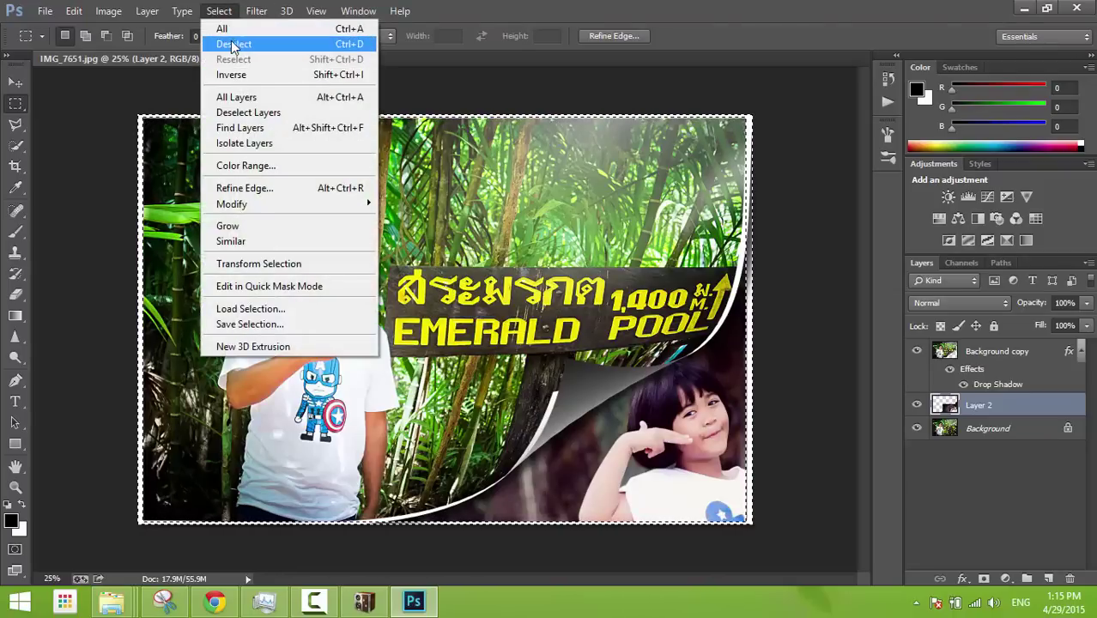
pyautogui.click(231, 44)
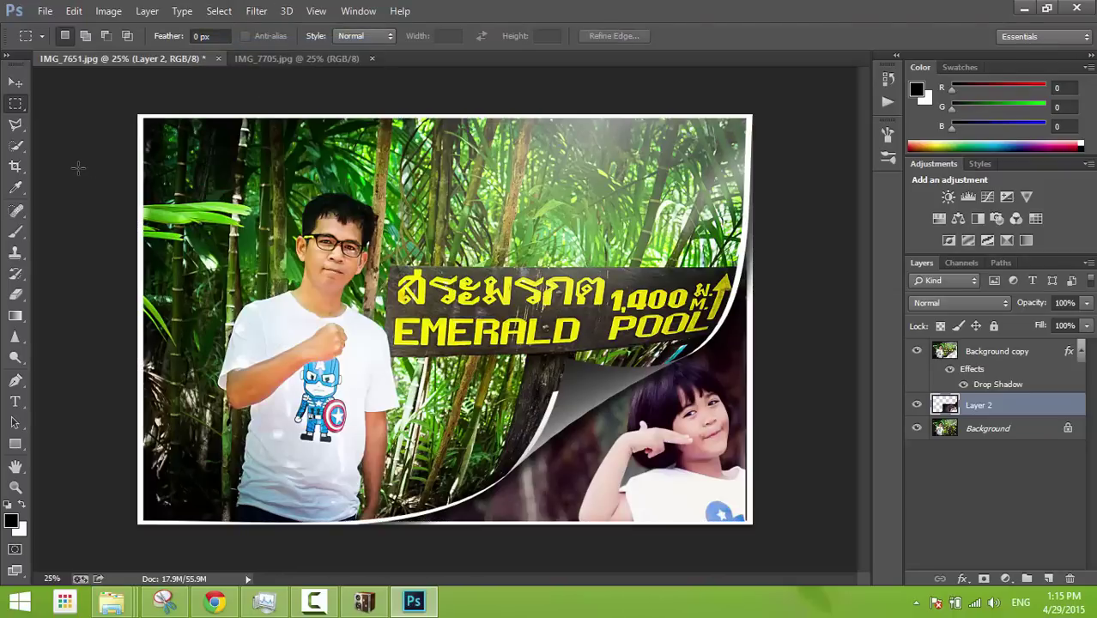
pyautogui.click(917, 429)
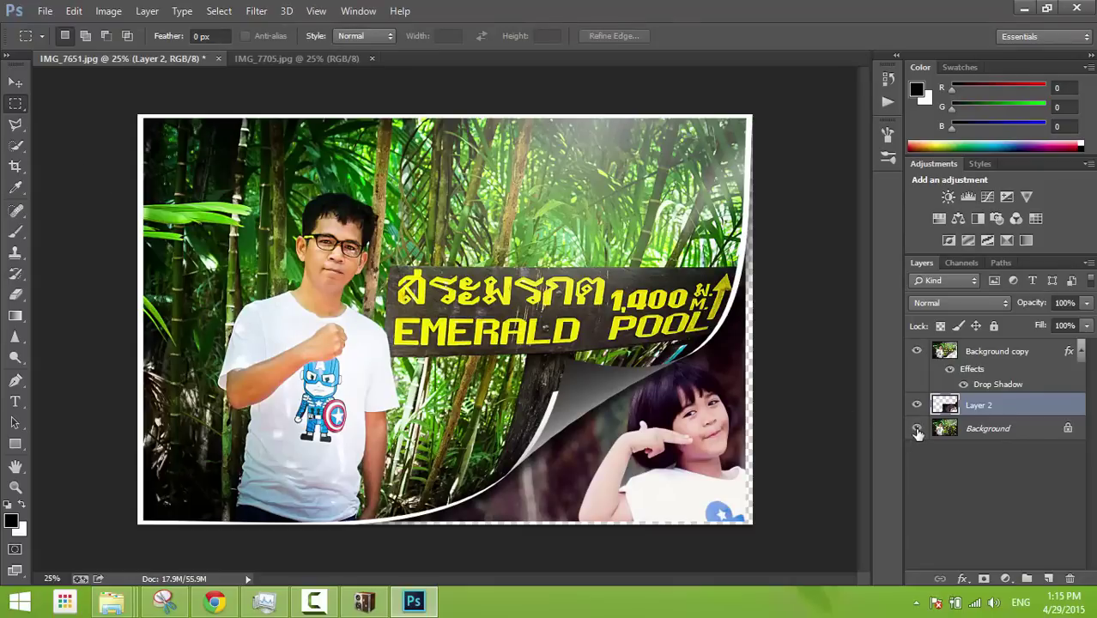
# - With the Background layer hidden, save a maximum-quality (12) JPEG copy named IMG_7651_2
pyautogui.click(917, 429)
pyautogui.click(917, 429)
pyautogui.click(45, 12)
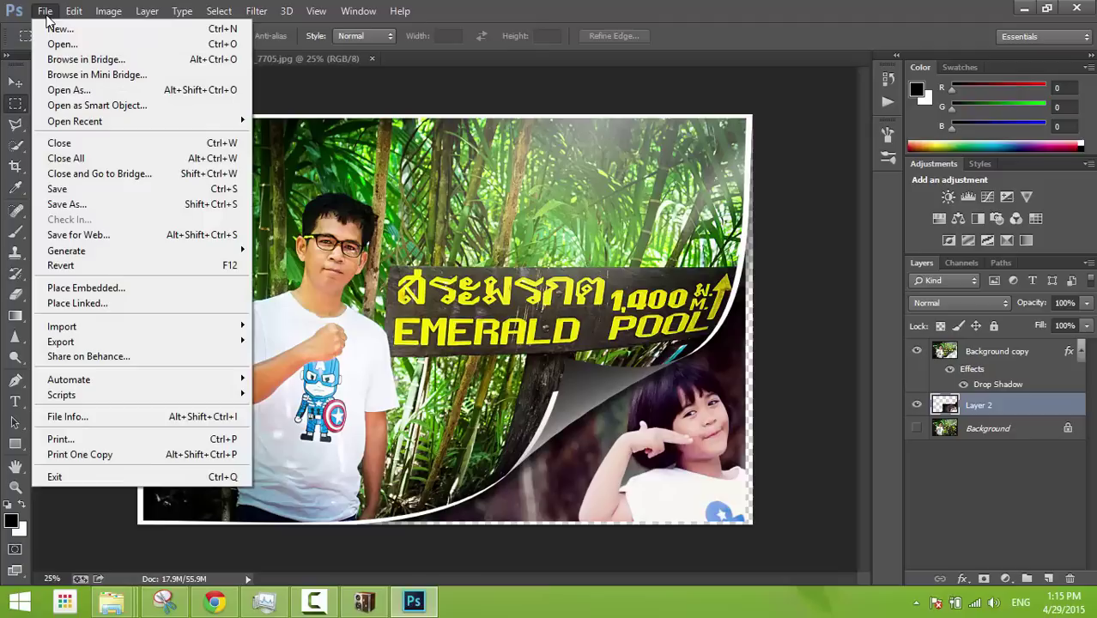
pyautogui.click(67, 204)
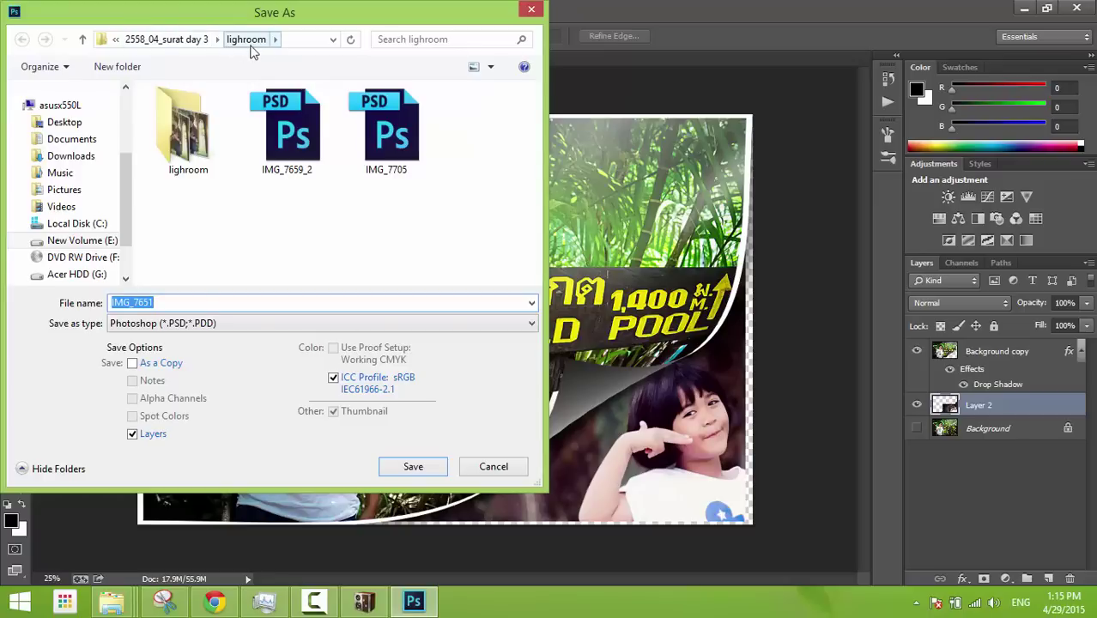
pyautogui.click(196, 326)
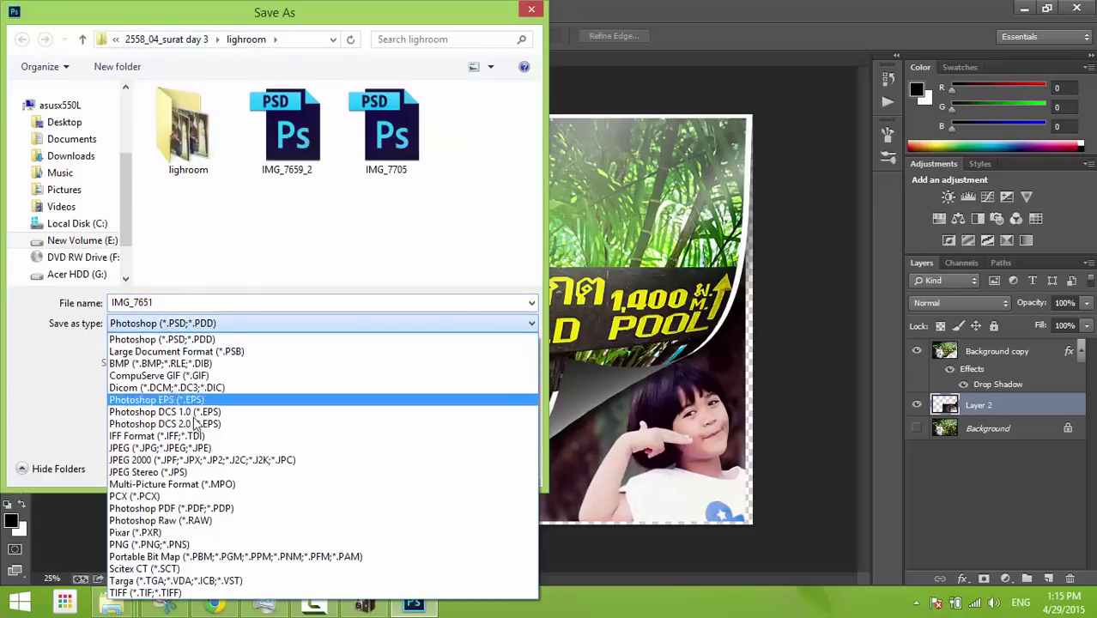
pyautogui.click(190, 447)
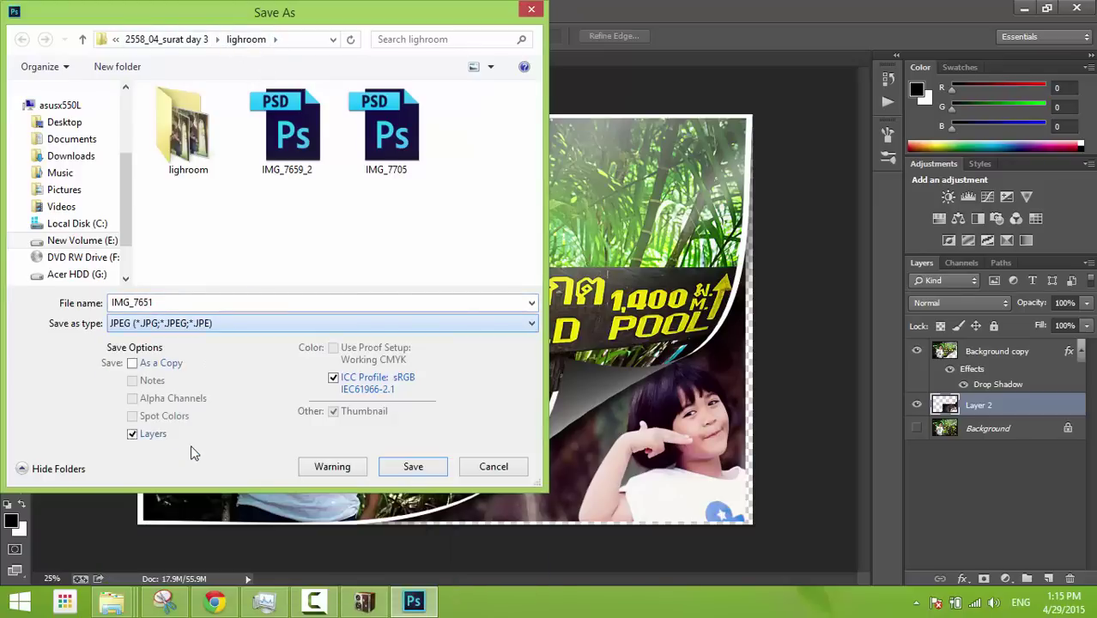
pyautogui.click(202, 302)
pyautogui.write('_2')
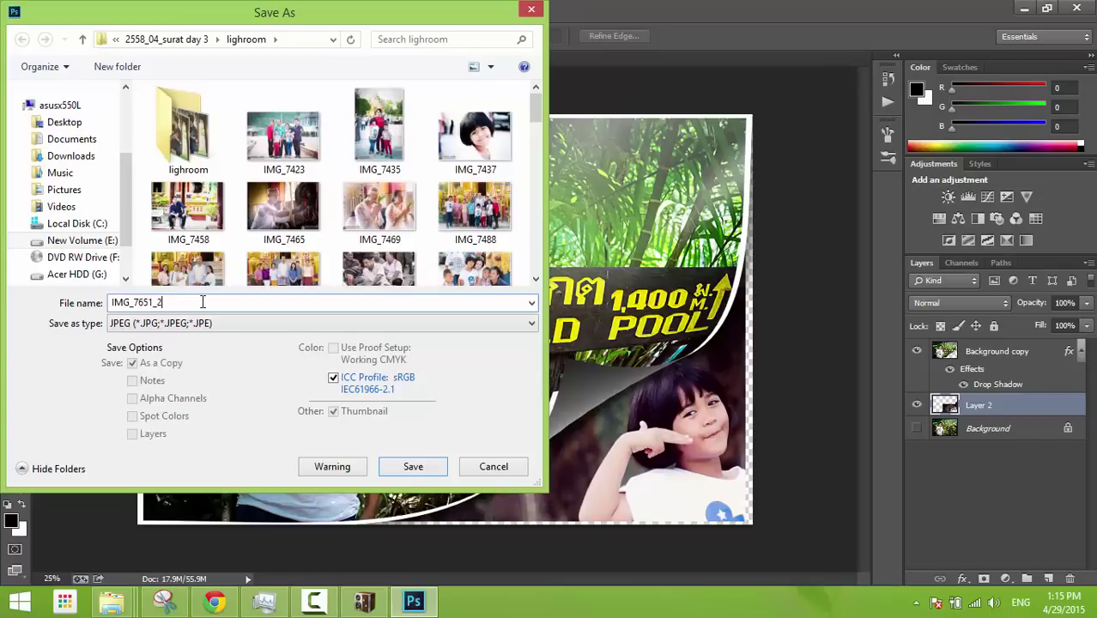
pyautogui.click(413, 468)
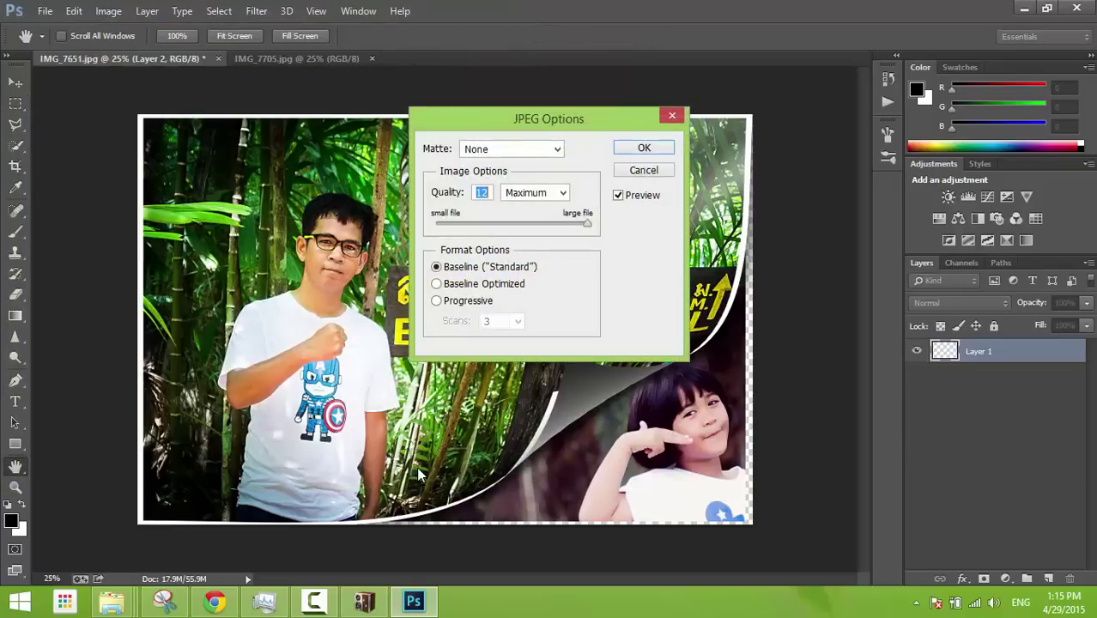
pyautogui.click(639, 149)
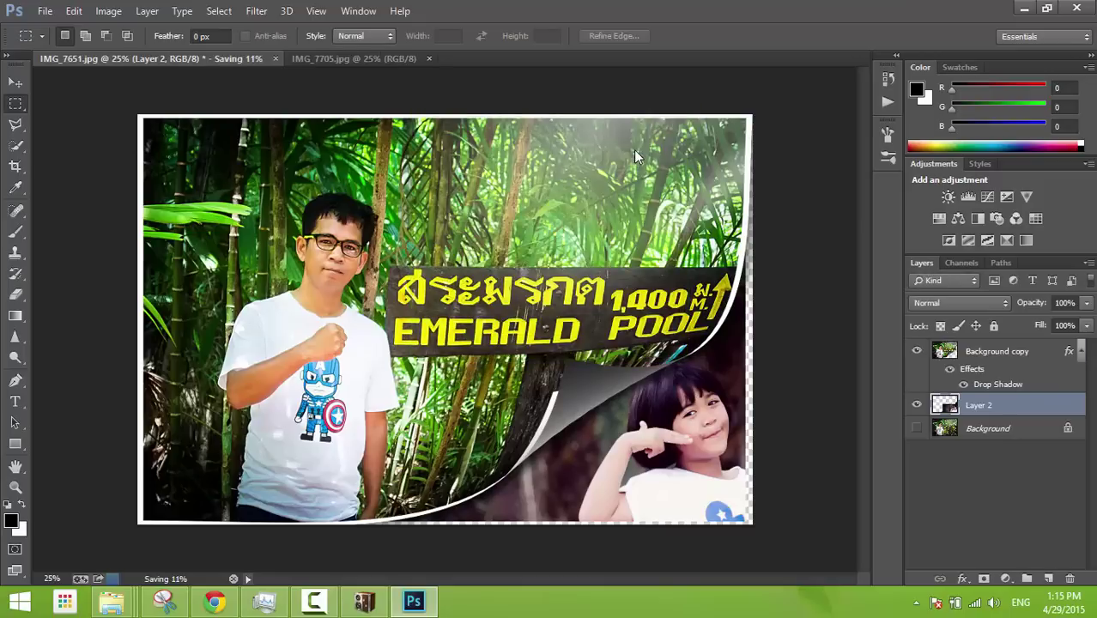
# - Return to Facebook and open the timeline's page-curl photo in the photo viewer
pyautogui.click(210, 603)
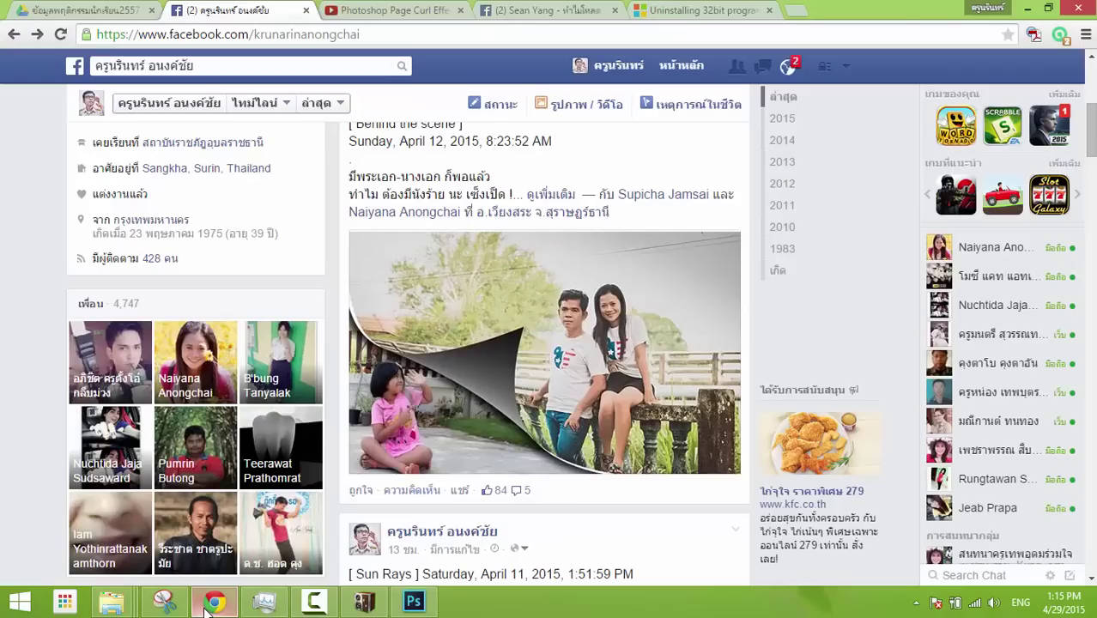
pyautogui.scroll(-4, 515, 485)
pyautogui.scroll(2, 518, 488)
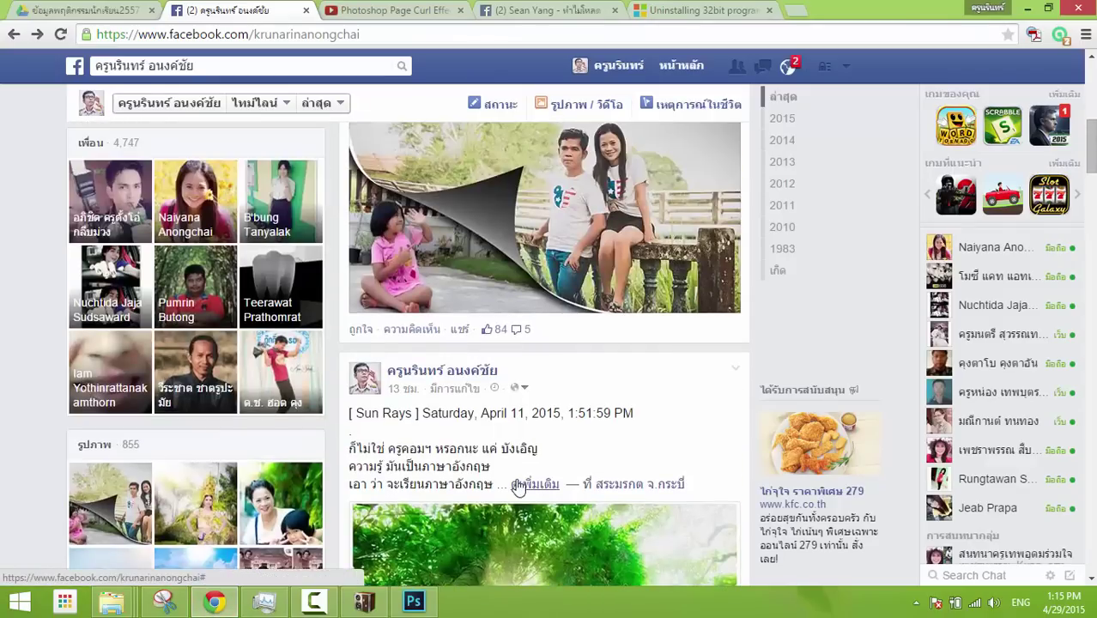
pyautogui.scroll(2, 519, 488)
pyautogui.scroll(2, 520, 468)
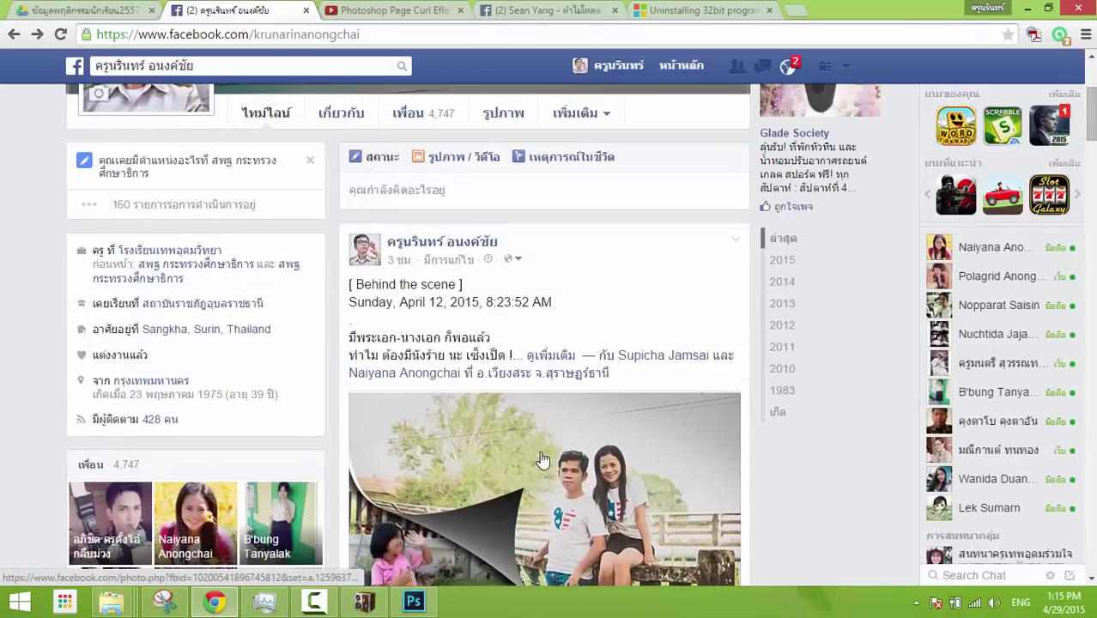
pyautogui.scroll(-2, 543, 461)
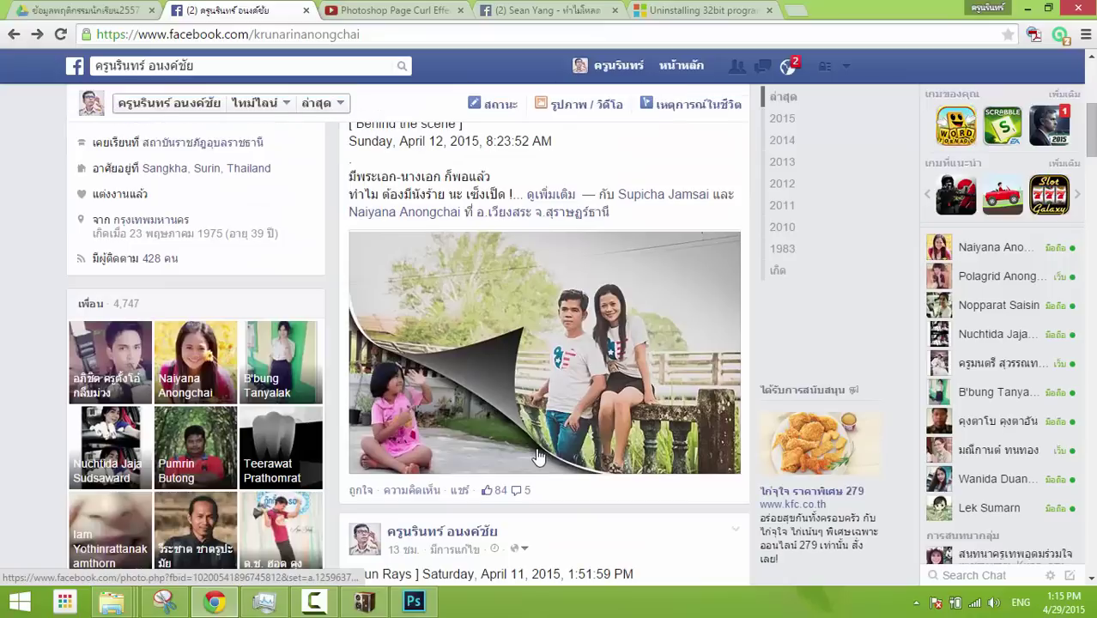
pyautogui.click(529, 354)
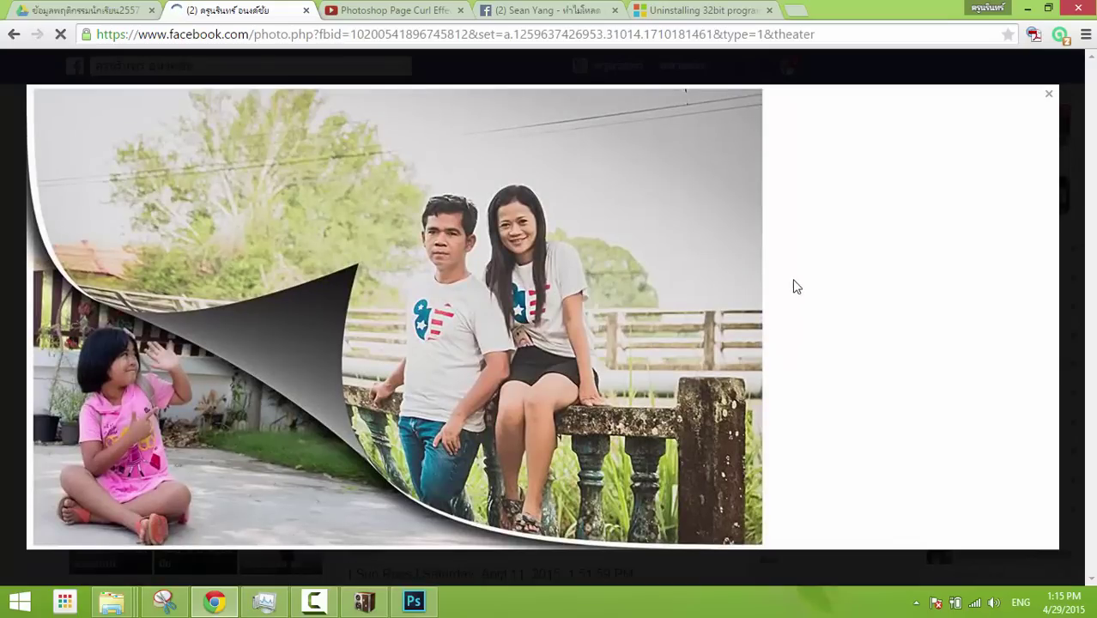
# - Begin attaching a picture to a comment on the page-curl photo
pyautogui.scroll(-1, 1043, 403)
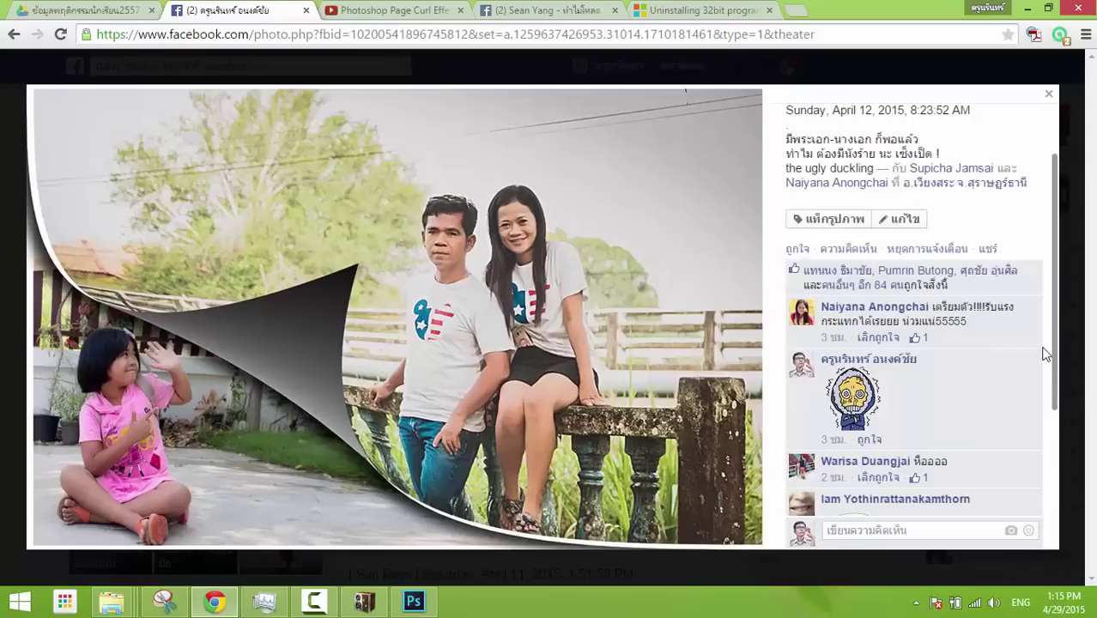
pyautogui.scroll(-2, 1039, 354)
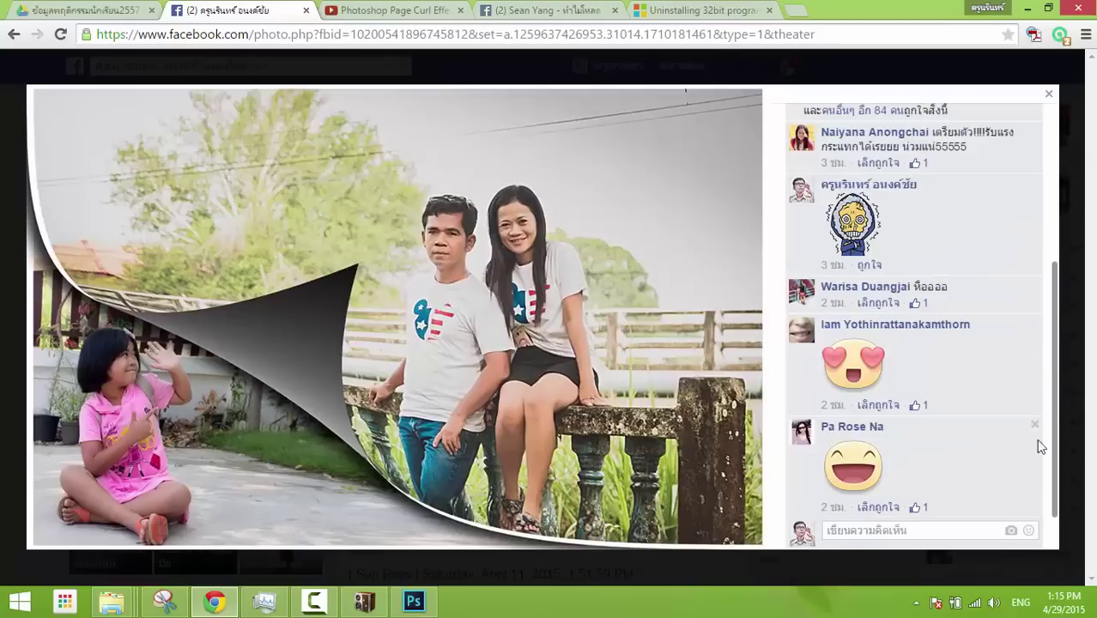
pyautogui.click(1010, 529)
# - Attach IMG_7651_2 from the lighroom folder to the comment and focus the comment box
pyautogui.scroll(-2, 713, 280)
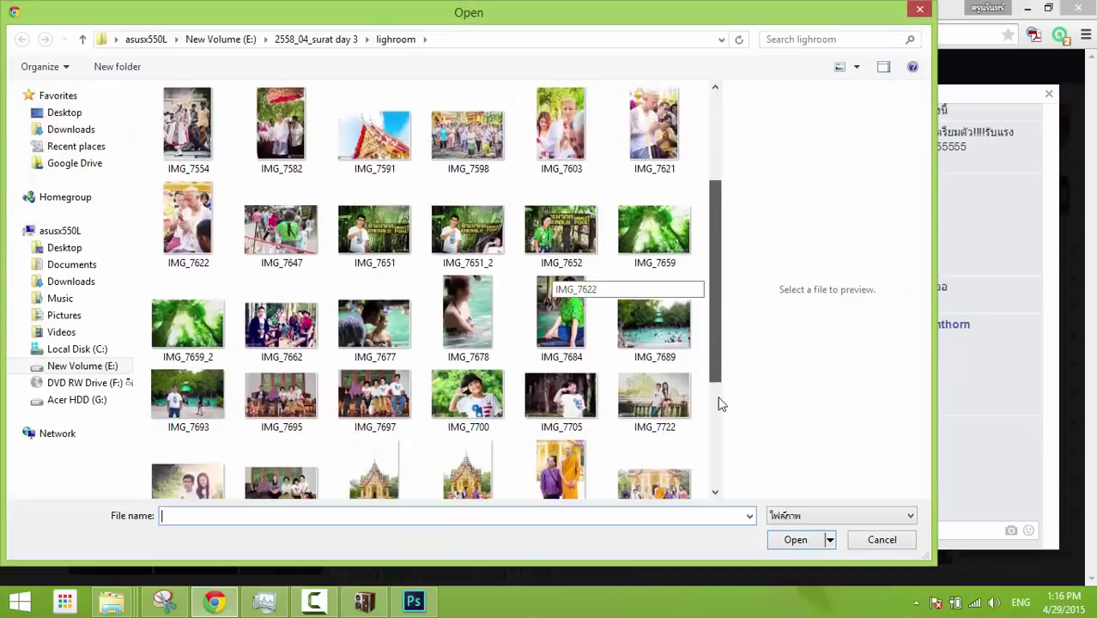
pyautogui.scroll(-2, 721, 404)
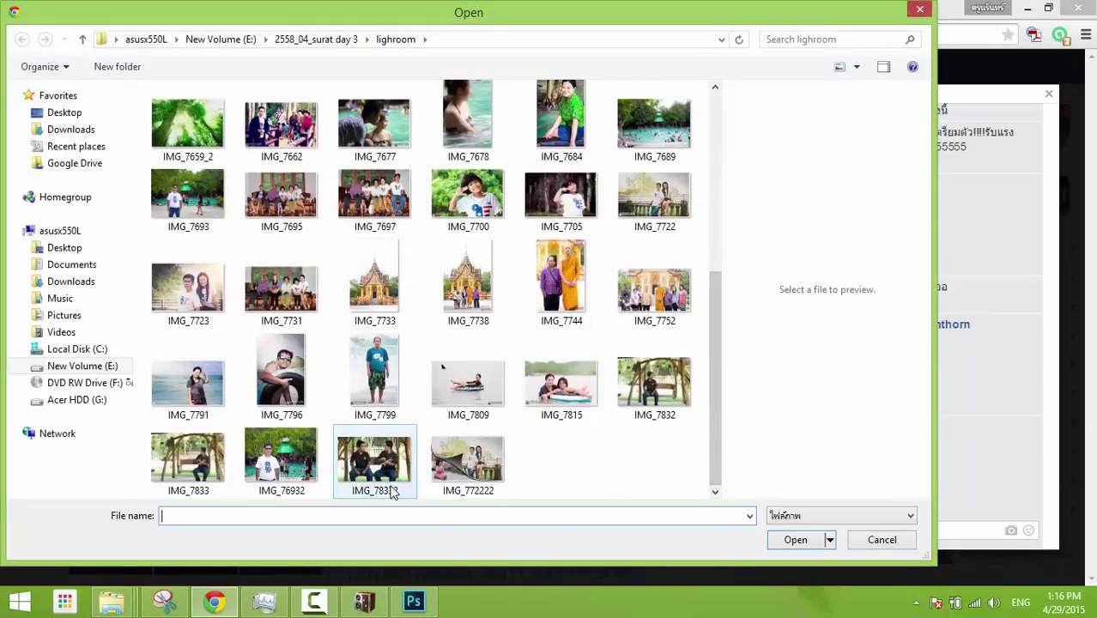
pyautogui.moveTo(715, 422)
pyautogui.mouseDown()
pyautogui.moveTo(719, 240)
pyautogui.moveTo(721, 369)
pyautogui.mouseUp()
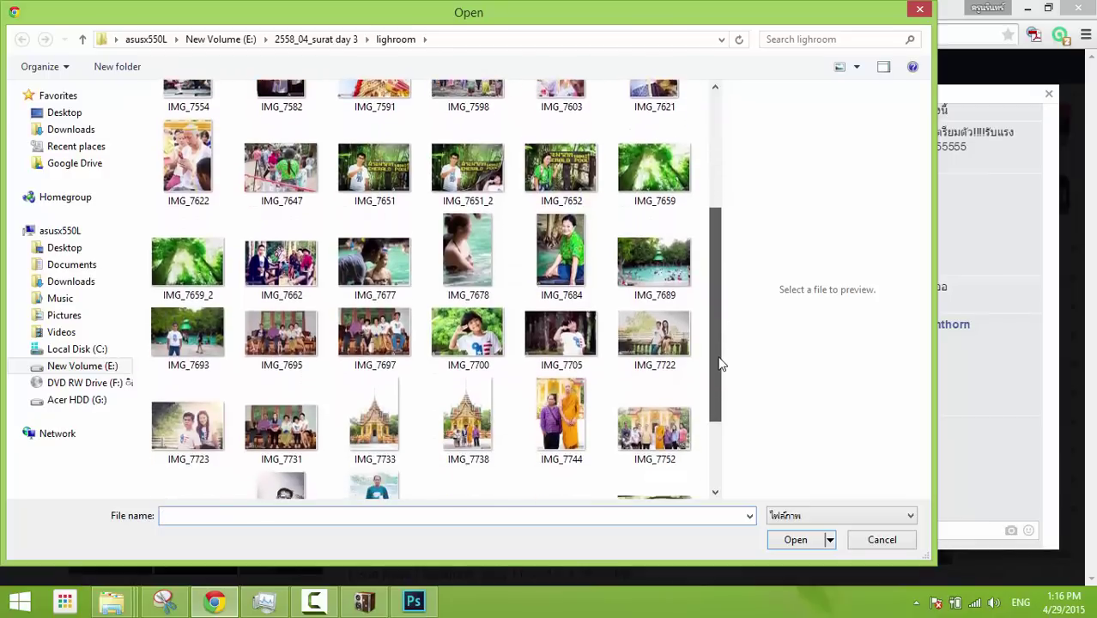
pyautogui.click(461, 172)
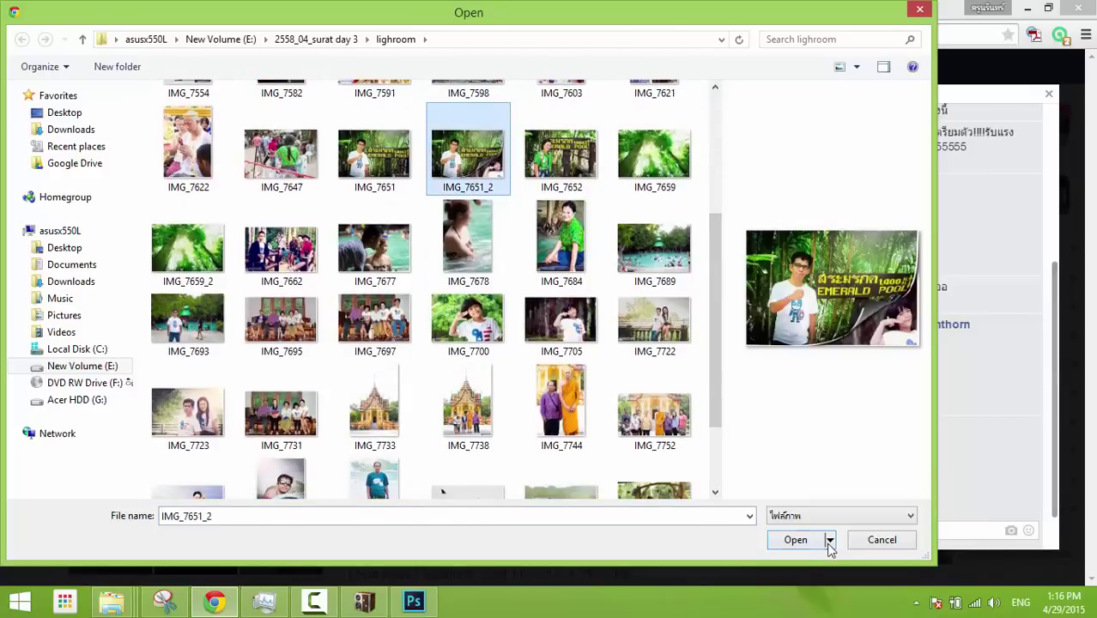
pyautogui.click(800, 541)
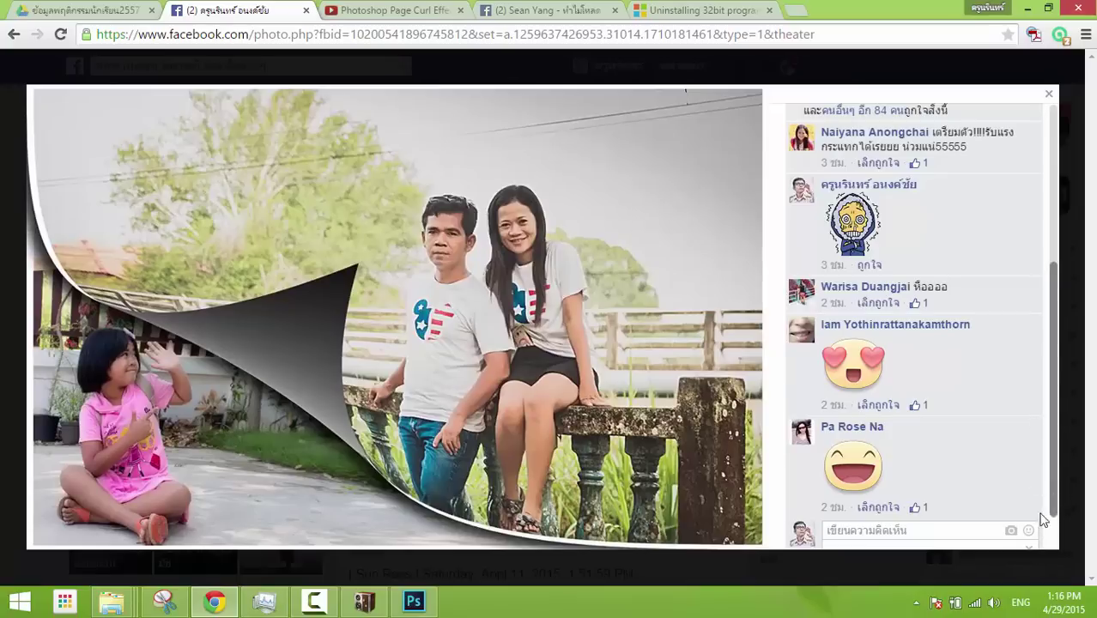
pyautogui.click(914, 530)
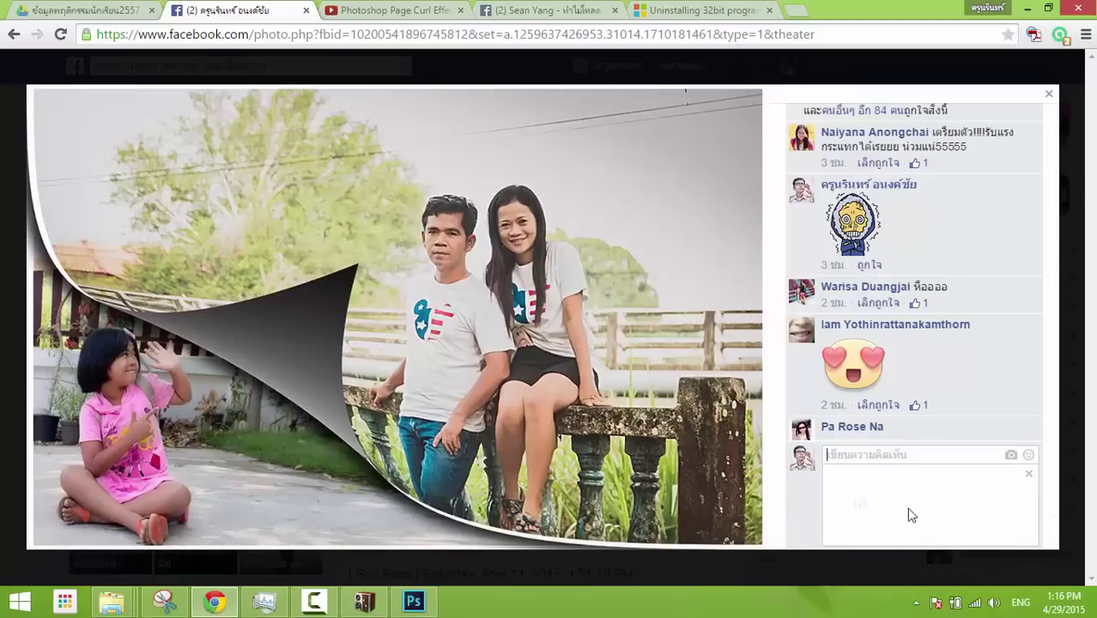